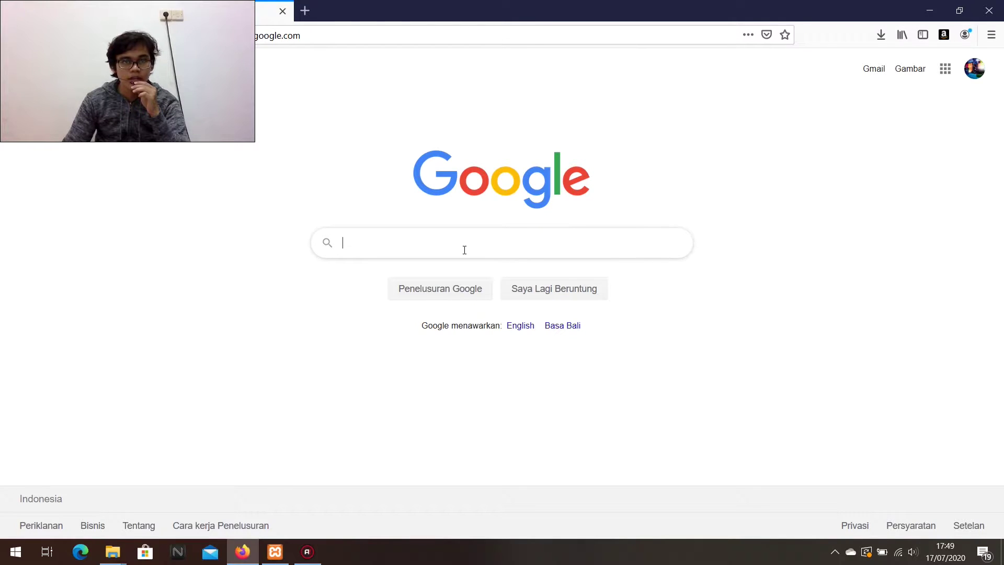
Google 'download wordpress' and open the WordPress.org Indonesia page offering WordPress 5.4.2.
type("dow")
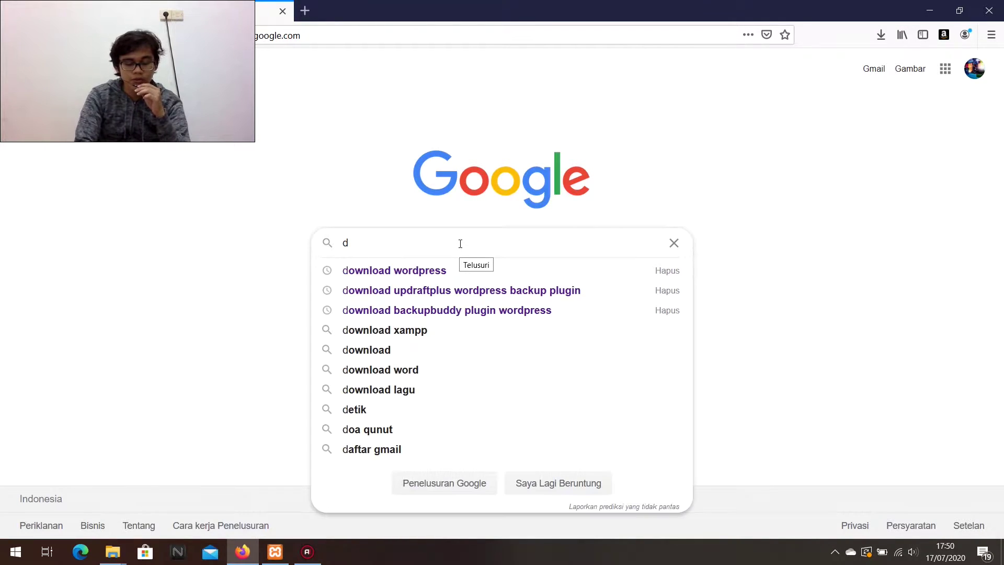
key("Down")
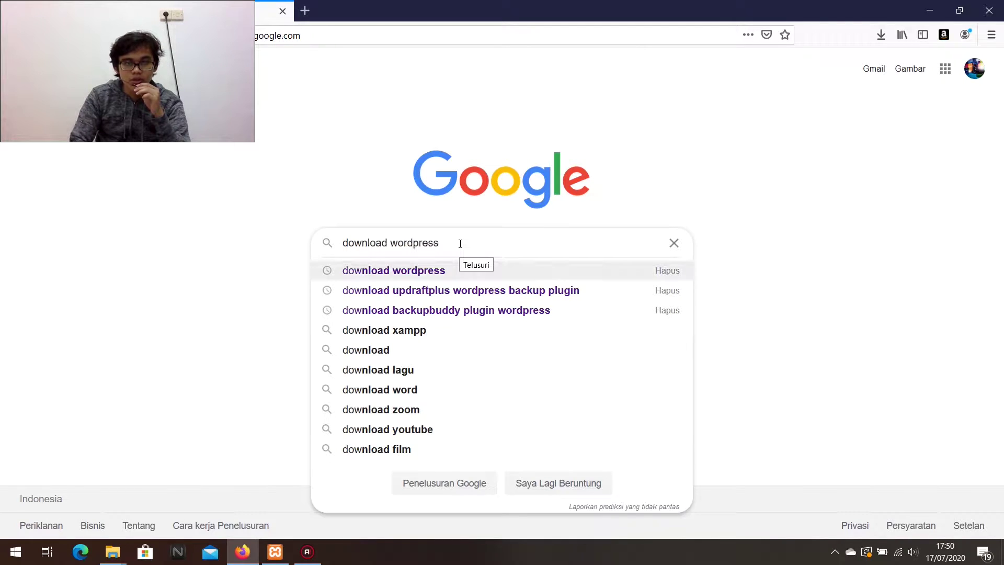
key("Return")
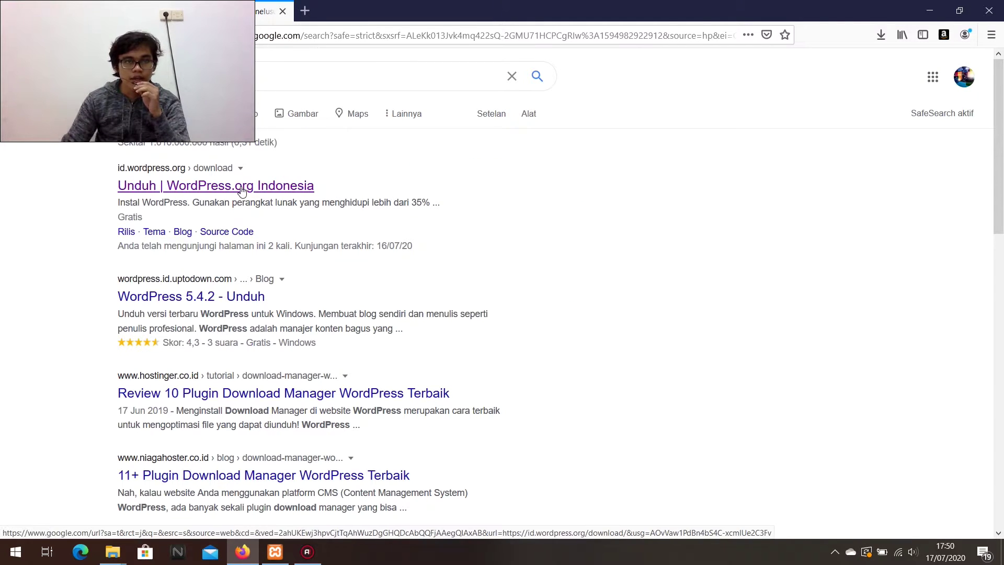
left_click(242, 188)
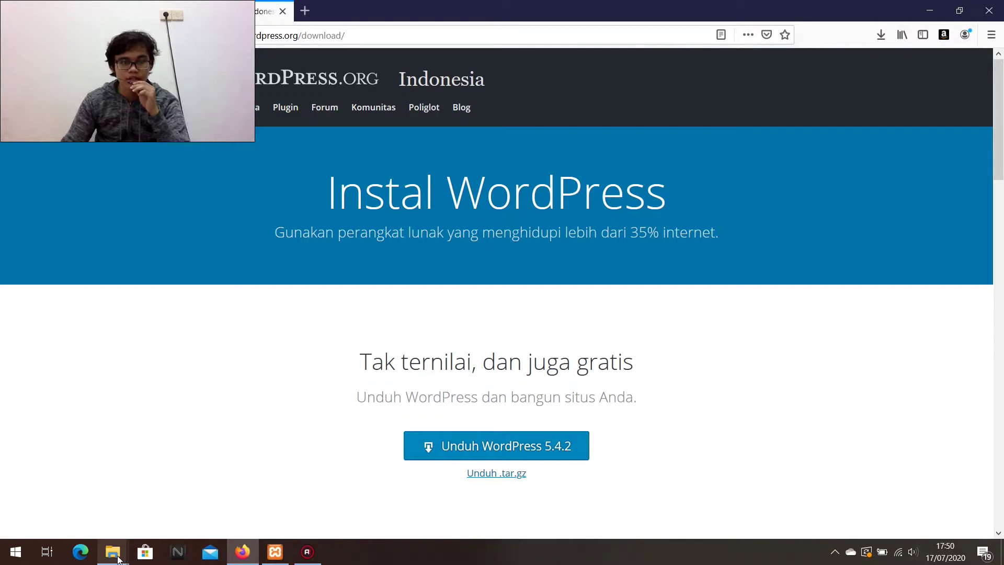
Extract wordpress-5.4.2.zip in the Downloads folder with Extract Here.
mouse_move(119, 557)
left_click(112, 520)
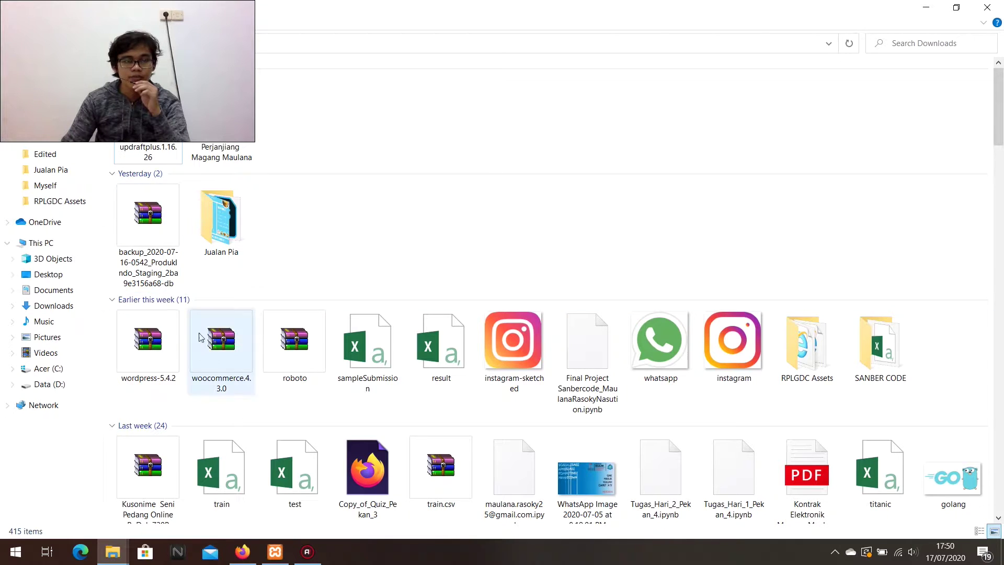
scroll(220, 303, "down", 5)
scroll(230, 291, "up", 5)
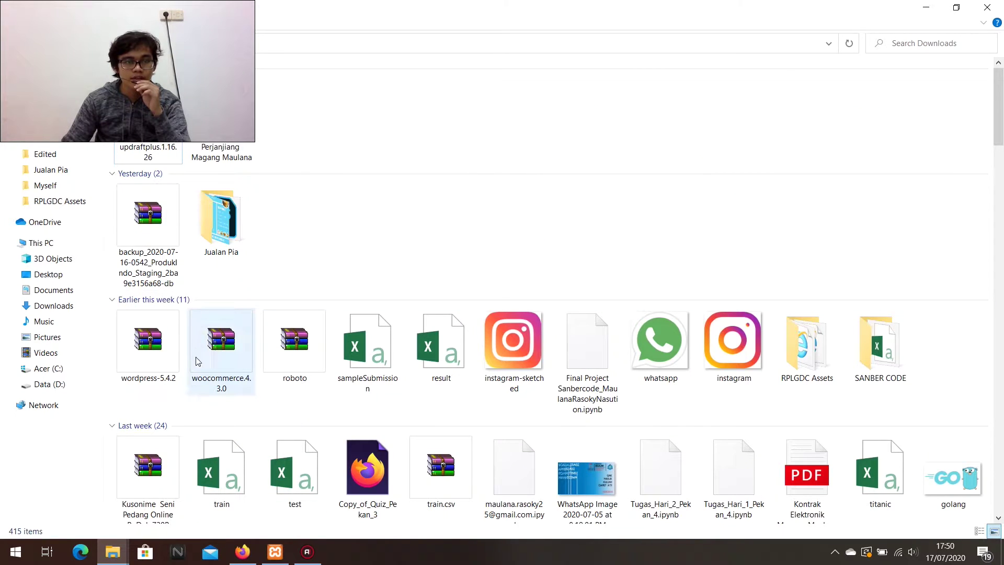
left_click(172, 345)
right_click(168, 346)
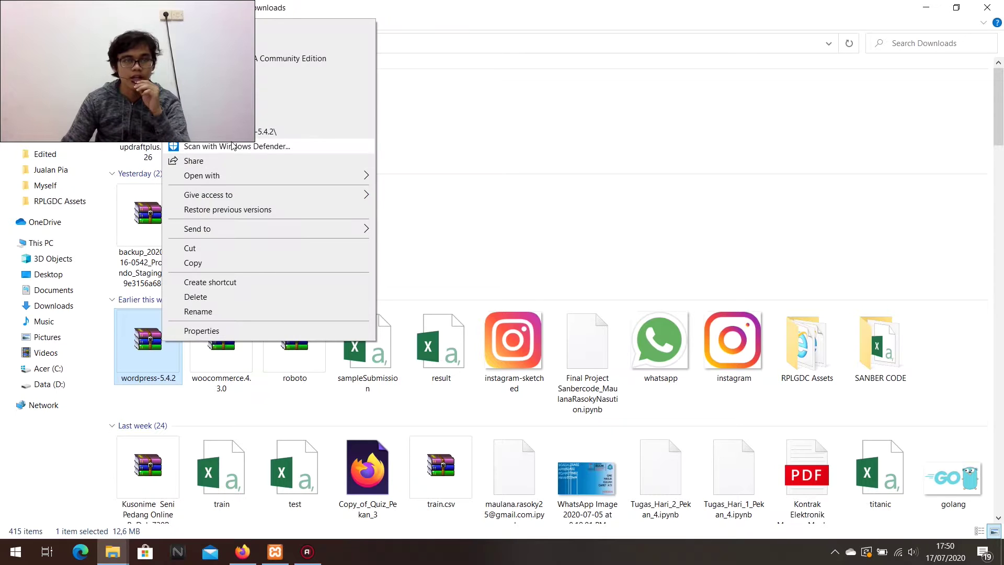
left_click(214, 116)
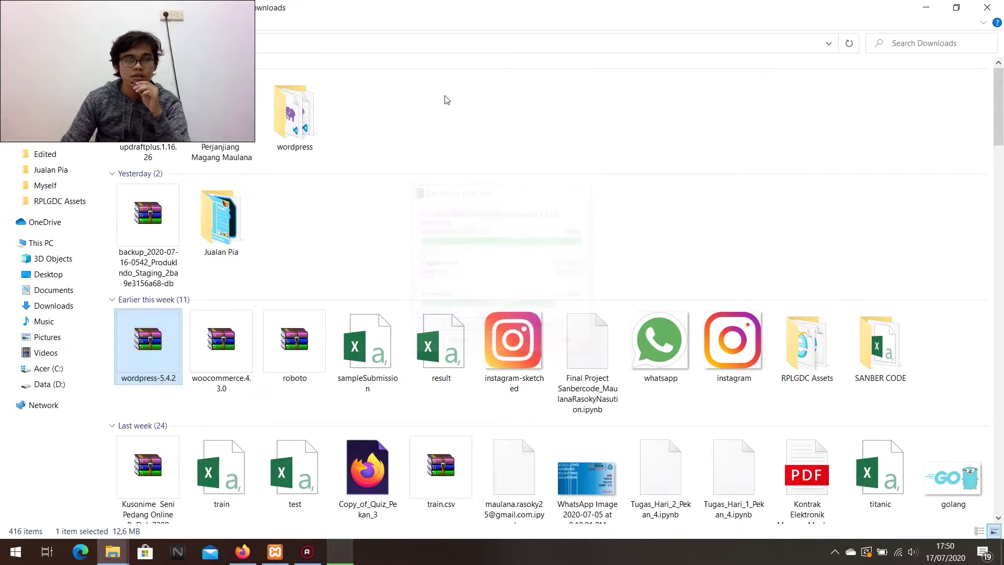
Move the extracted wordpress folder into C:\xampp\htdocs and return to the browser.
key("w")
key("w")
key("w")
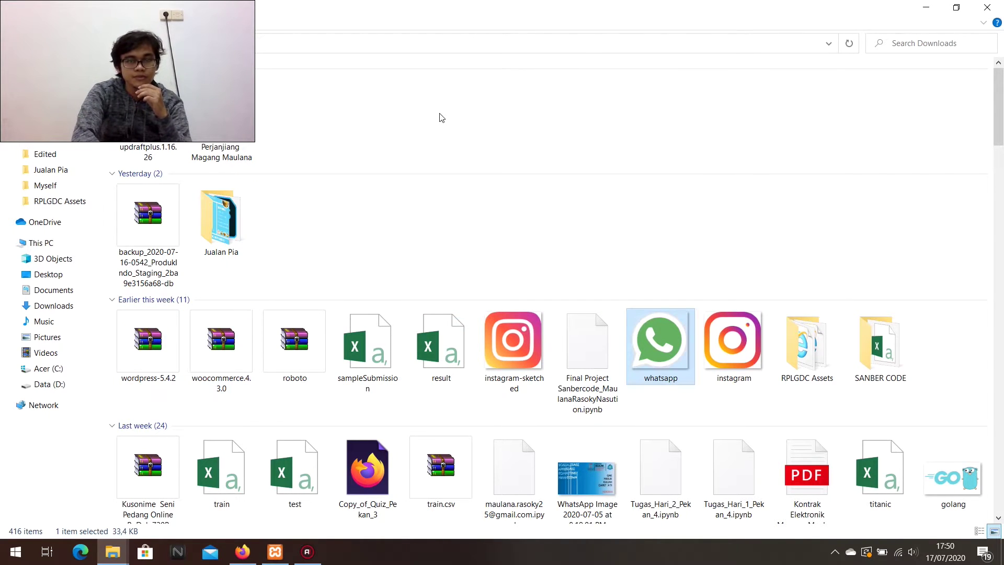
key("w")
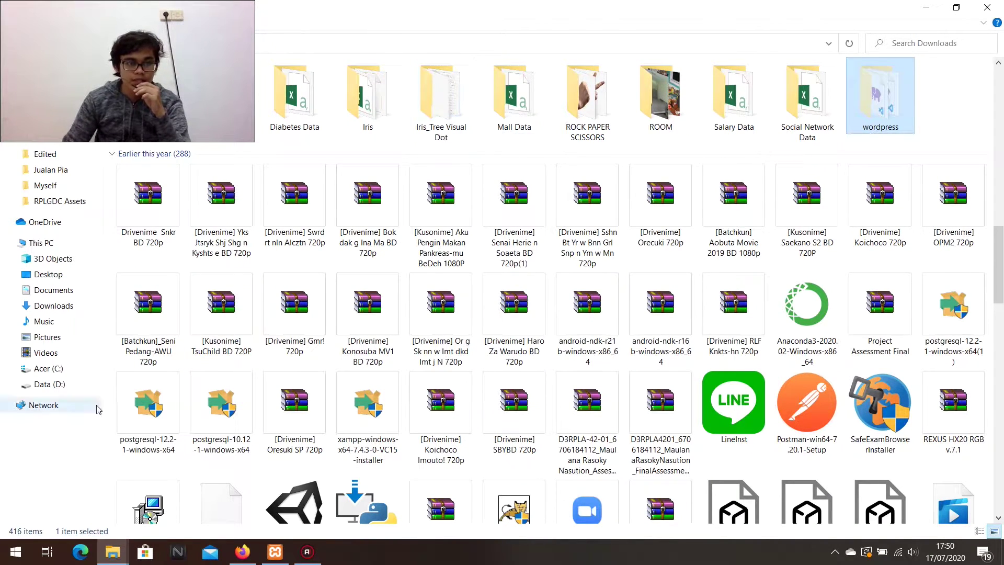
left_click(74, 374)
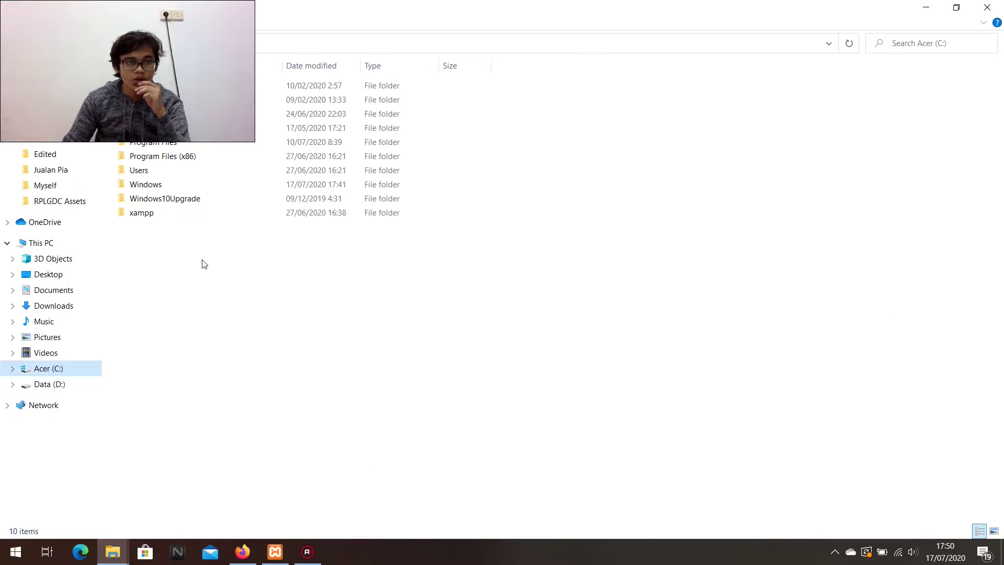
double_click(197, 217)
scroll(191, 177, "down", 1)
double_click(142, 156)
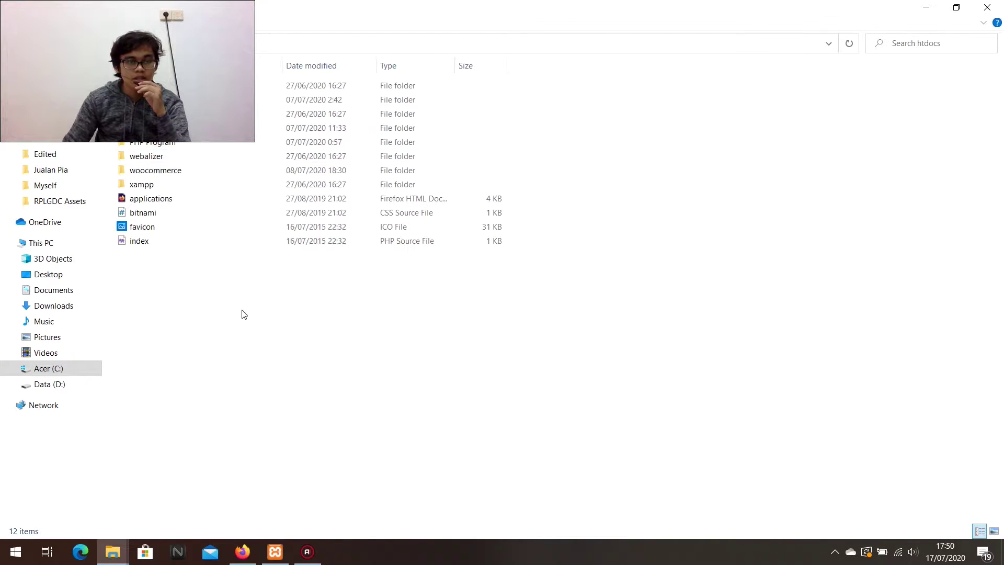
key("ctrl+v")
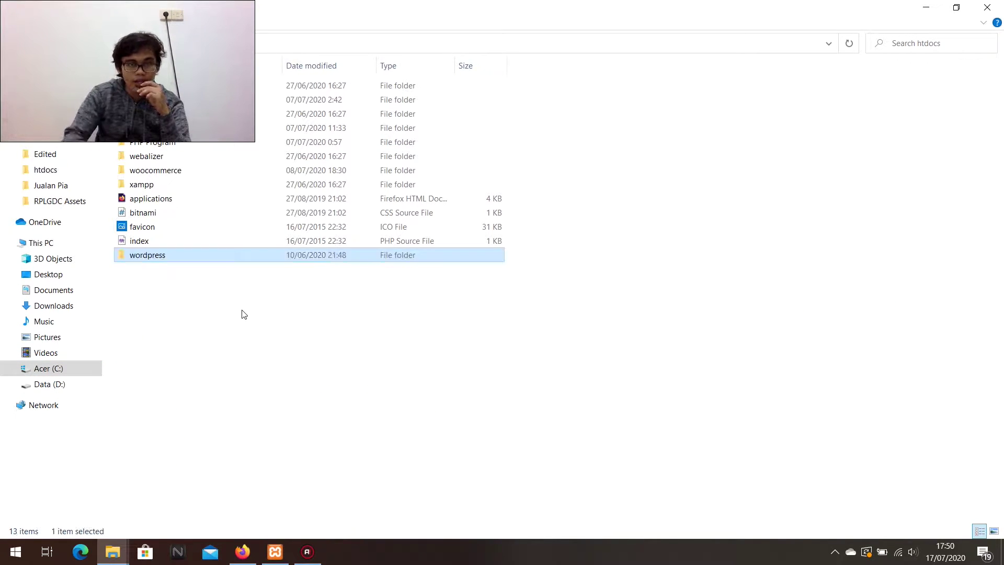
left_click(242, 552)
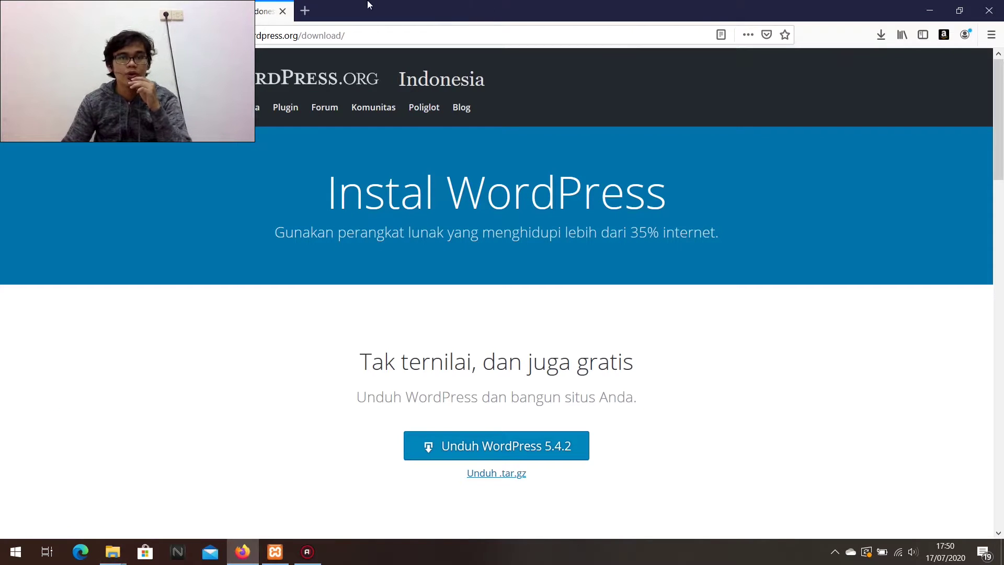
Load localhost/wordpress in a new Firefox tab to reach the WordPress setup page.
left_click(304, 10)
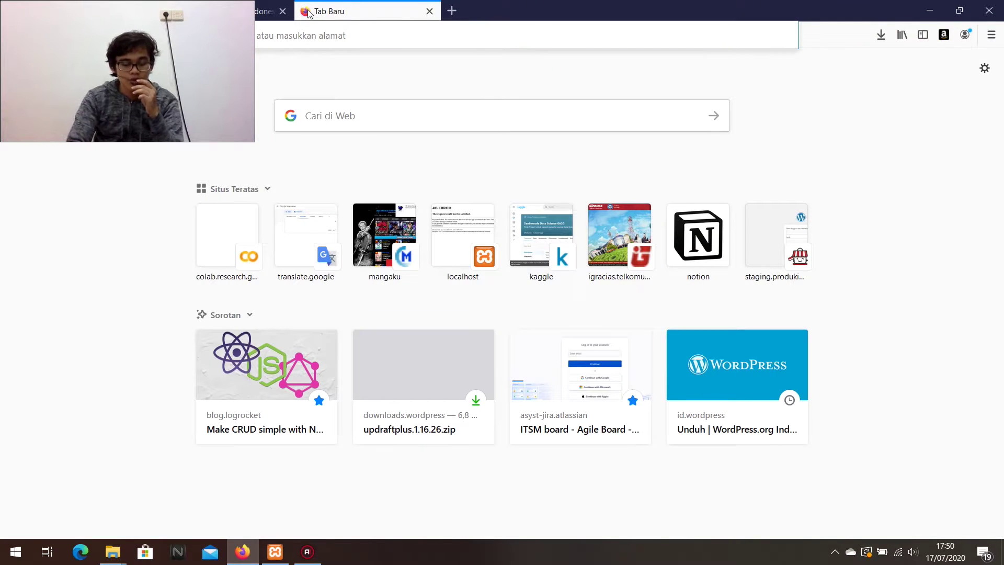
type("localhost/")
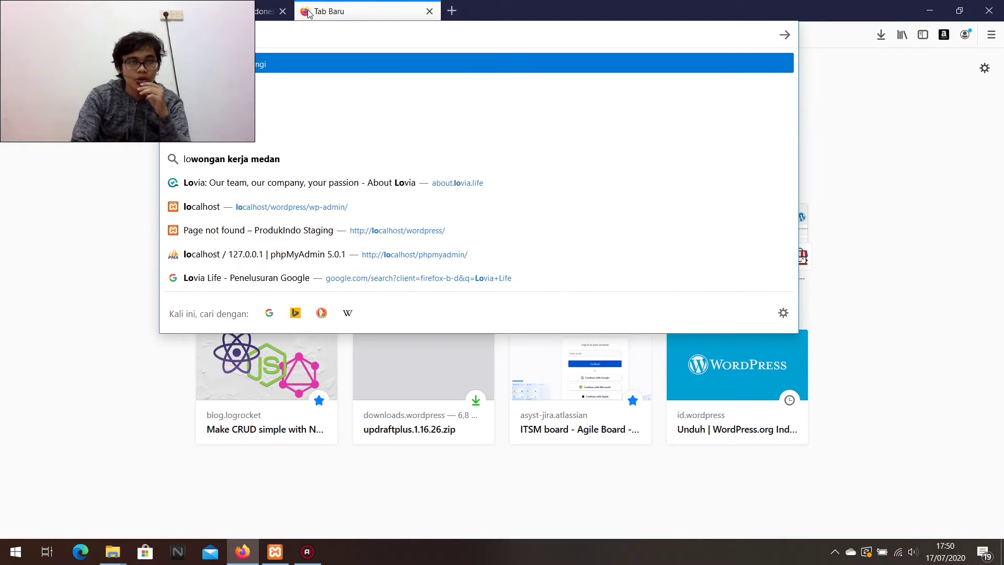
type("wor")
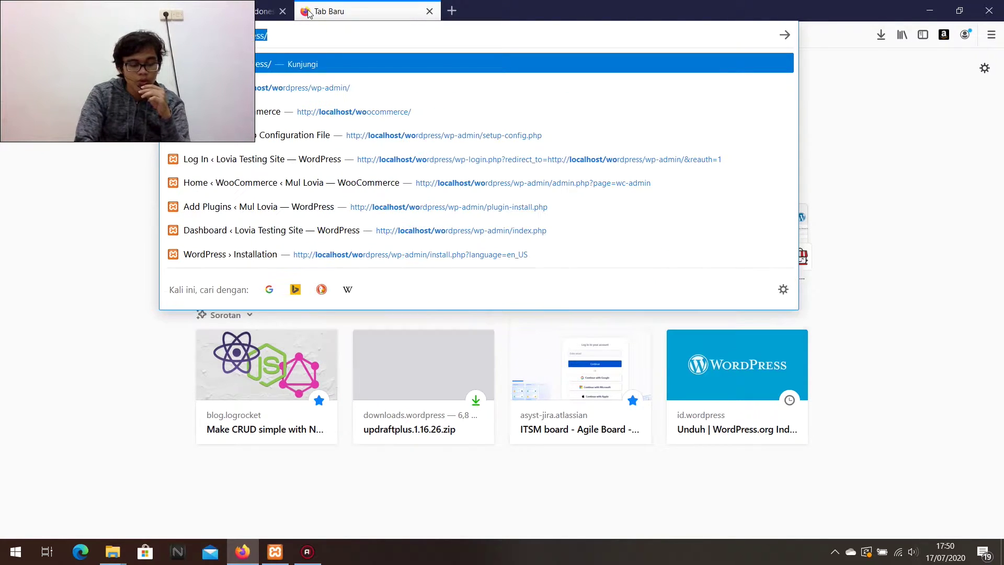
key("Return")
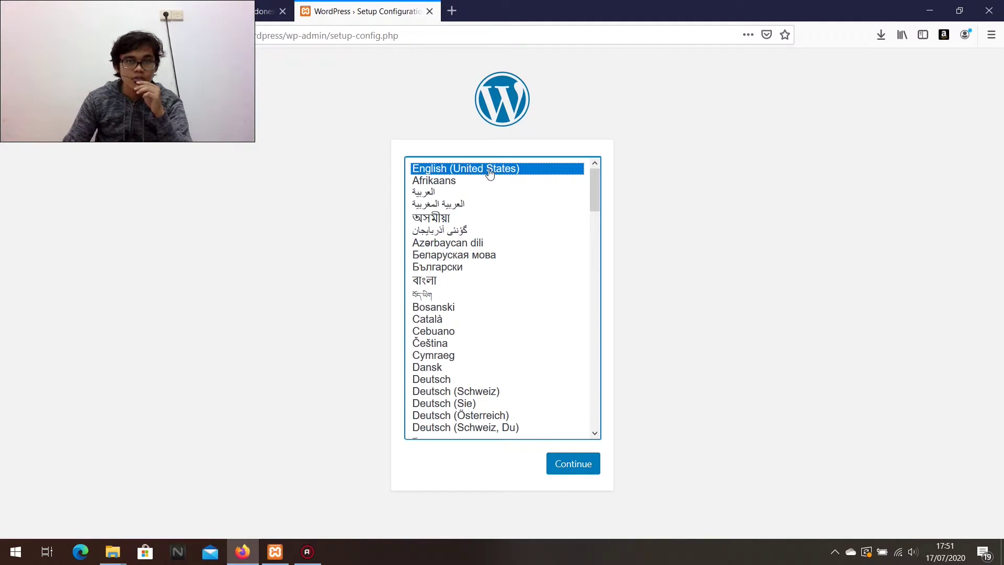
Keep English (United States) and go past the welcome screen to the database details form.
left_click(573, 464)
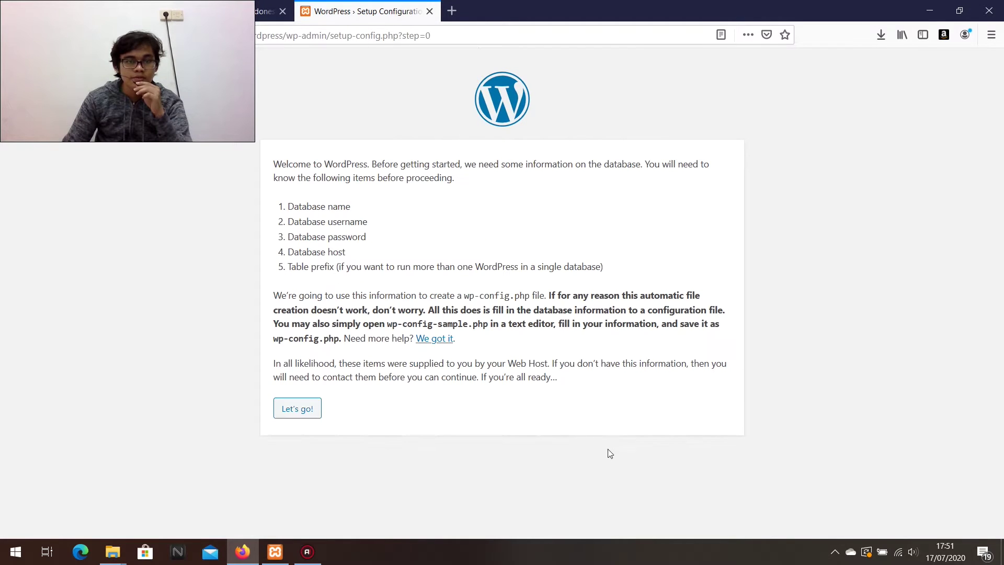
left_click(299, 414)
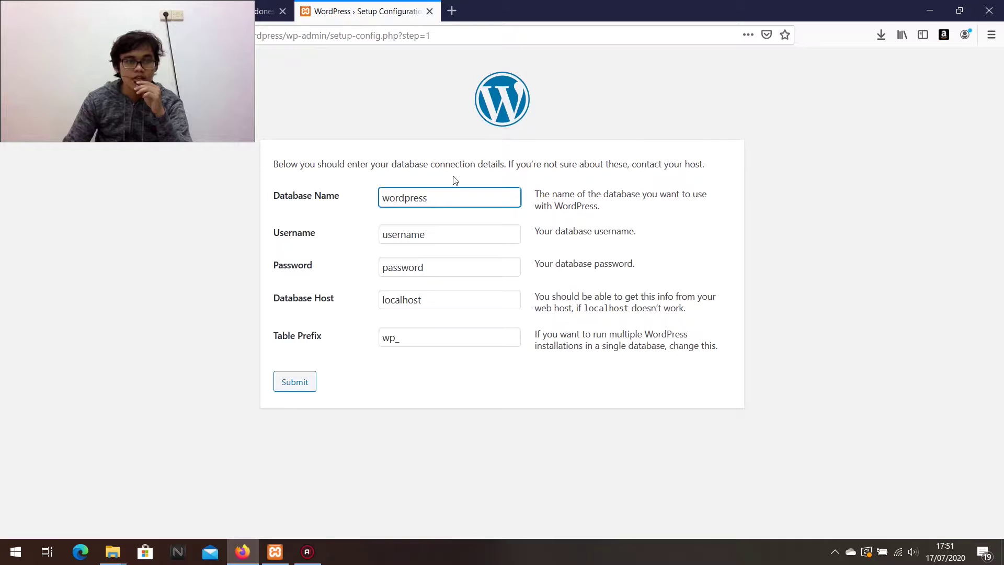
double_click(409, 199)
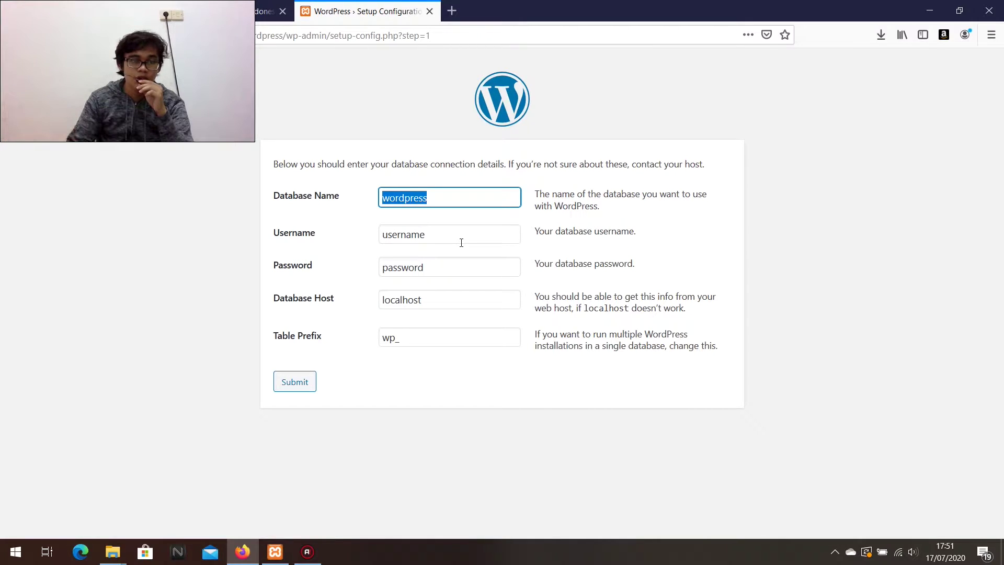
left_click(454, 203)
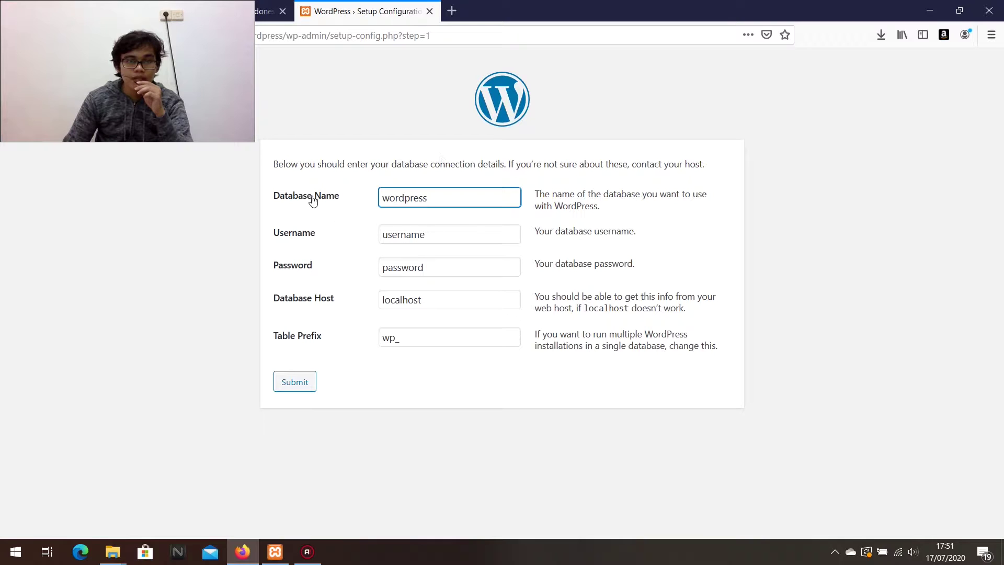
Compare the setup form's default database name 'wordpress' with the phpMyAdmin databases page.
left_click(57, 6)
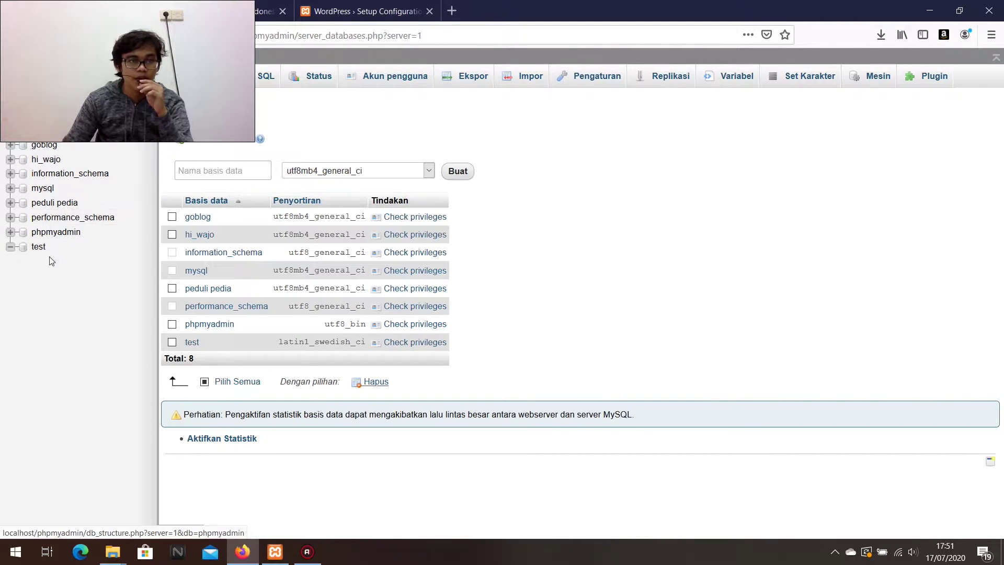
left_click(167, 155)
key("ctrl+Tab")
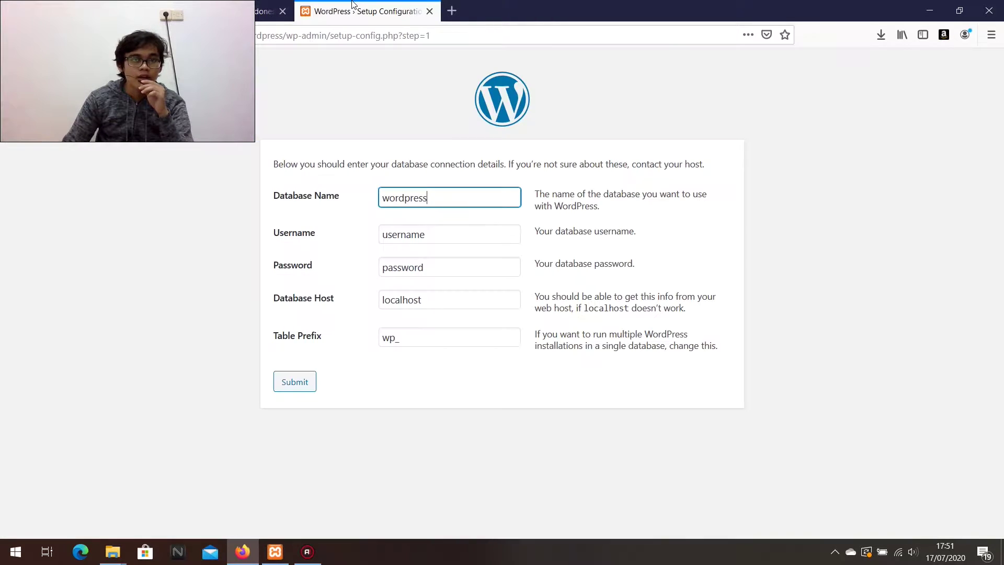
double_click(380, 199)
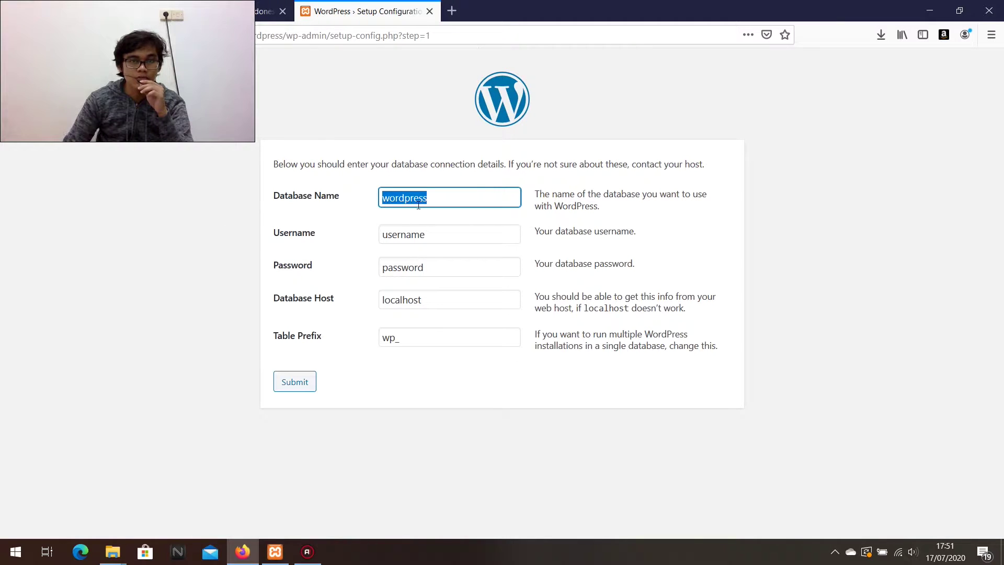
left_click(55, 7)
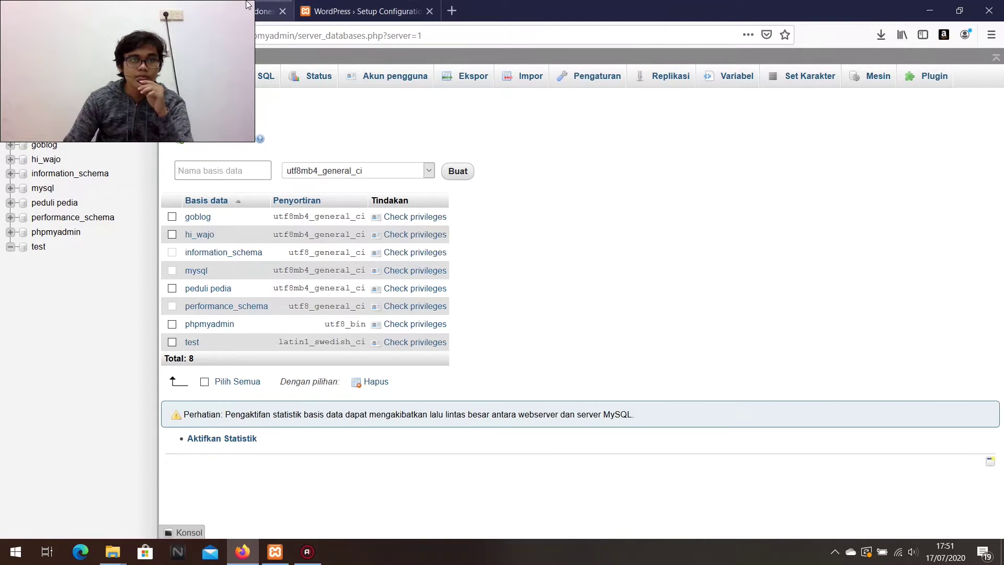
left_click(372, 5)
Create a phpMyAdmin database named 'wordpress' and return to the setup form.
key("ctrl+shift+Tab")
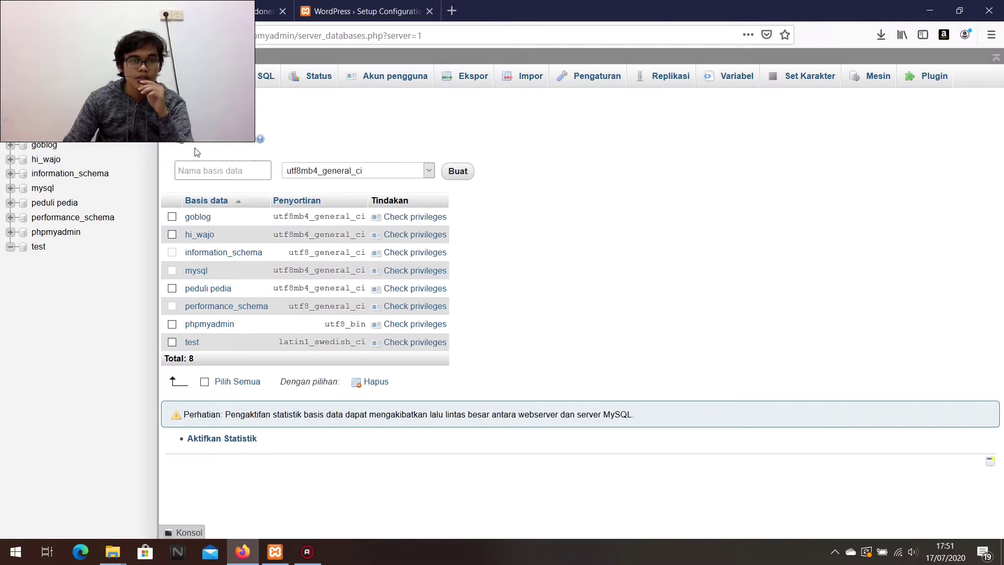
left_click(208, 166)
type("wo")
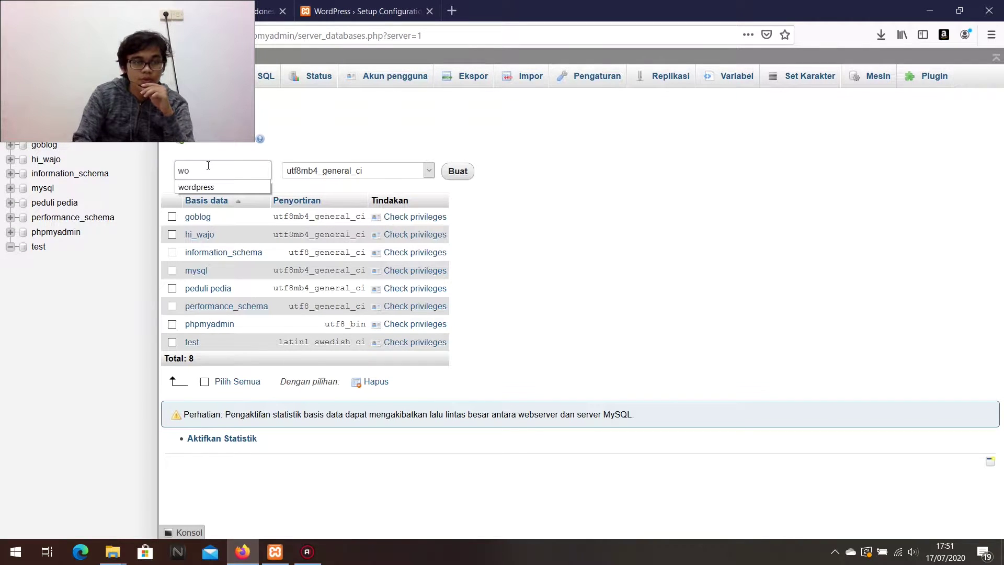
key("Down")
key("Return")
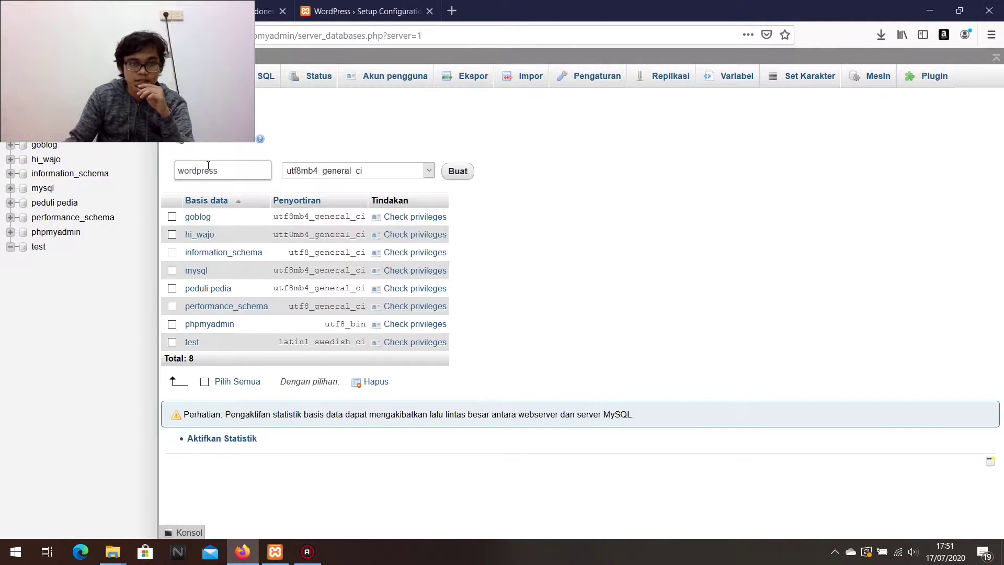
left_click(452, 174)
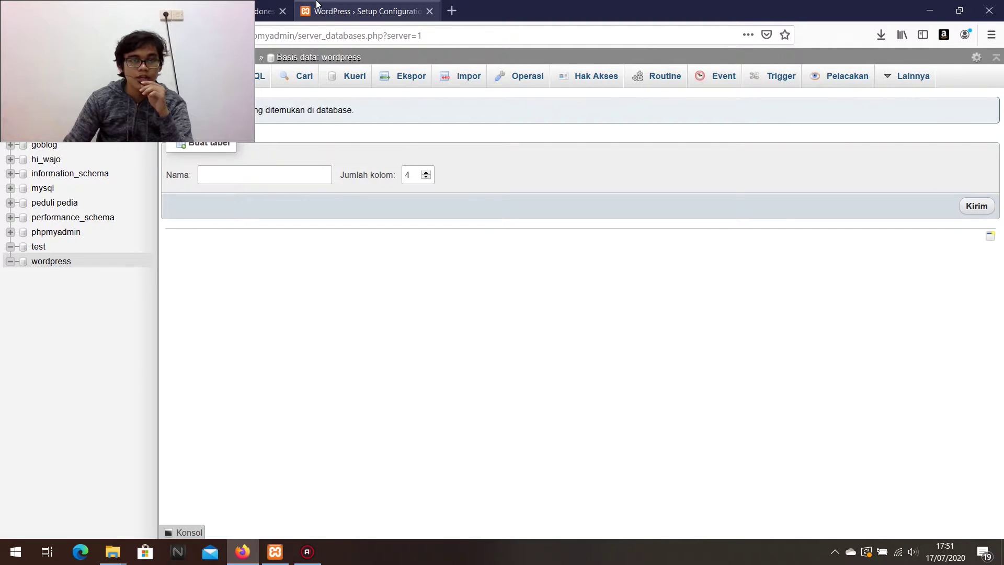
left_click(354, 8)
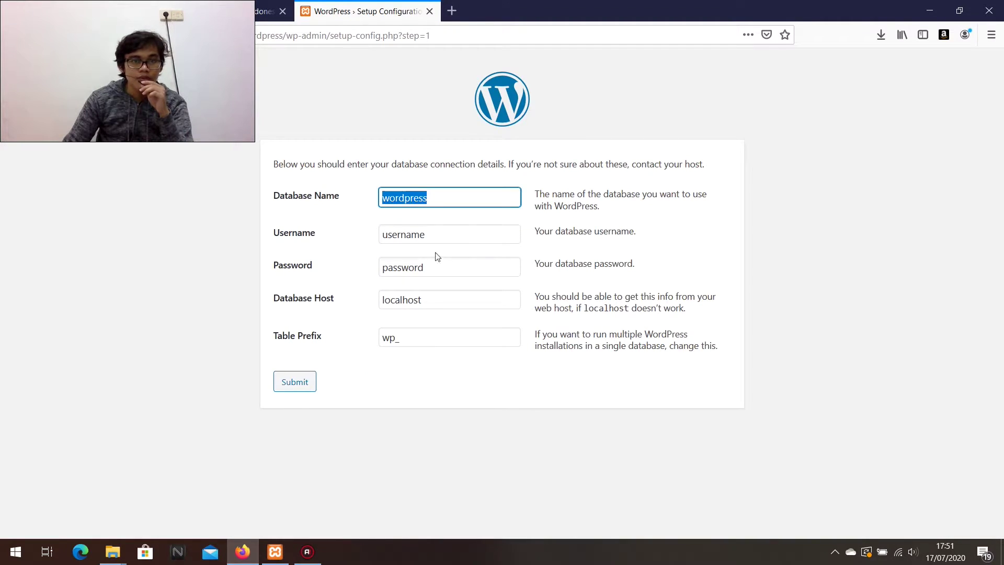
Submit database username root with a blank password, then run the installation.
left_click(418, 236)
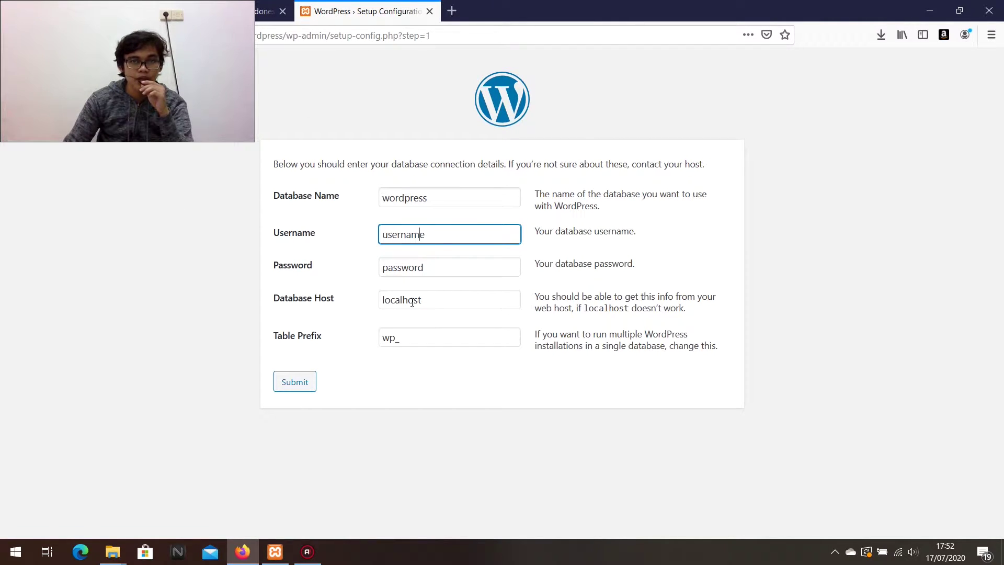
double_click(413, 234)
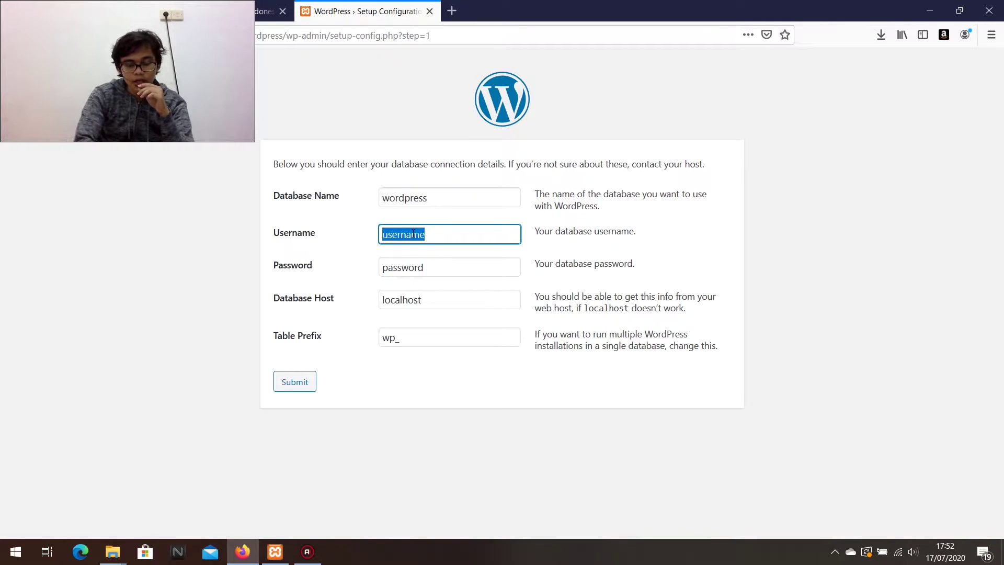
type("root")
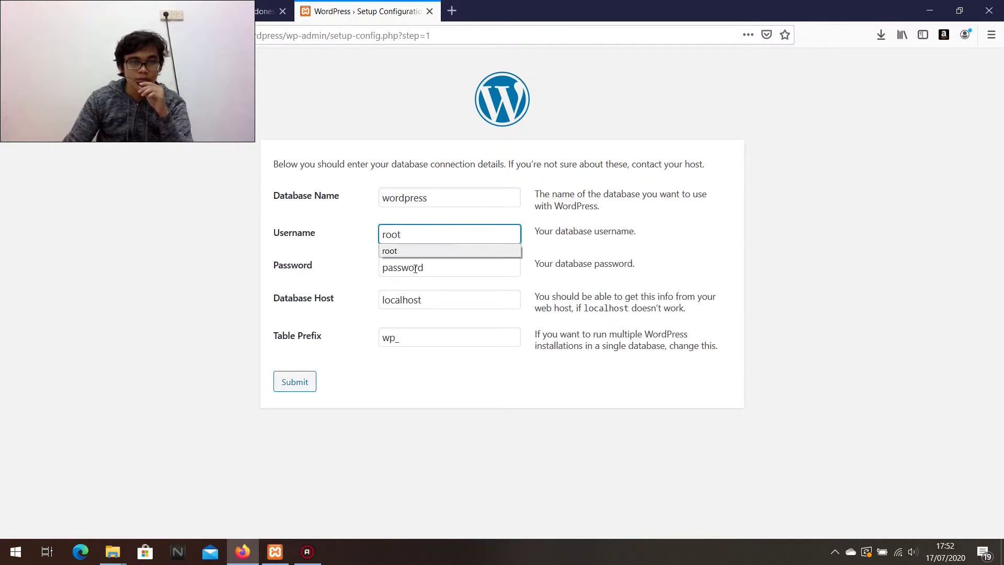
double_click(415, 269)
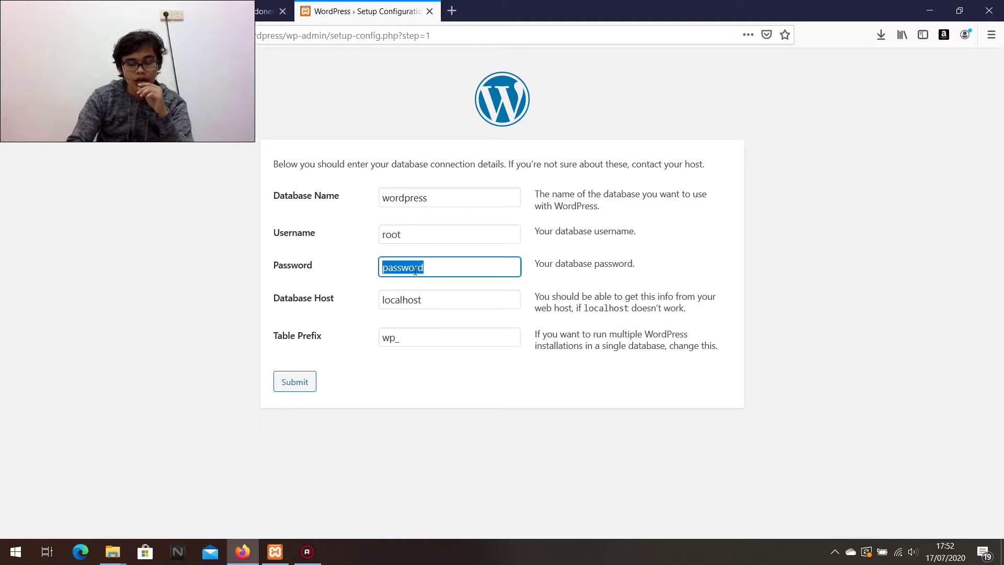
key("BackSpace")
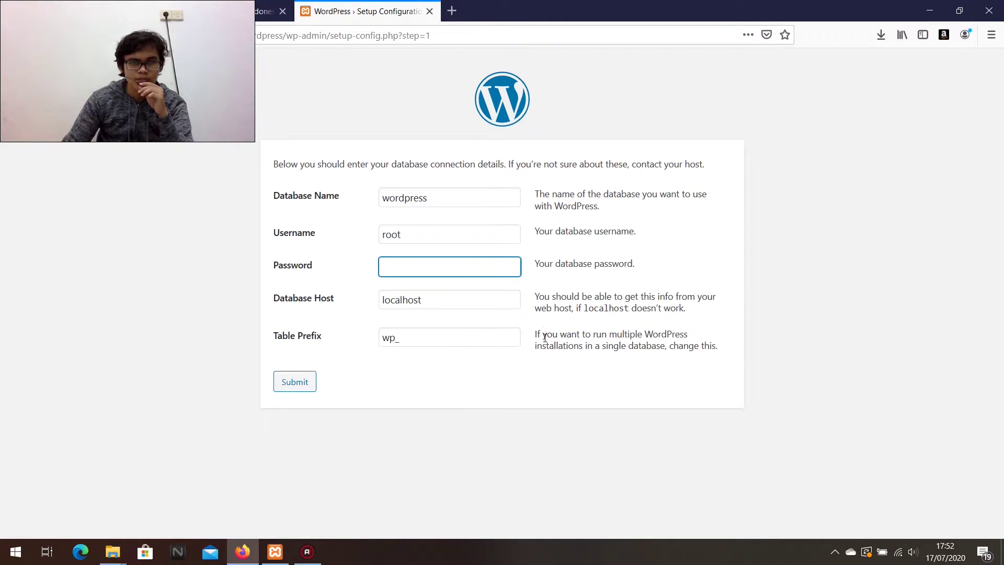
left_click(305, 383)
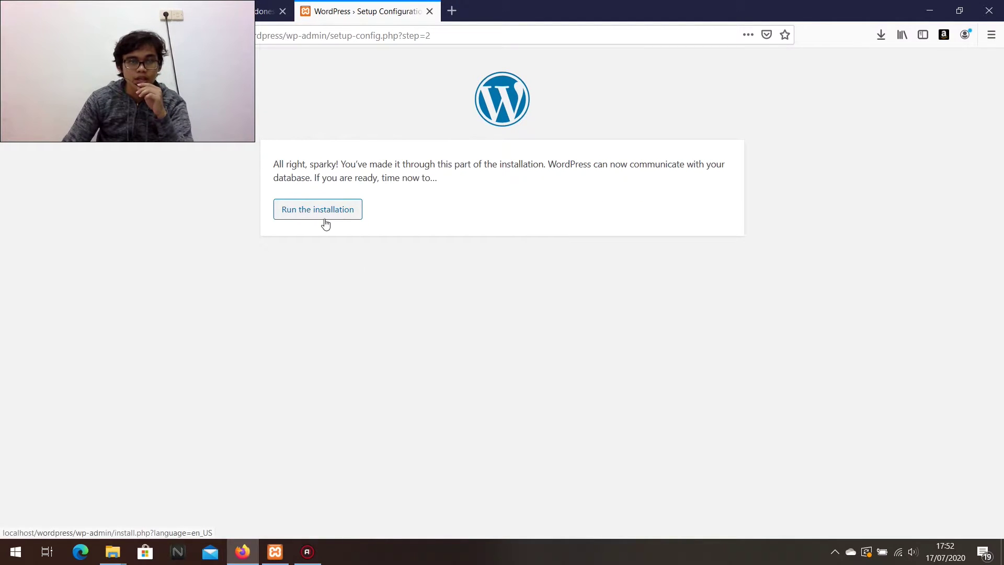
left_click(330, 215)
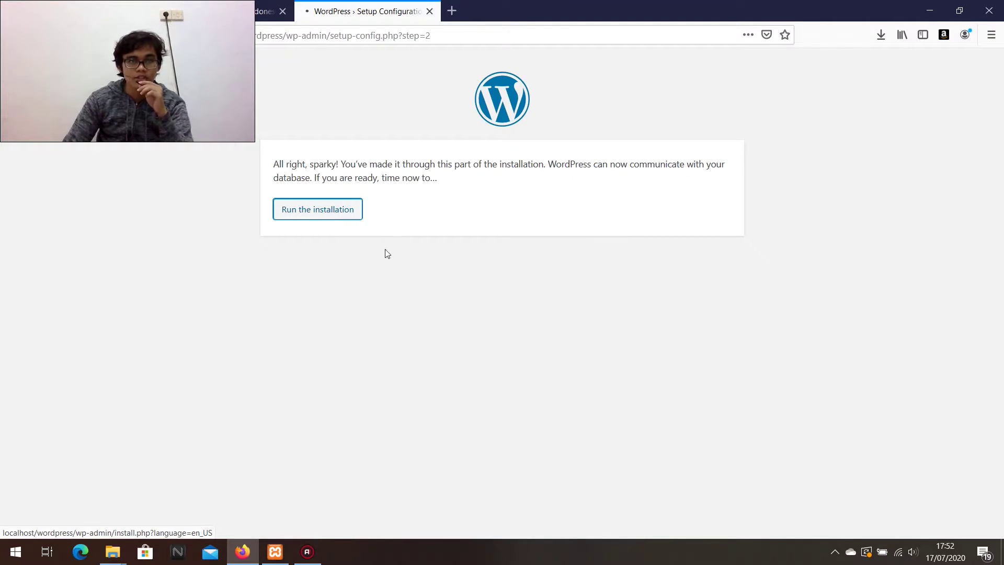
Fill the Site Title field from the saved autofill entry.
left_click(445, 309)
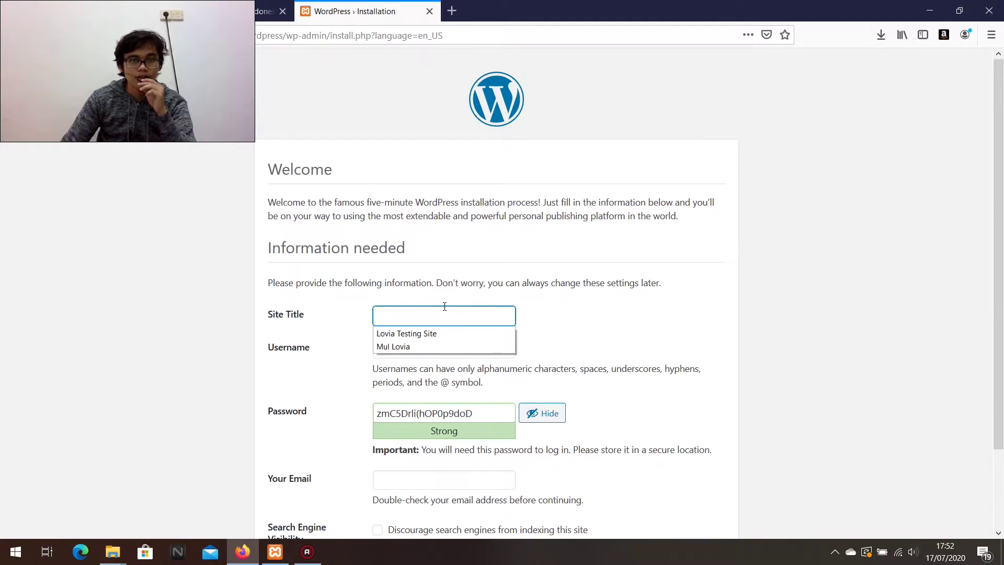
left_click(415, 309)
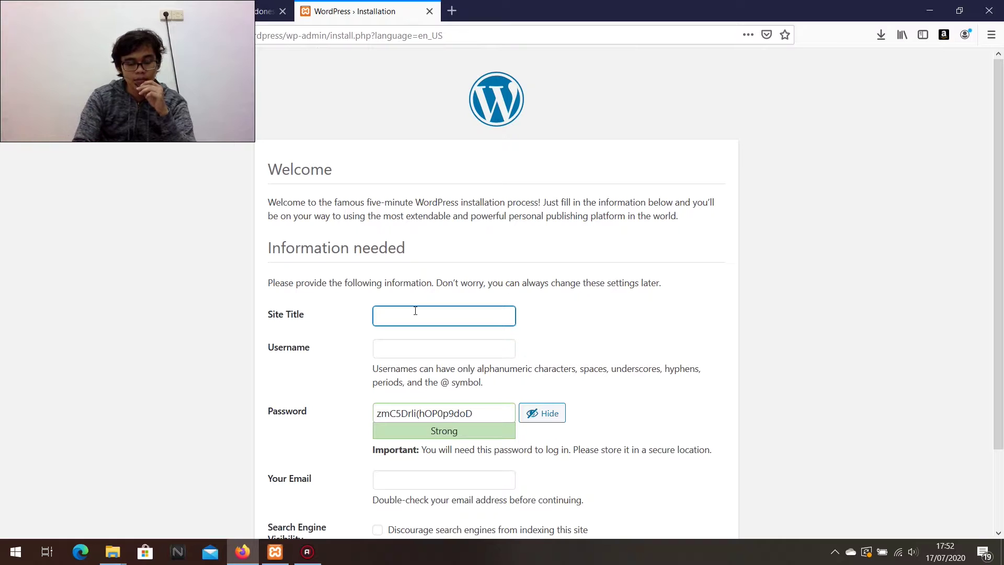
key("Return")
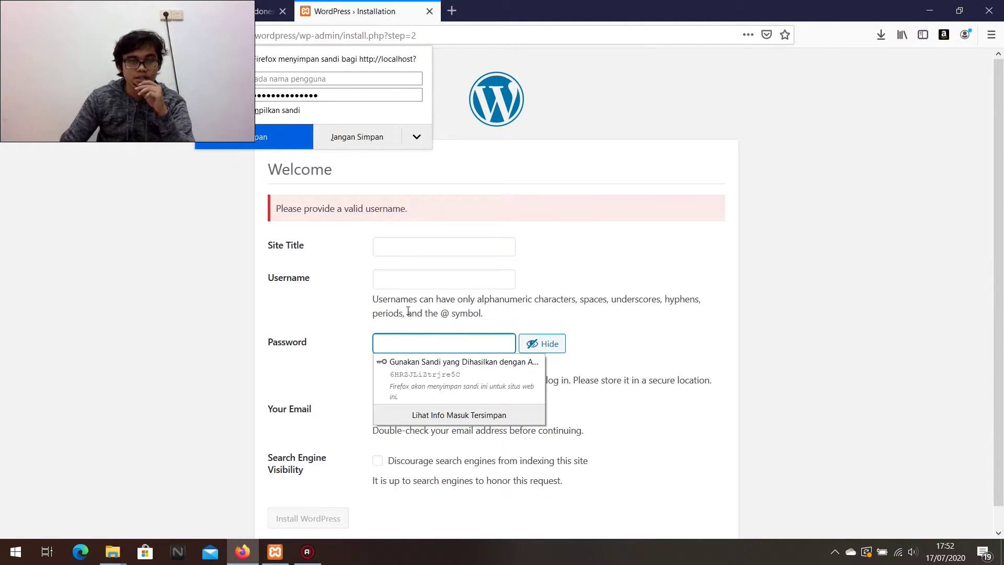
left_click(402, 251)
left_click(403, 250)
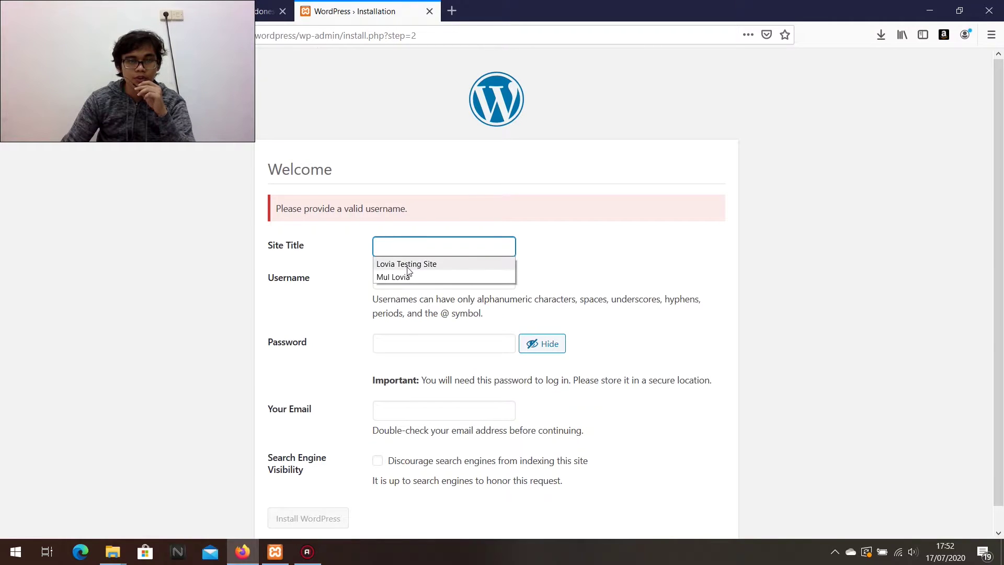
left_click(403, 277)
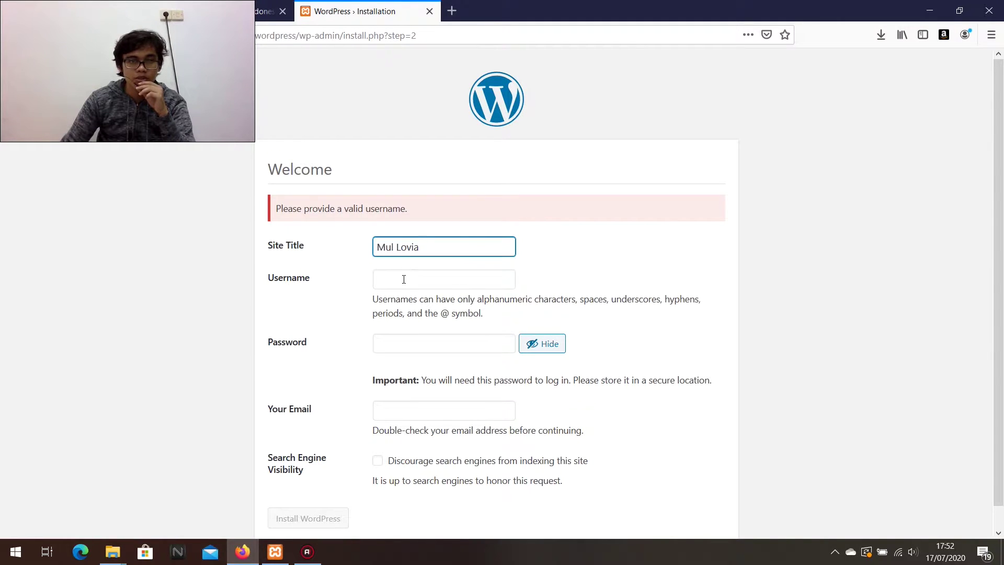
Enter the admin username by accepting the saved suggestion.
left_click(404, 285)
left_click(402, 283)
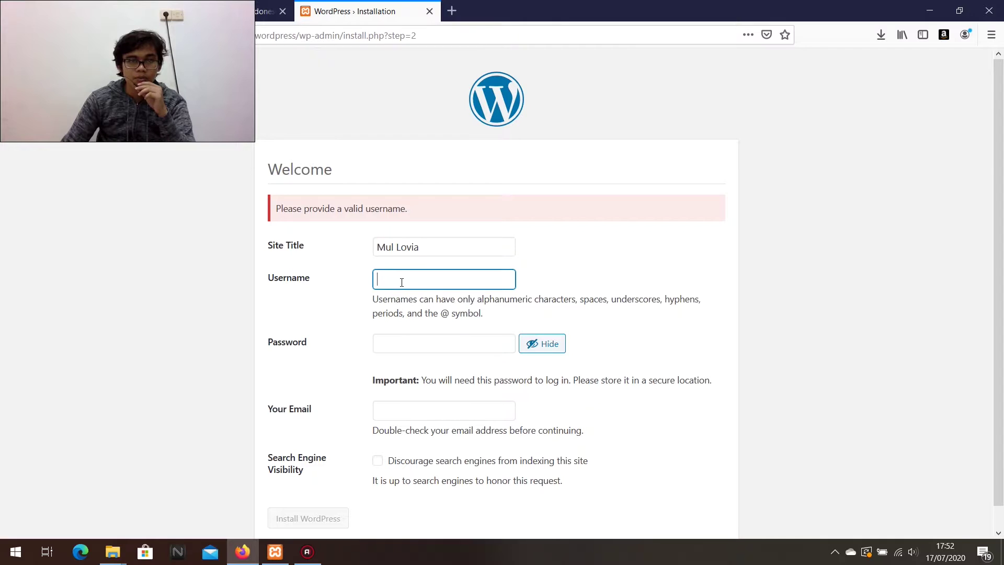
type("Mull")
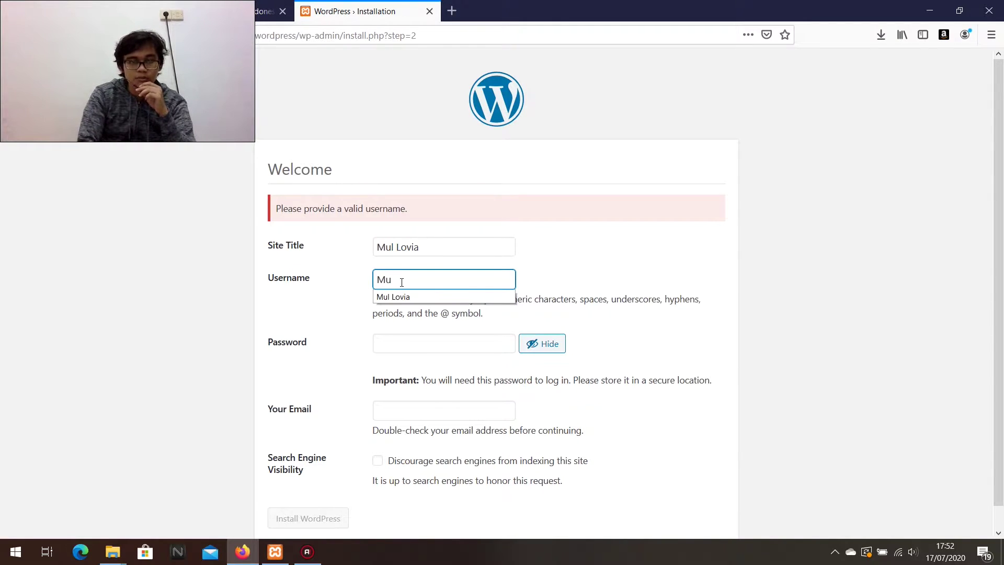
key("BackSpace")
key("Down")
key("Return")
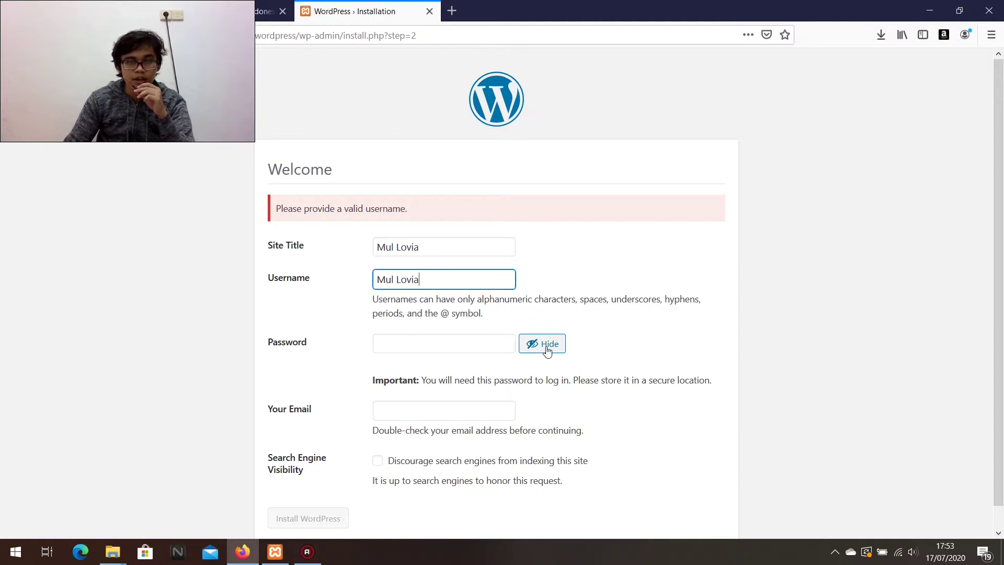
Replace the suggested password with the chosen admin password.
left_click(548, 345)
left_click(491, 344)
key("Escape")
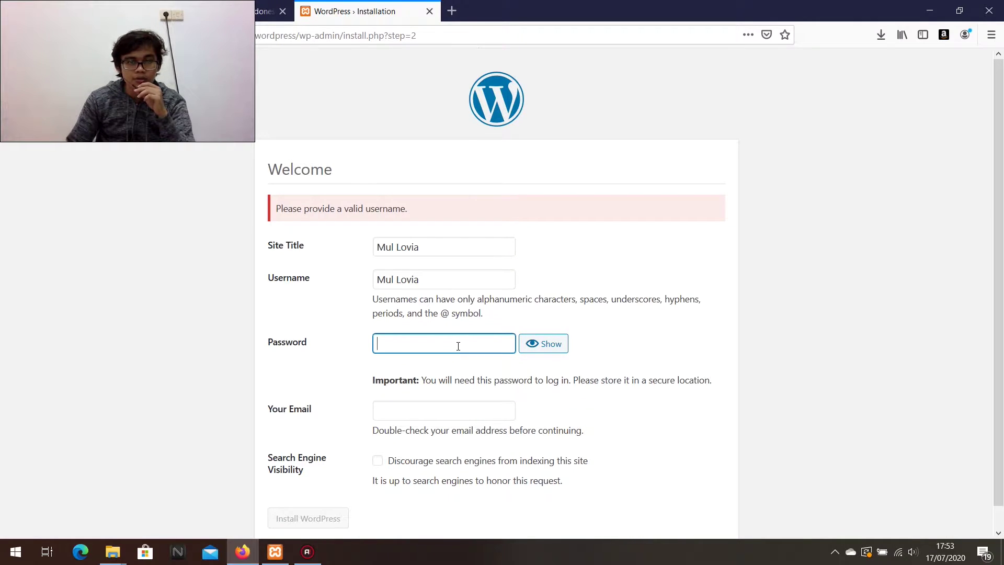
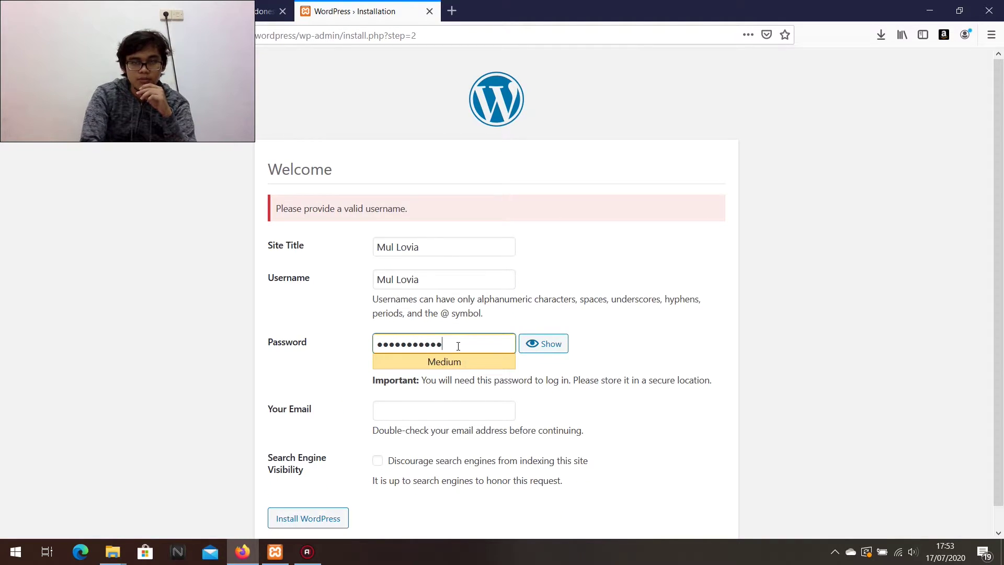
double_click(458, 346)
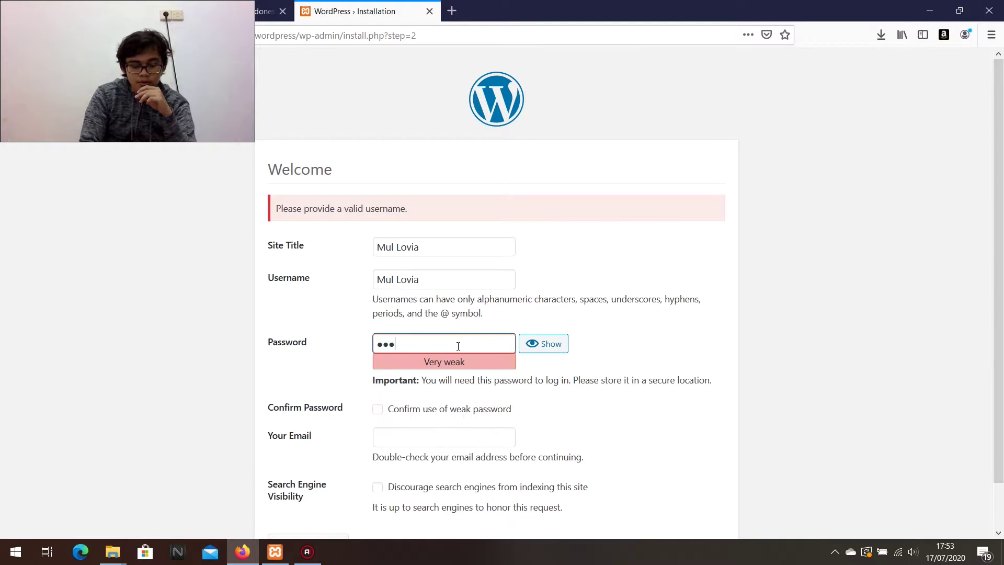
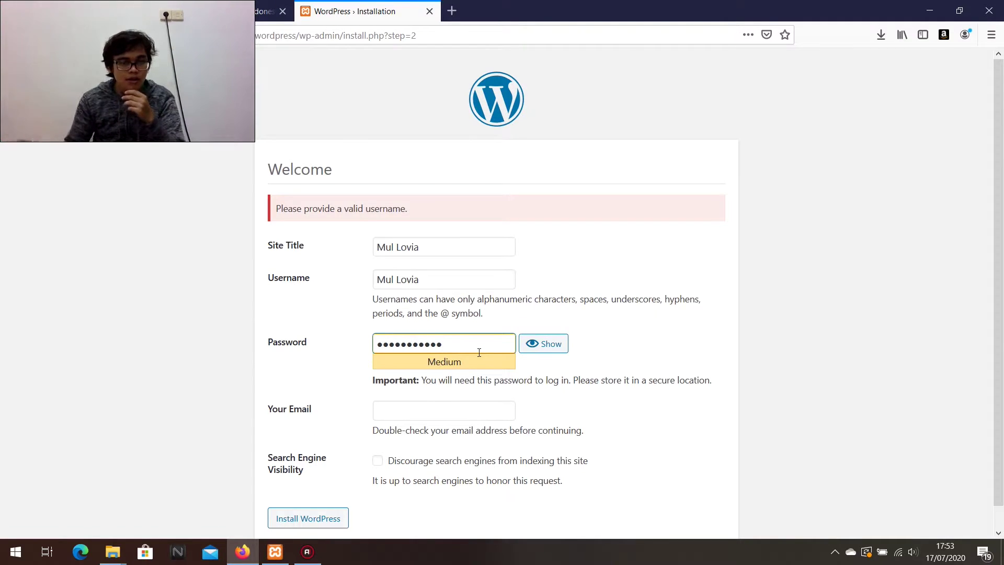
key("ctrl+a")
key("BackSpace")
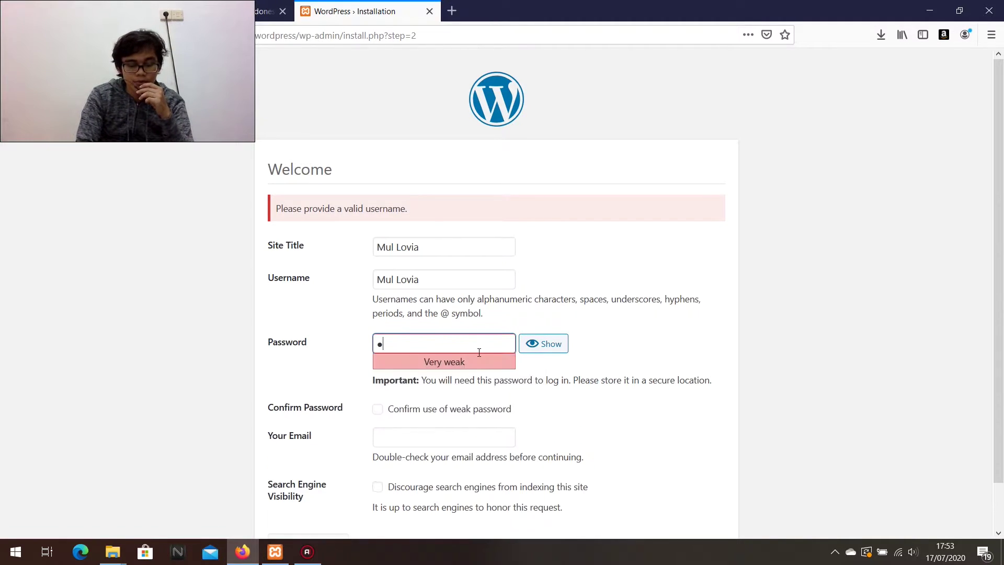
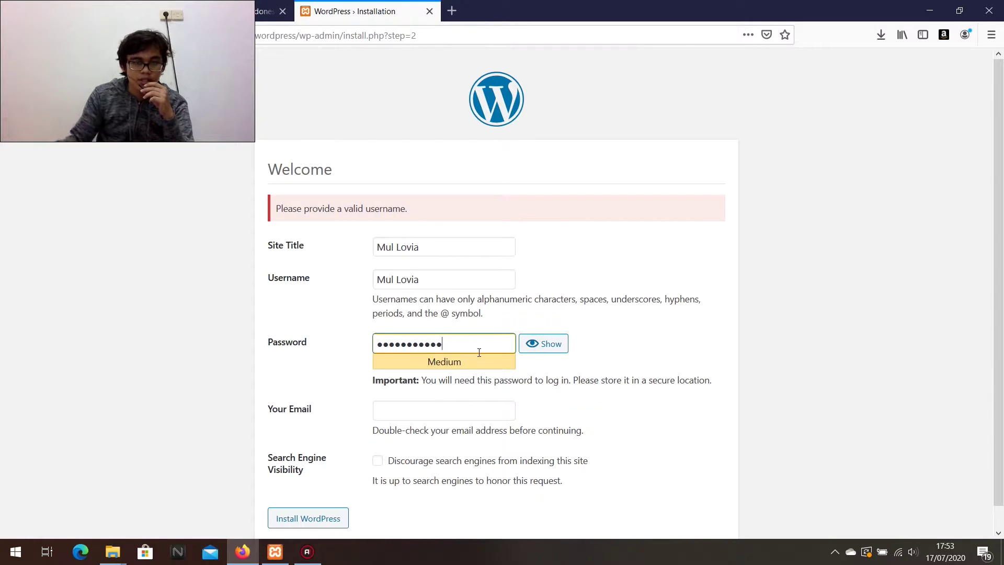
Fill in the saved admin e-mail address and click Install WordPress.
left_click(476, 405)
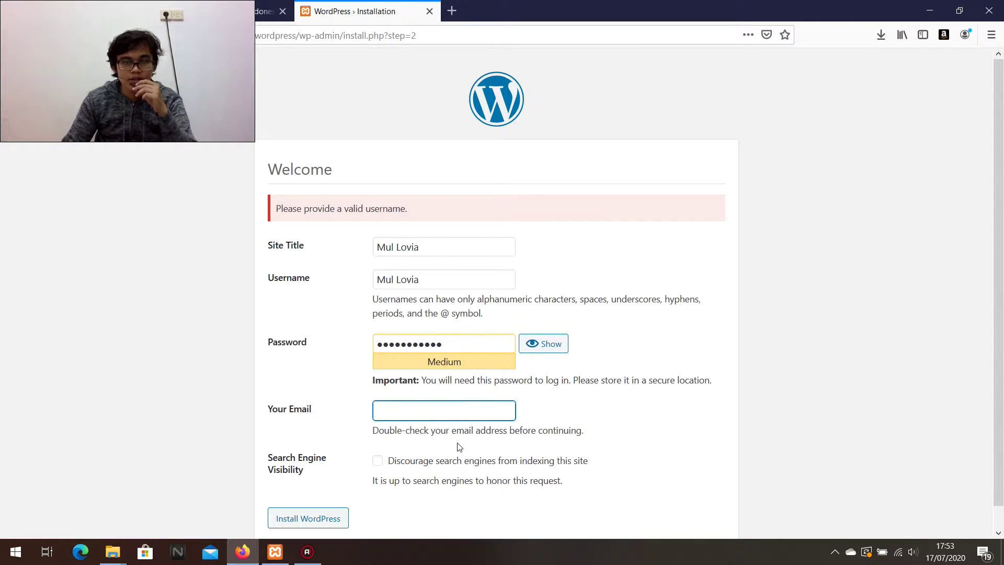
left_click(446, 408)
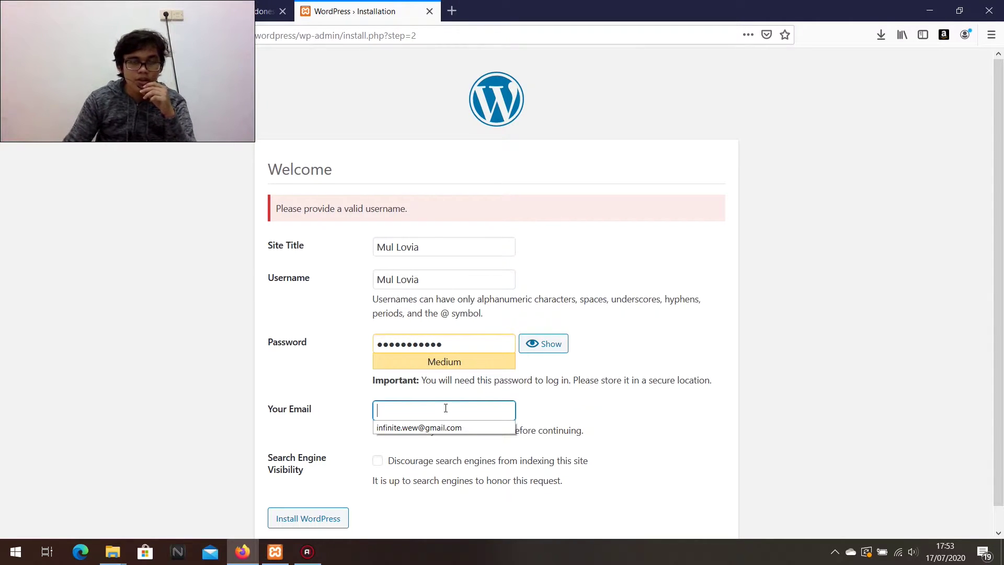
left_click(444, 427)
scroll(345, 502, "down", 1)
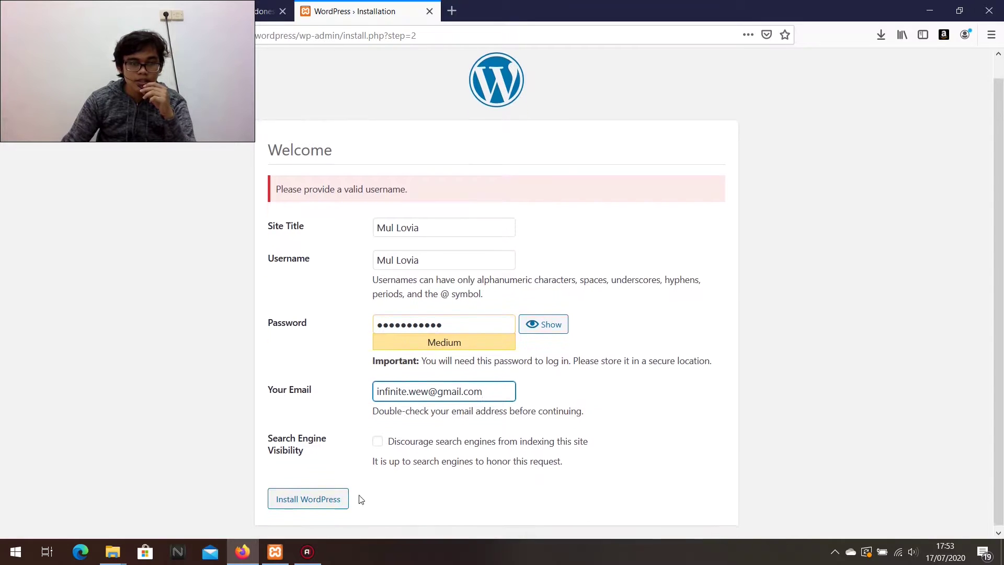
left_click(308, 497)
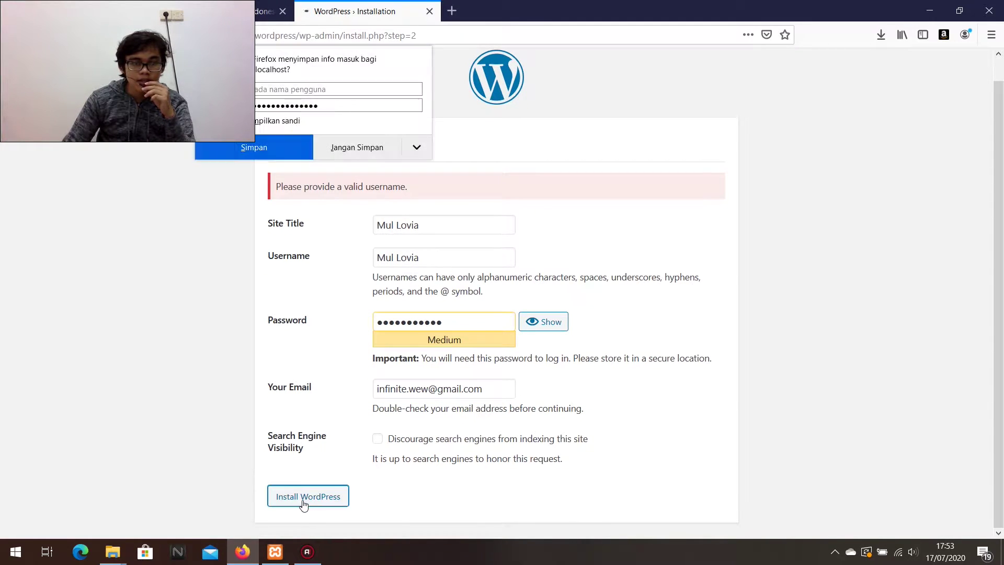
left_click(369, 157)
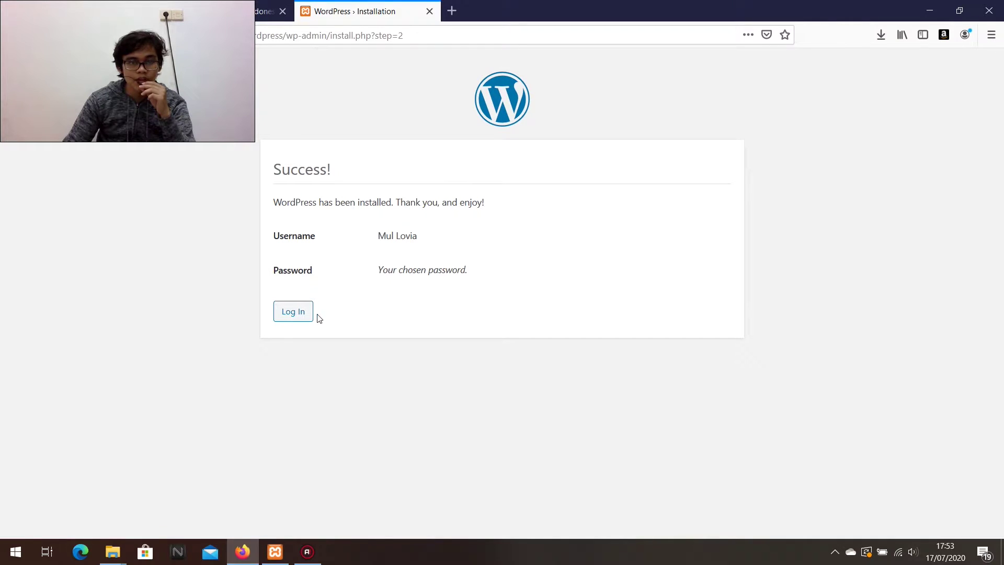
left_click(294, 312)
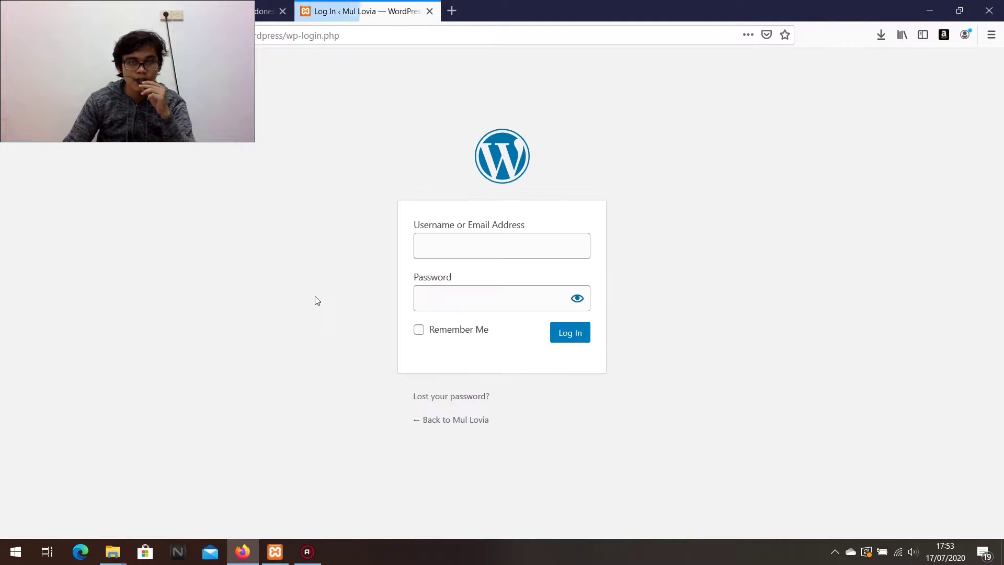
left_click(454, 268)
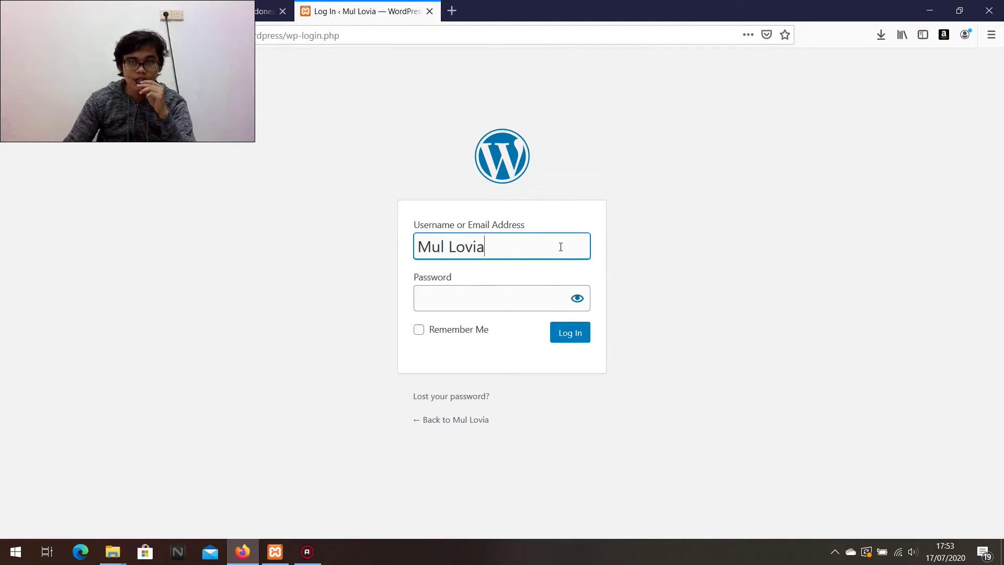
left_click(479, 301)
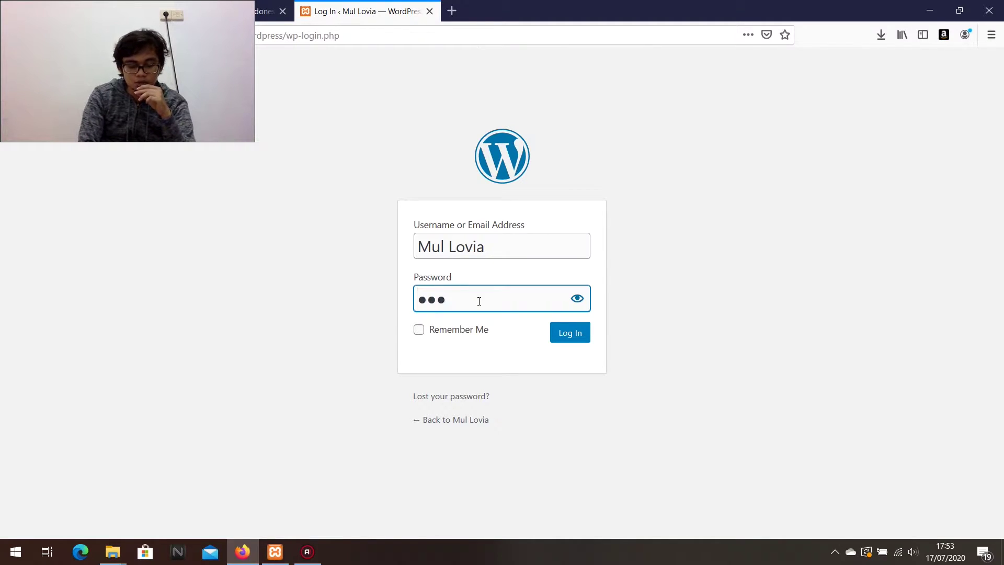
type("••••••••")
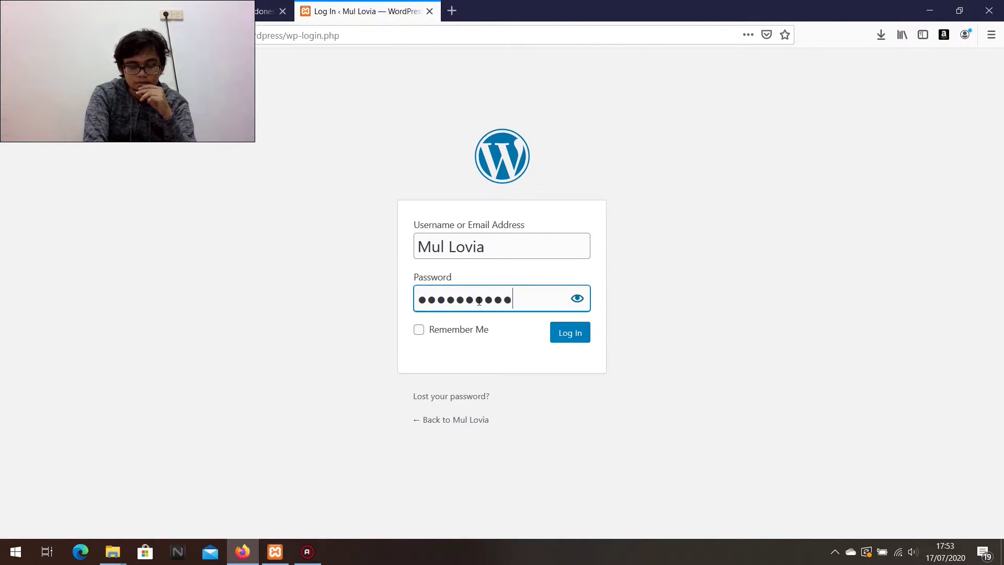
key("Return")
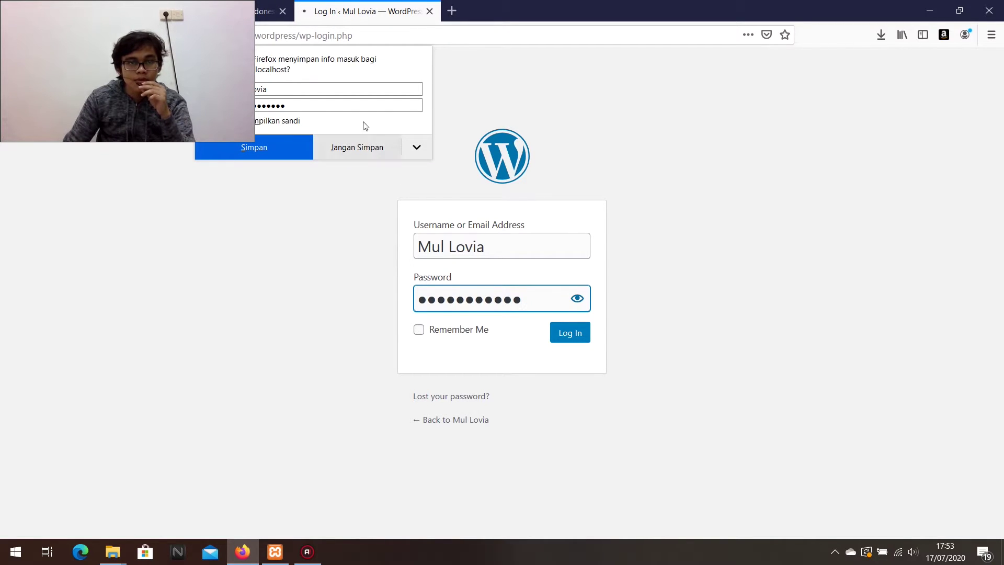
left_click(356, 149)
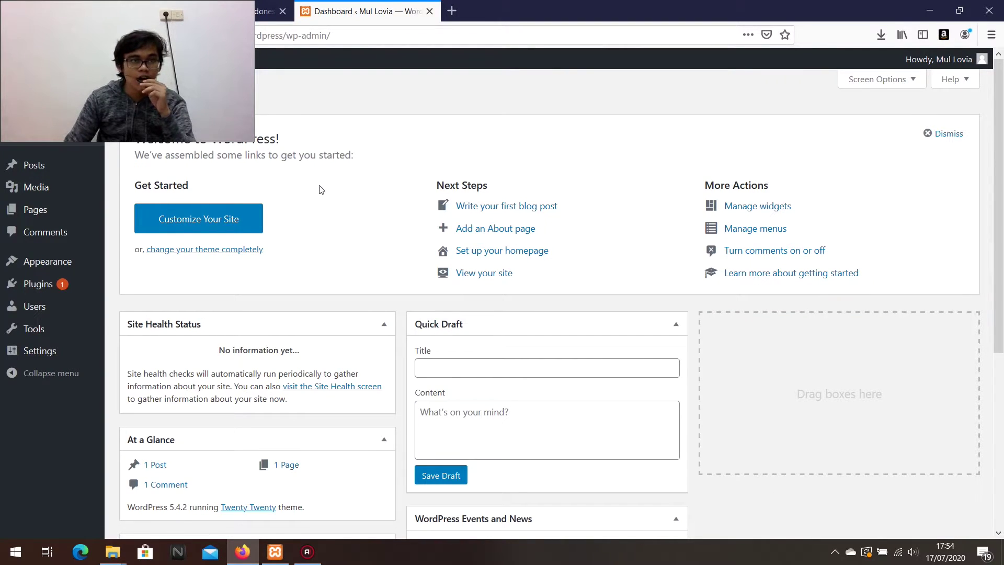
Open the public site in a new tab, scroll its Hello world page, then return to the Dashboard.
right_click(70, 66)
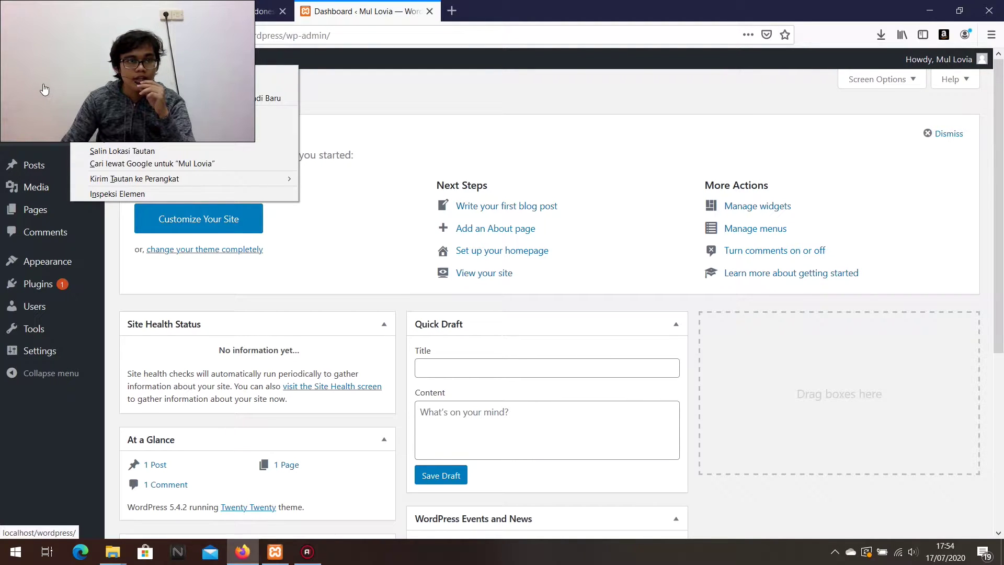
right_click(45, 85)
left_click(55, 87)
left_click(543, 5)
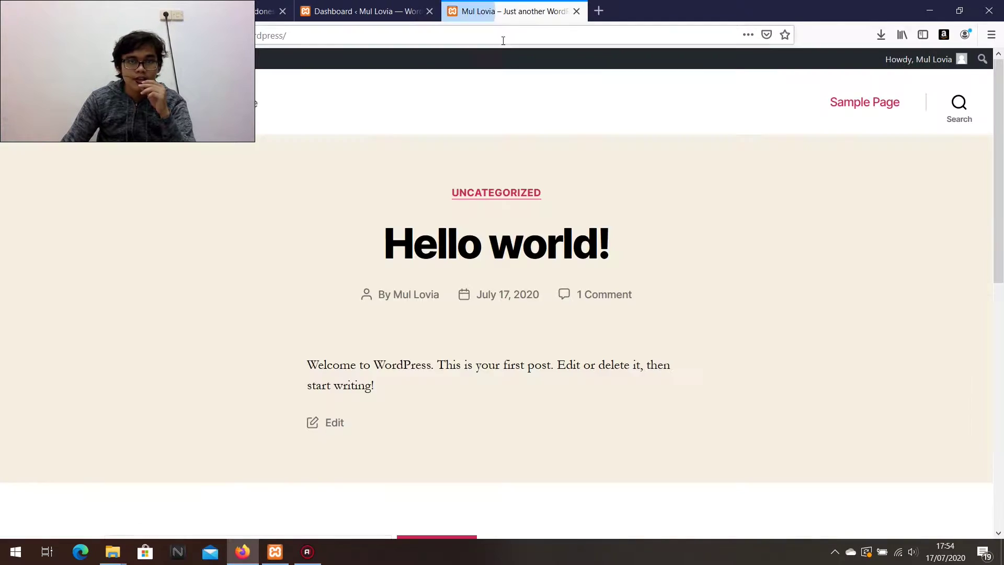
scroll(1002, 194, "down", 1)
scroll(1002, 194, "down", 8)
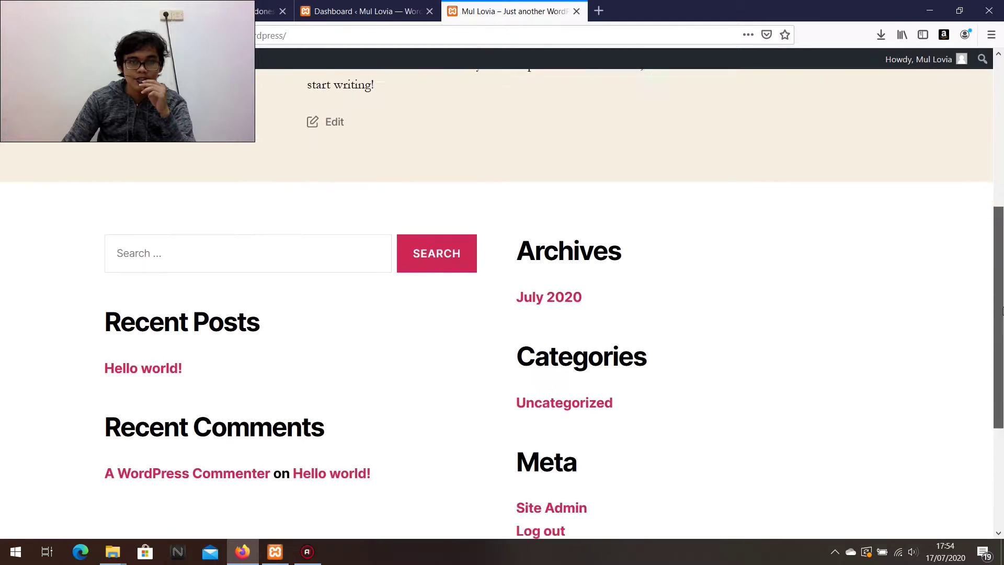
scroll(1002, 193, "up", 7)
left_click(361, 11)
mouse_move(104, 288)
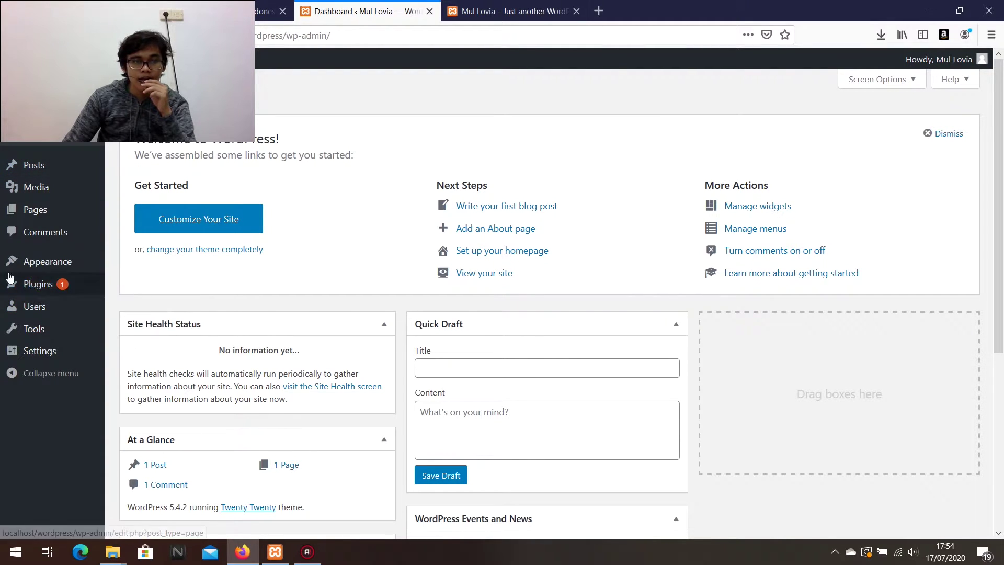
Search Plugins > Add New for 'woocommerce', then open an empty browser tab.
left_click(126, 304)
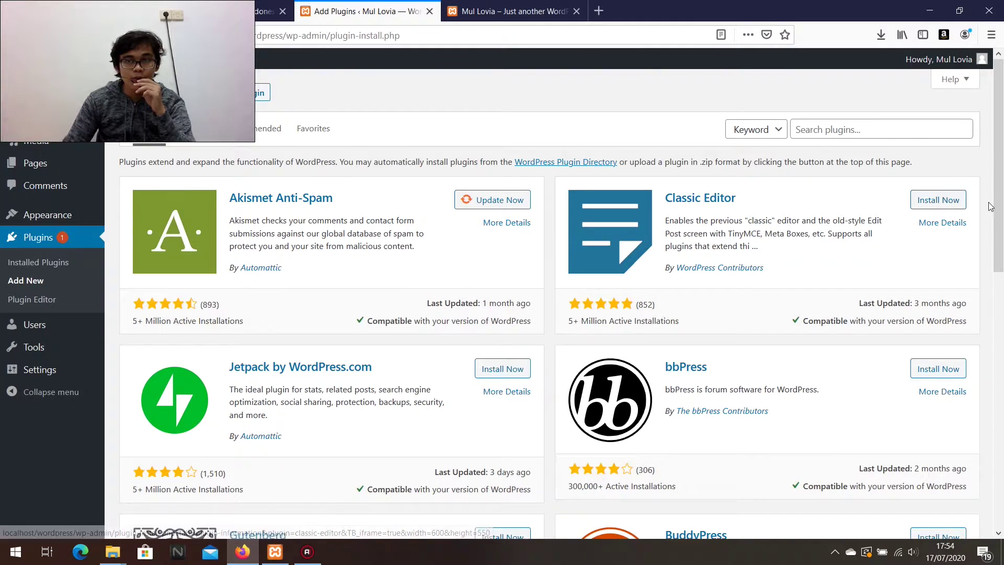
left_click(830, 134)
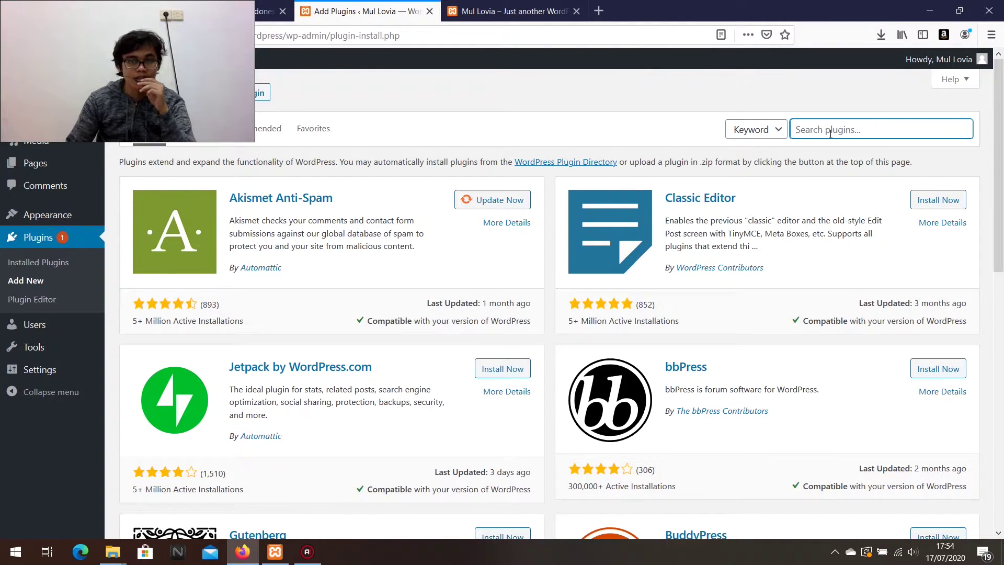
type("wooc")
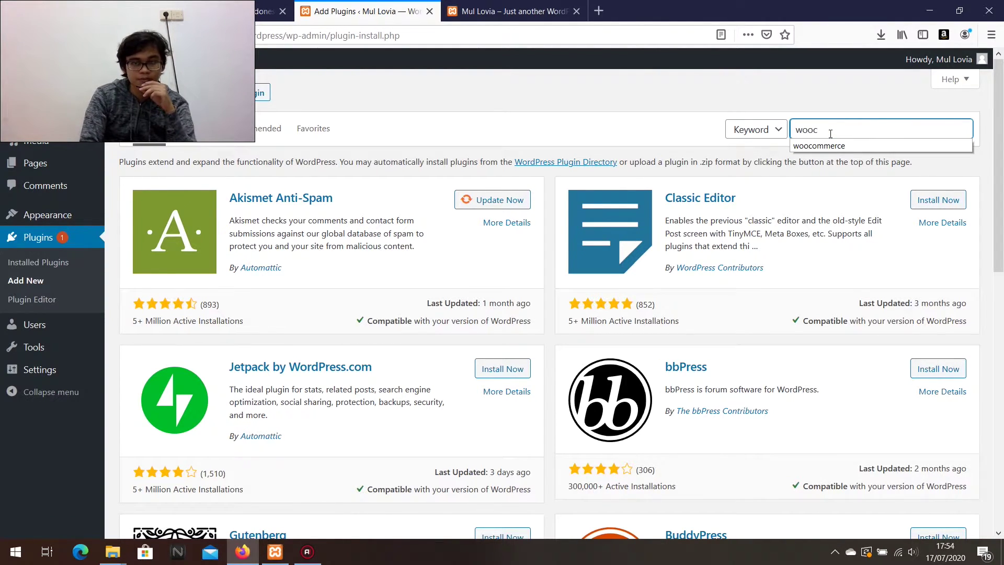
key("Down")
key("Return")
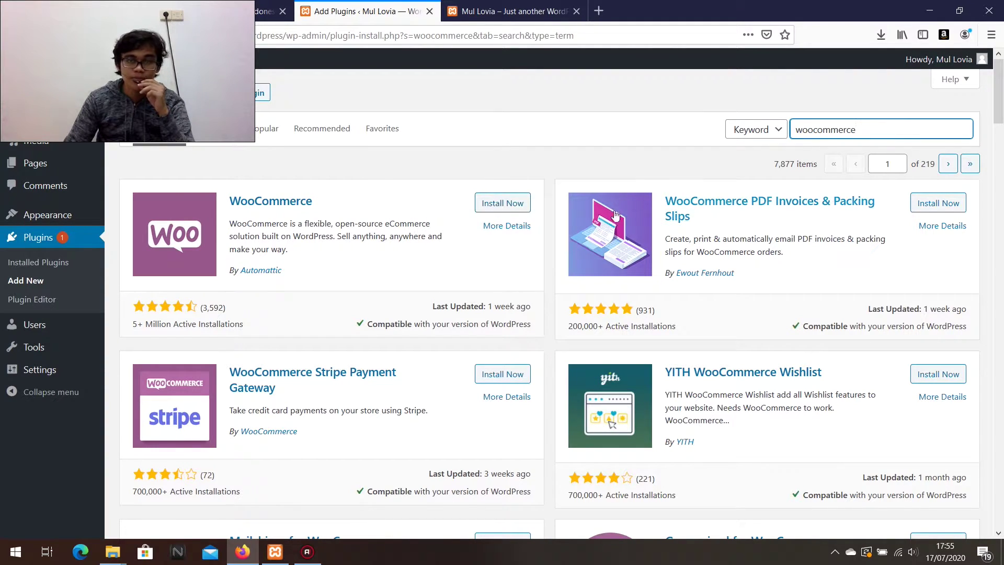
left_click(599, 10)
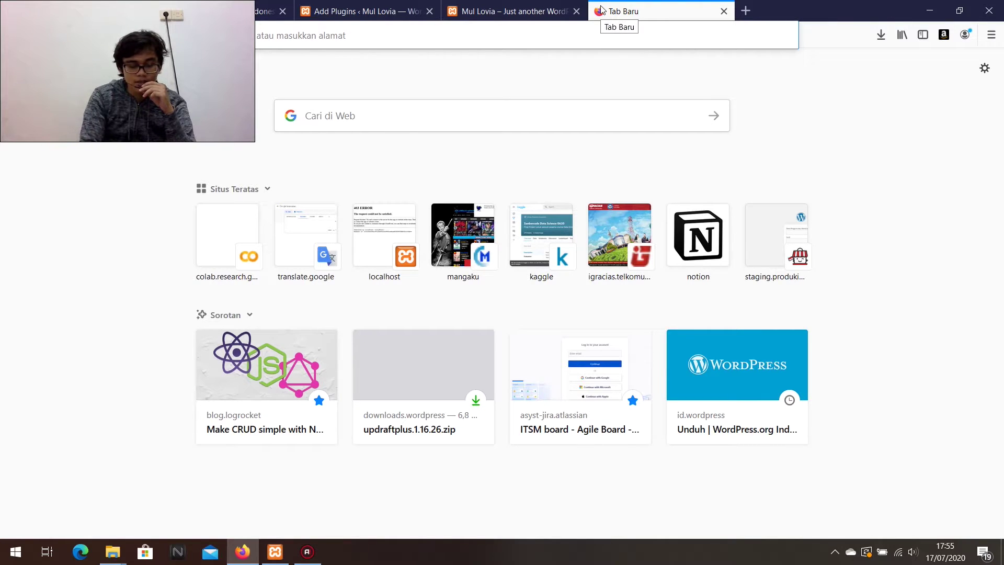
Web-search 'woocommerce plugin', view its WordPress.org page (version 4.3.0), then return to Add Plugins.
type("wooco")
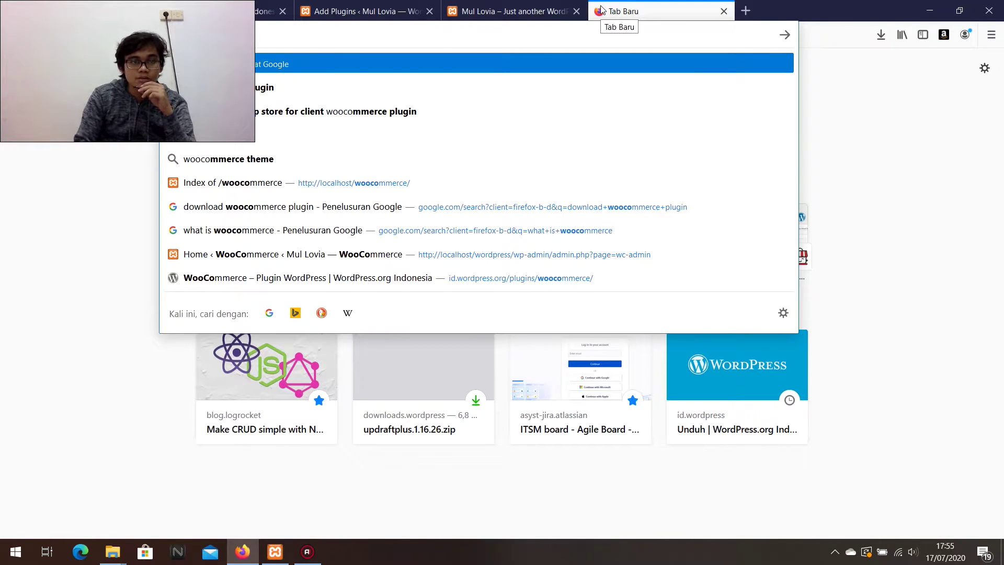
key("Down")
key("Return")
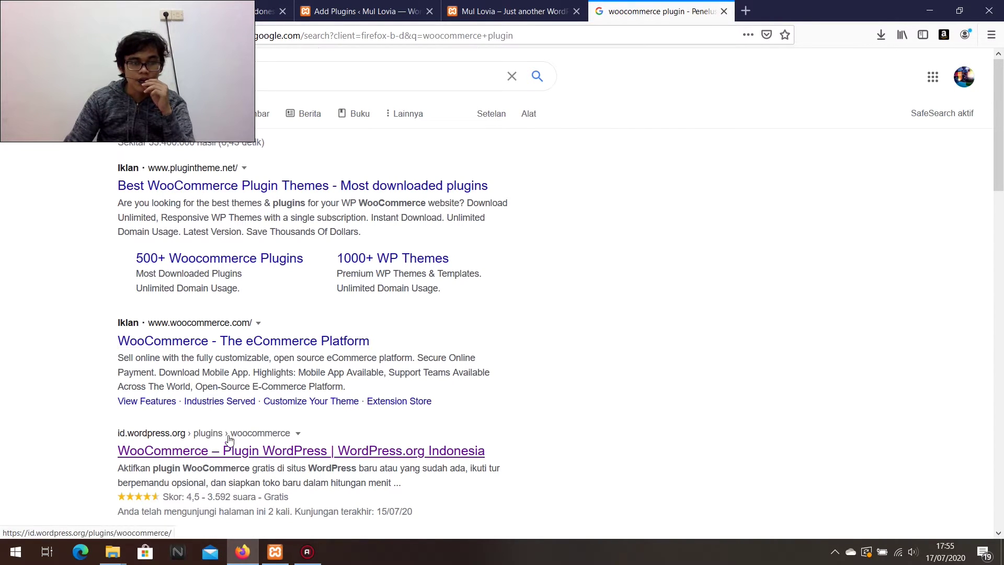
scroll(228, 458, "down", 4)
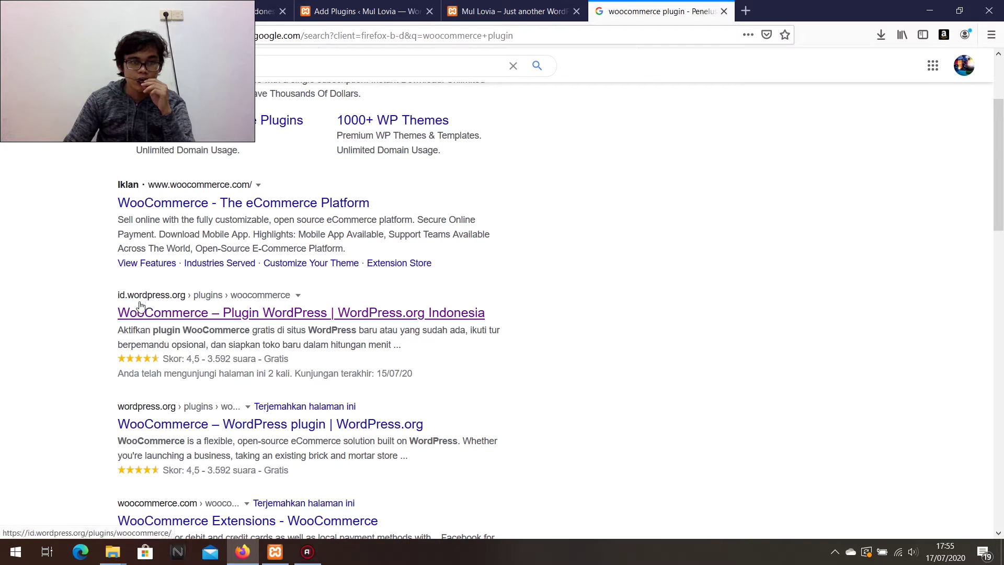
left_click(267, 320)
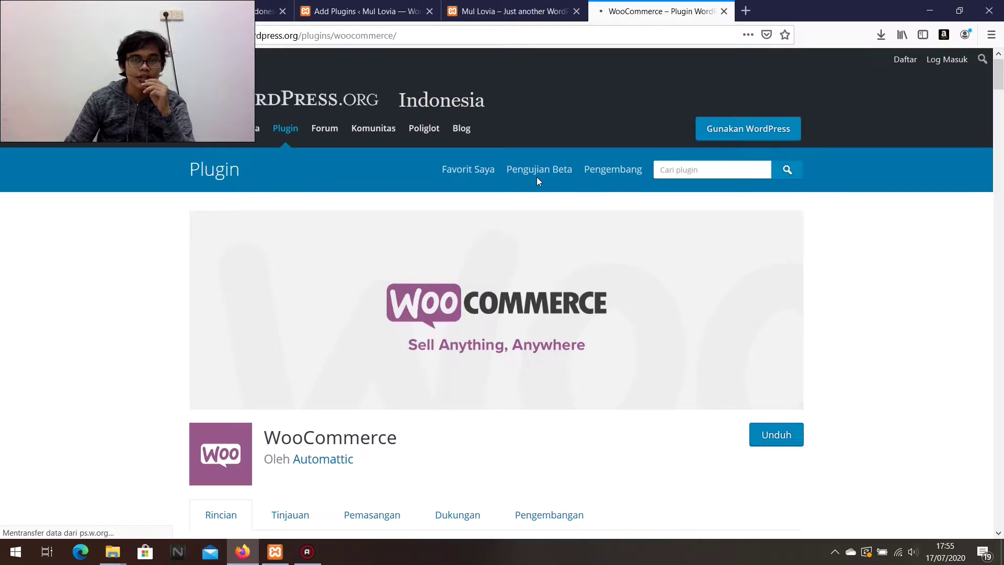
scroll(762, 450, "down", 1)
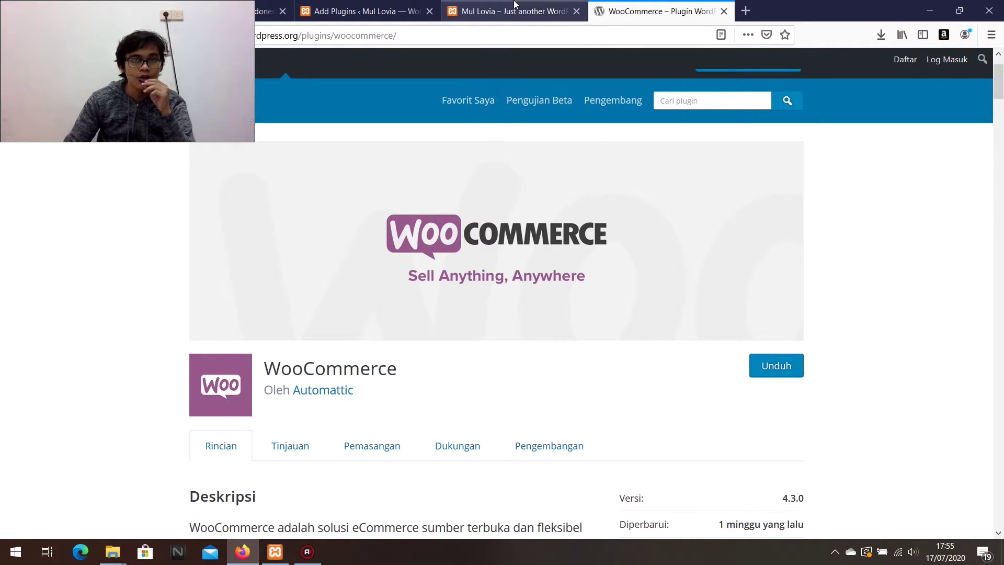
left_click(320, 12)
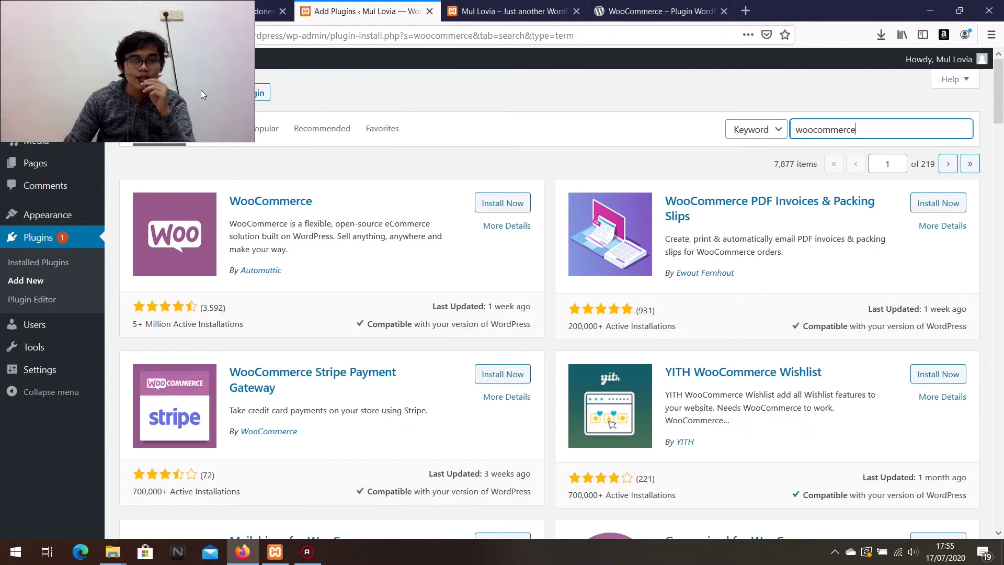
Upload woocommerce.4.3.0.zip from Downloads and install it as a new plugin.
left_click(243, 97)
left_click(445, 210)
scroll(248, 156, "down", 3)
scroll(246, 154, "up", 3)
scroll(230, 180, "down", 1)
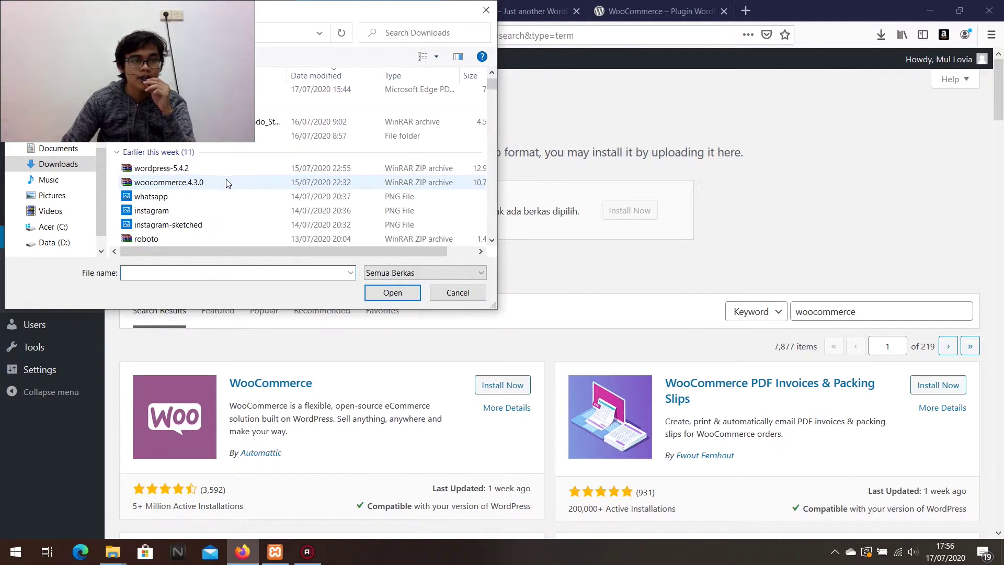
double_click(165, 184)
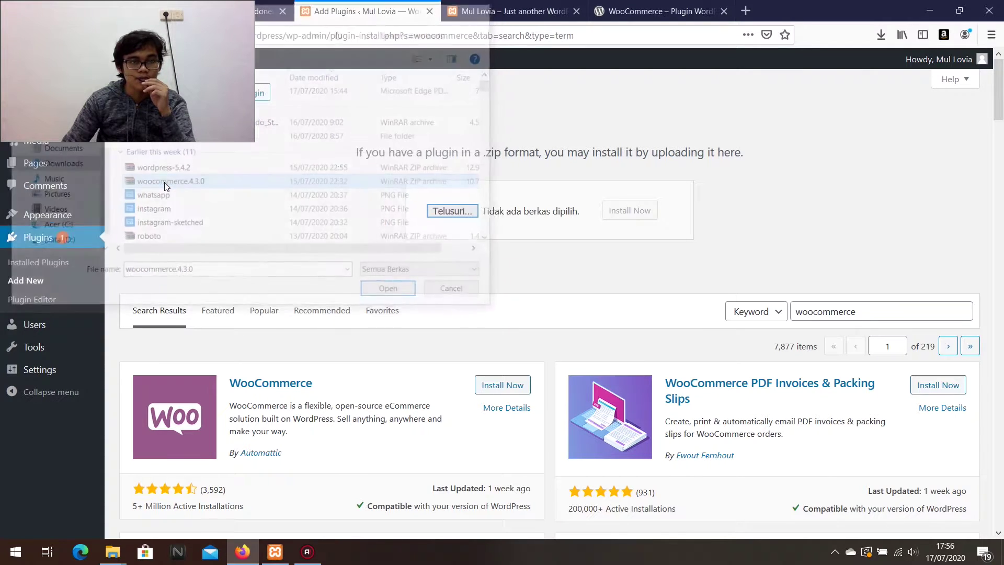
left_click(616, 215)
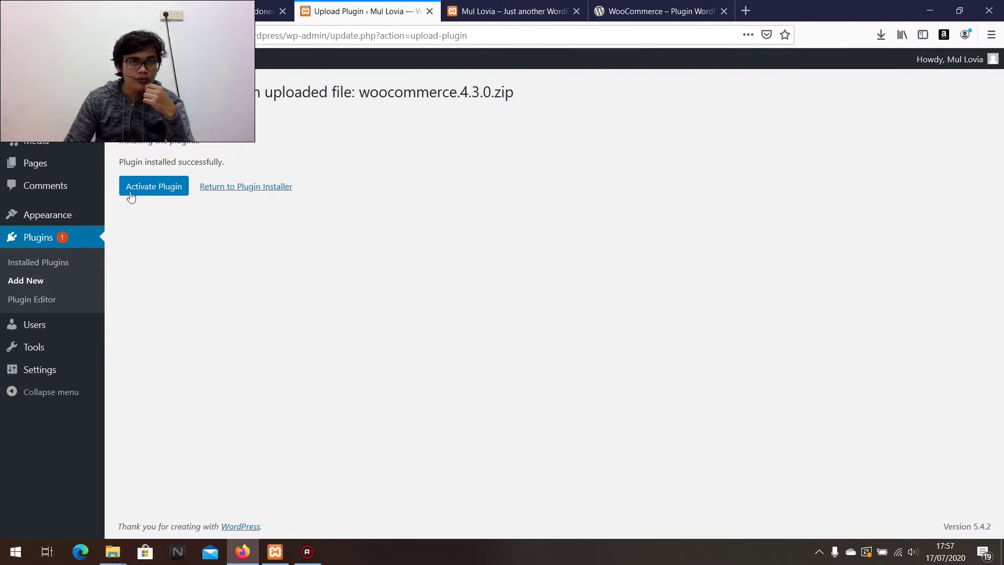
Activate WooCommerce, start its store setup, enter the street address, and pick United States (US) — New York.
left_click(148, 196)
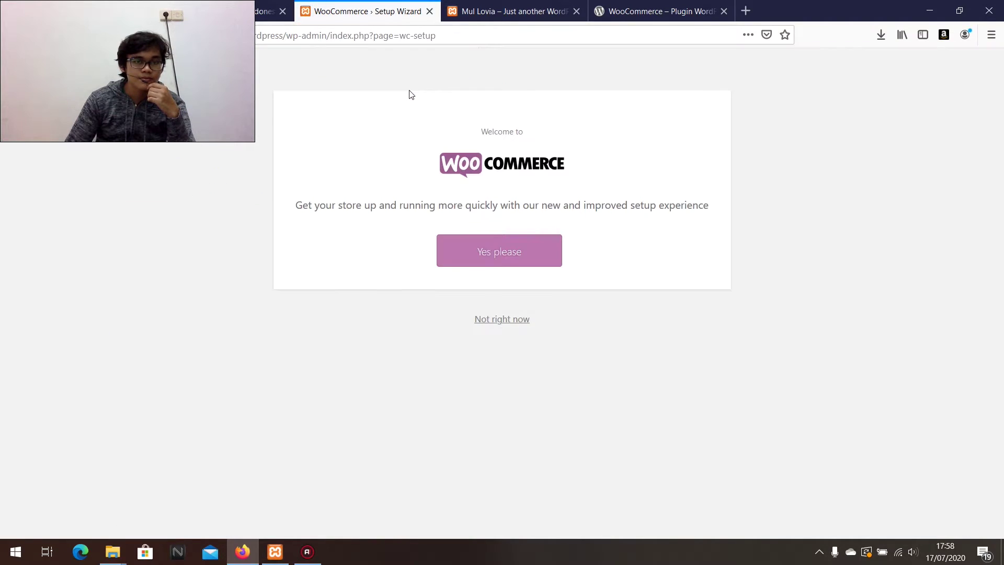
left_click(485, 256)
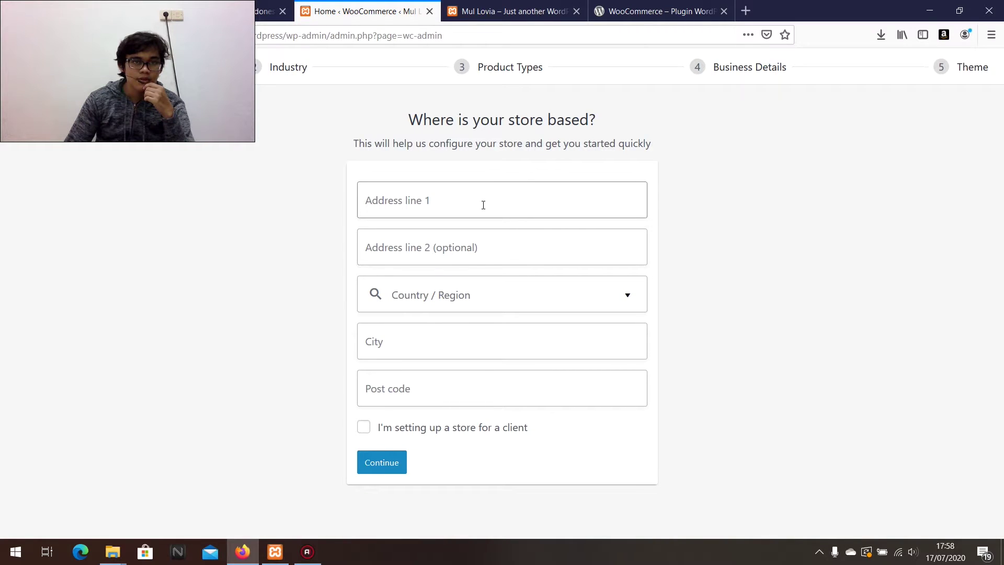
left_click(441, 208)
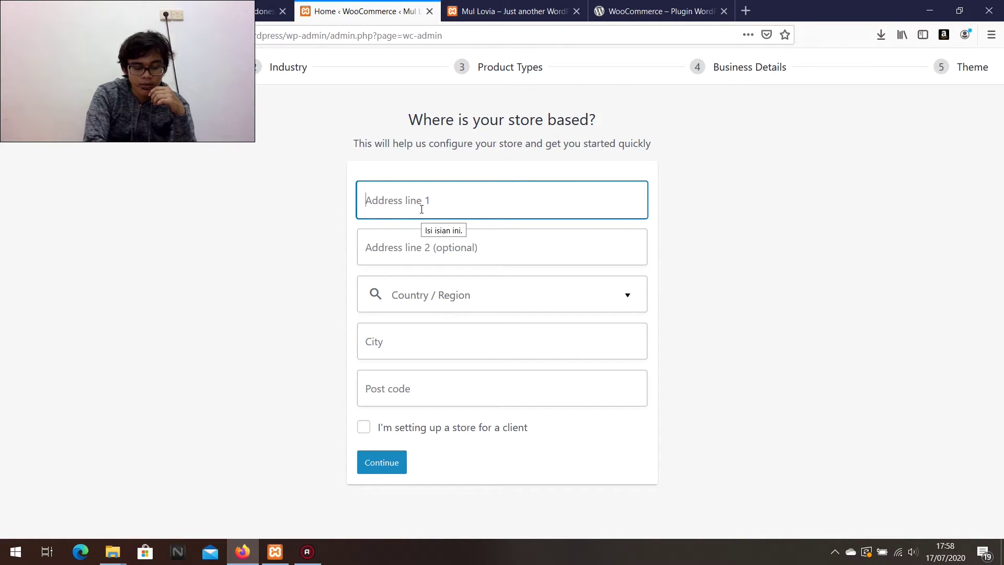
type("New York")
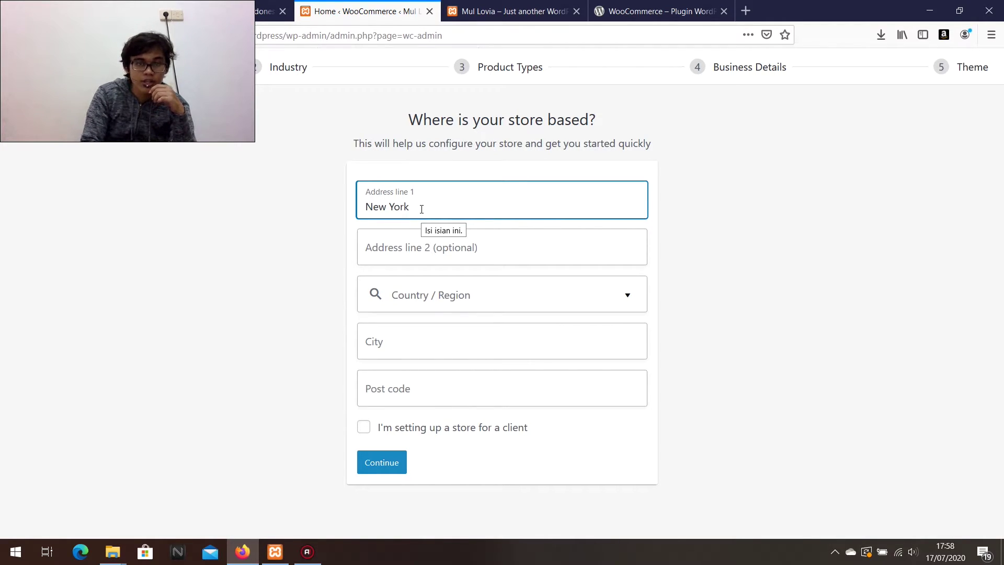
left_click(460, 298)
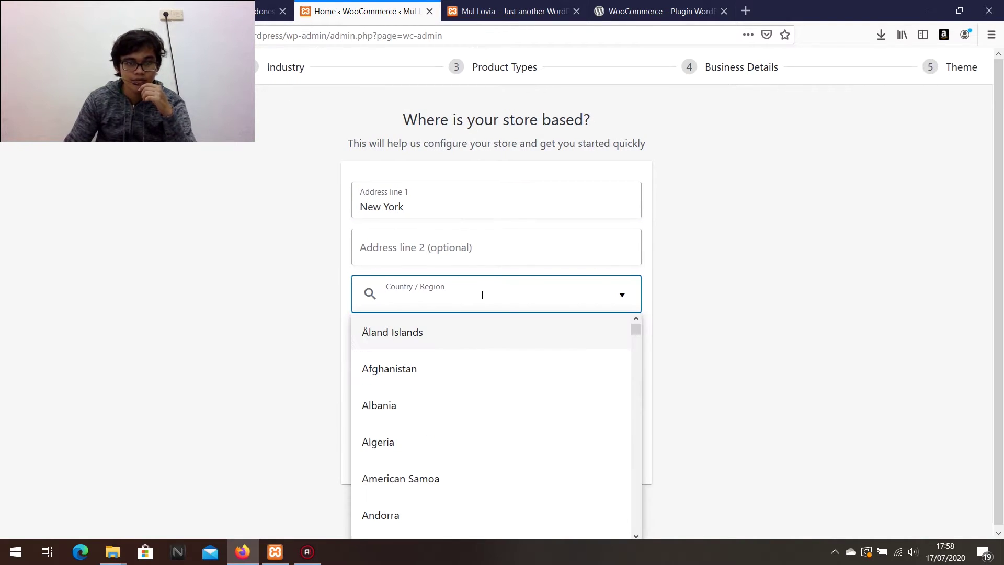
type("new")
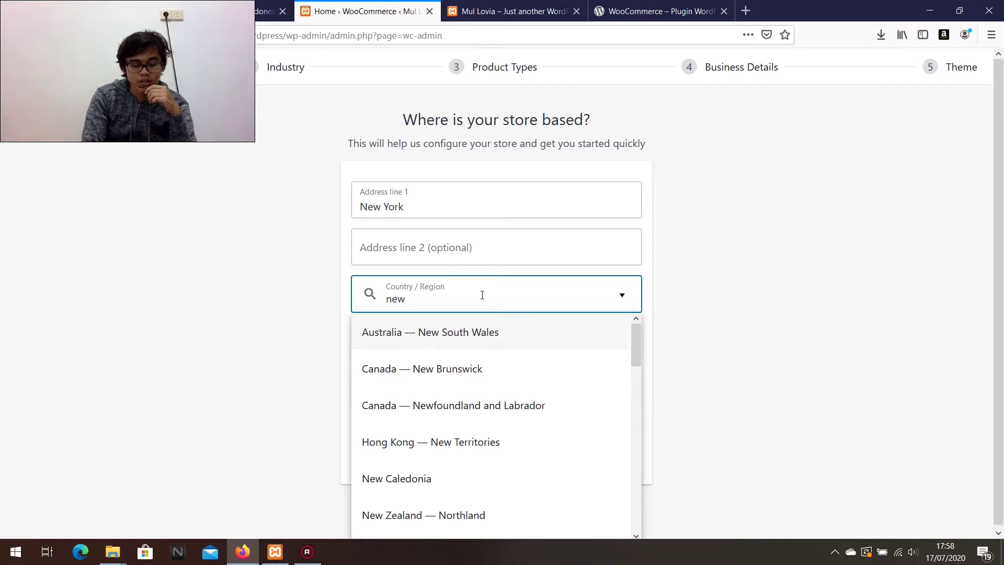
type(" yor")
key("Return")
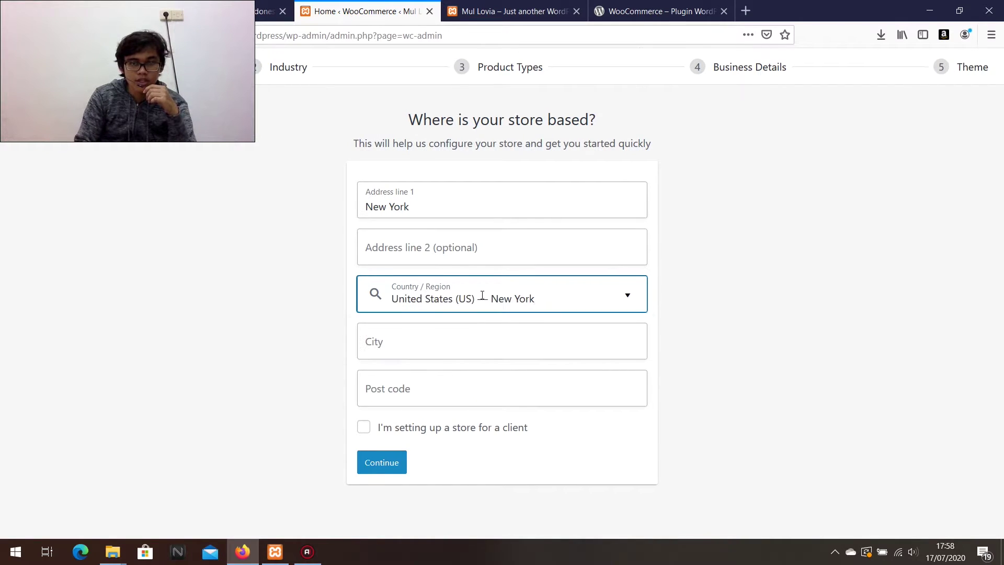
Fill in New York as the city and 10000 as the post code, submit, and decline usage tracking.
left_click(404, 211)
key("ctrl+a")
key("ctrl+c")
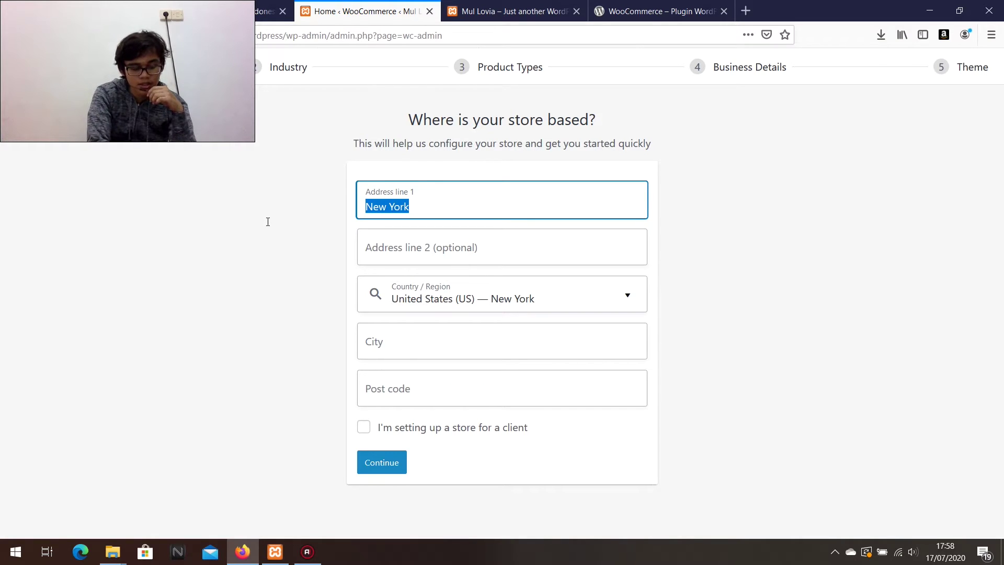
left_click(405, 340)
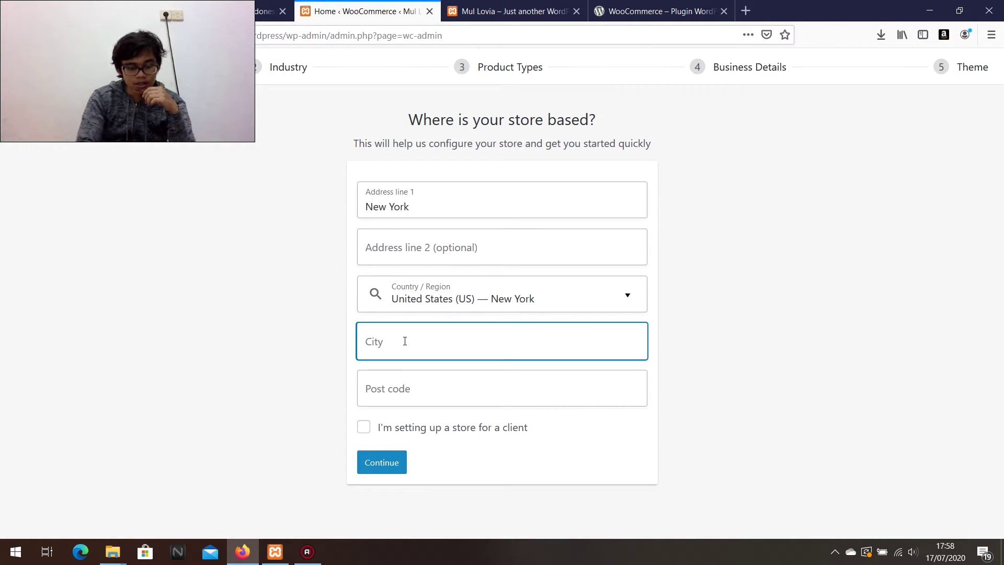
key("ctrl+v")
left_click(411, 386)
type("10000")
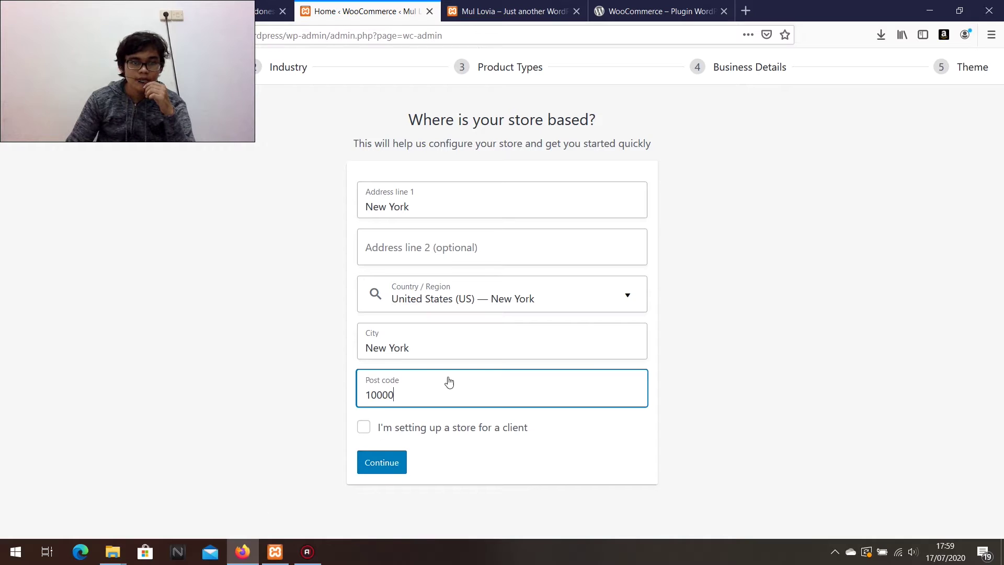
left_click(381, 461)
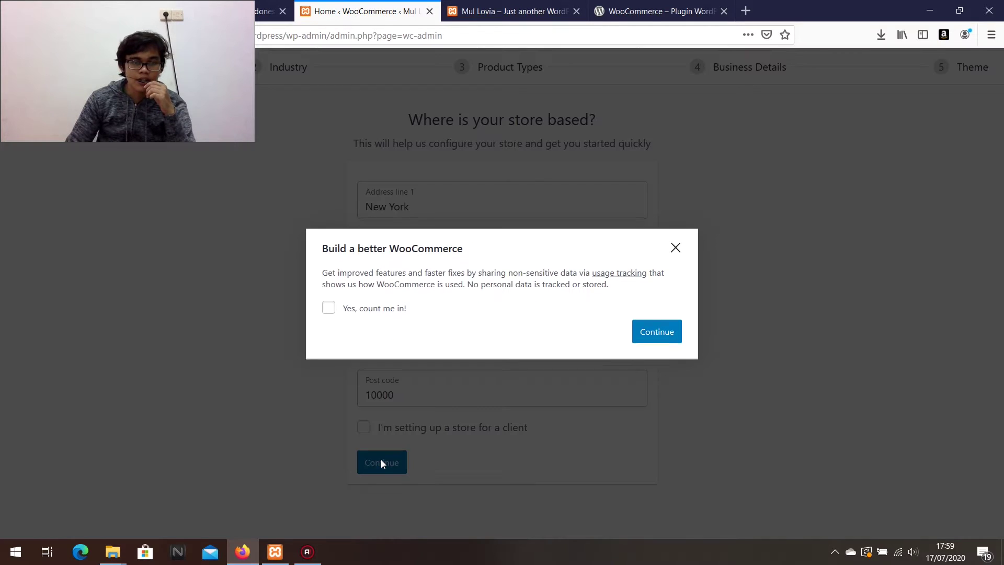
left_click(661, 331)
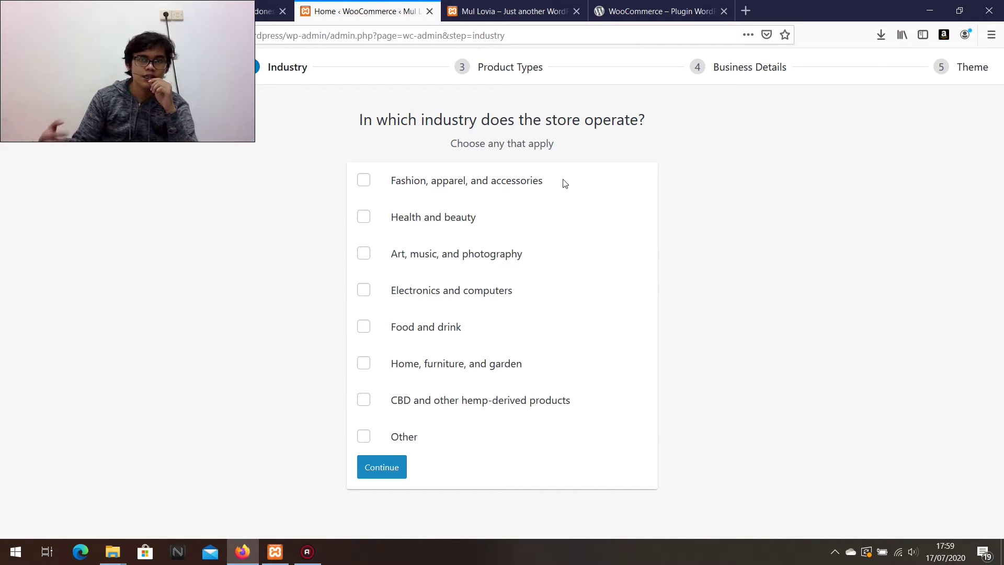
Select Fashion and apparel plus Home, furniture, and garden as the store's industries, then continue.
left_click(429, 184)
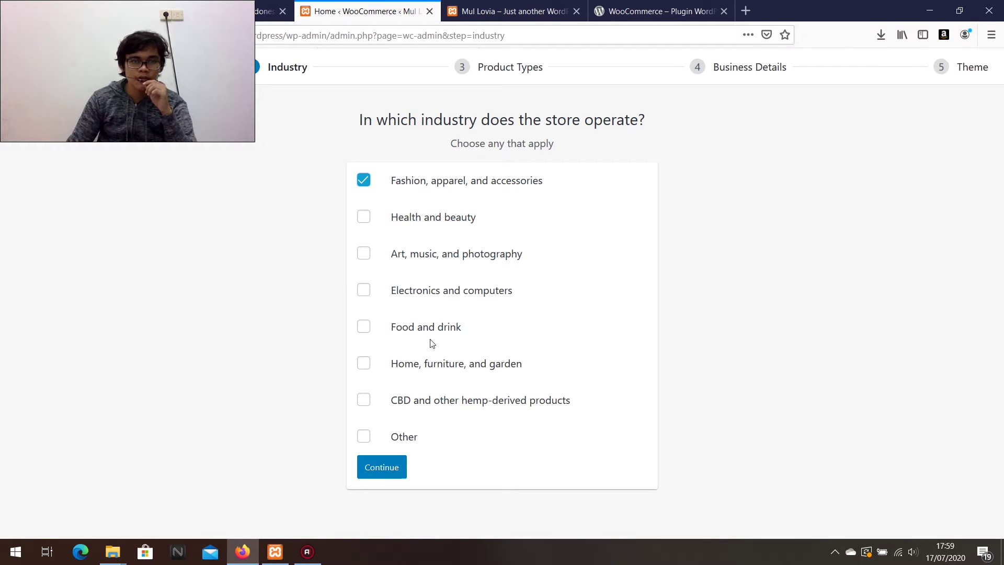
left_click(404, 369)
left_click(393, 469)
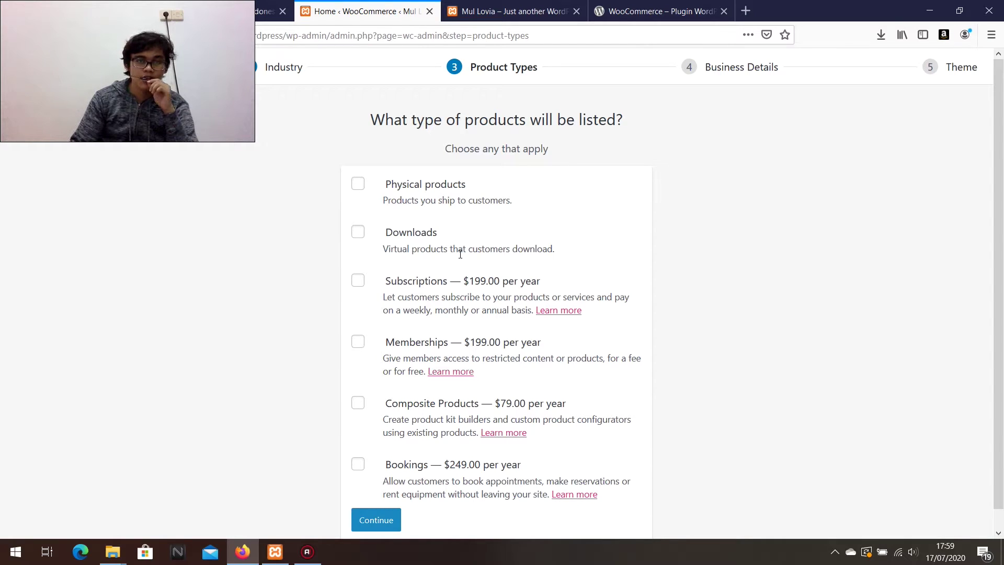
Leave Downloads unticked, tick Physical products as the product type, and continue to Business Details.
left_click(358, 233)
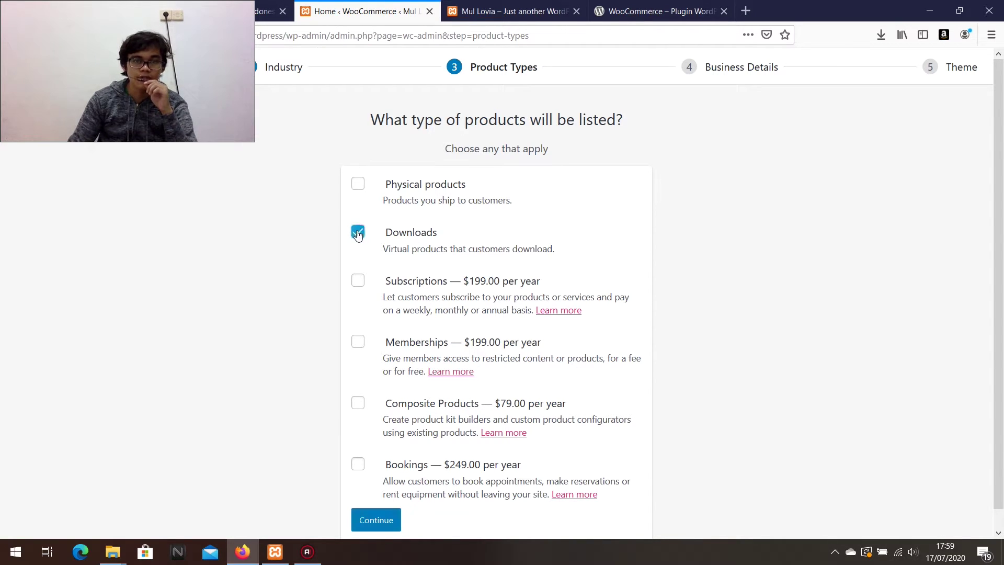
left_click(358, 233)
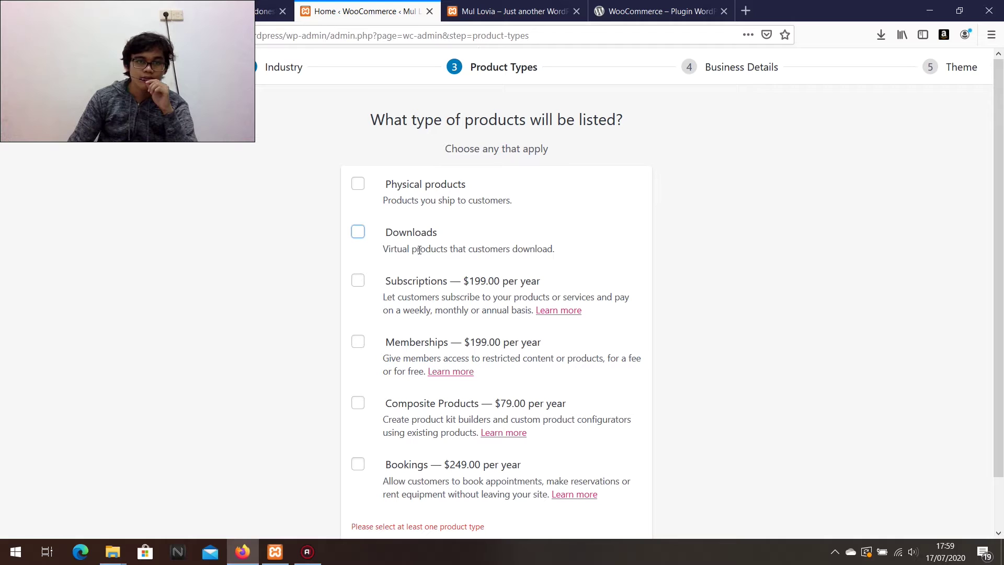
left_click_drag(385, 250, 448, 249)
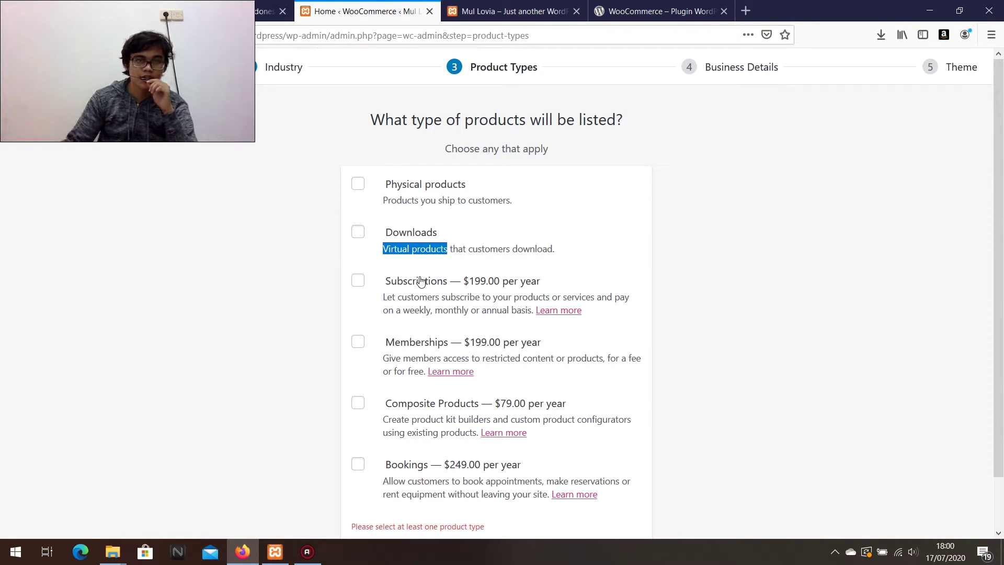
left_click(463, 253)
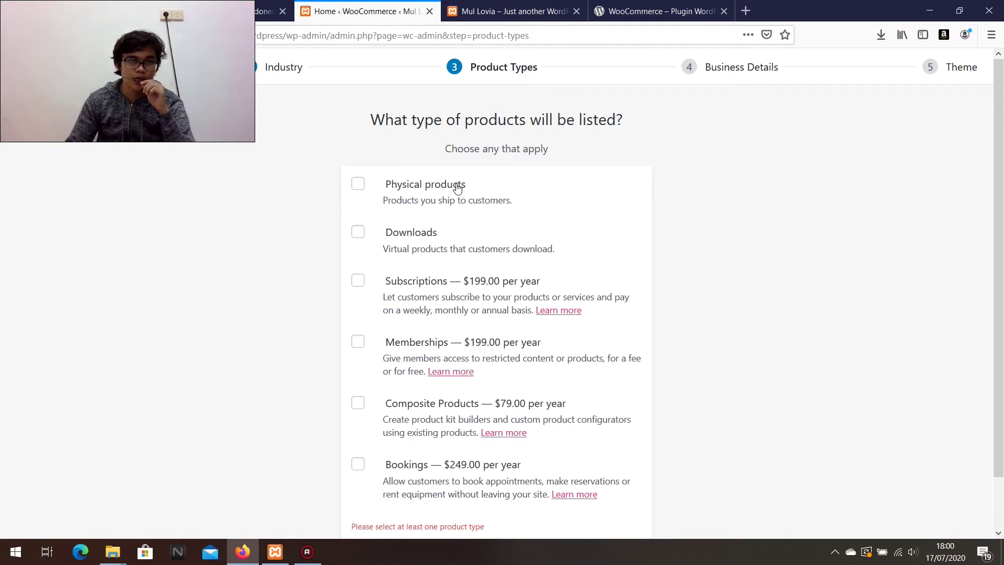
left_click(359, 185)
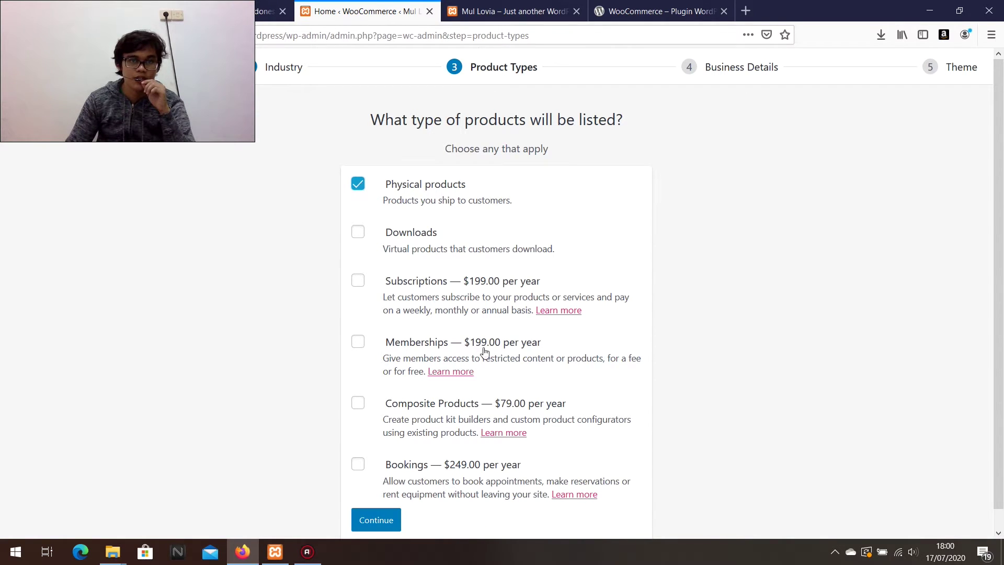
left_click(386, 521)
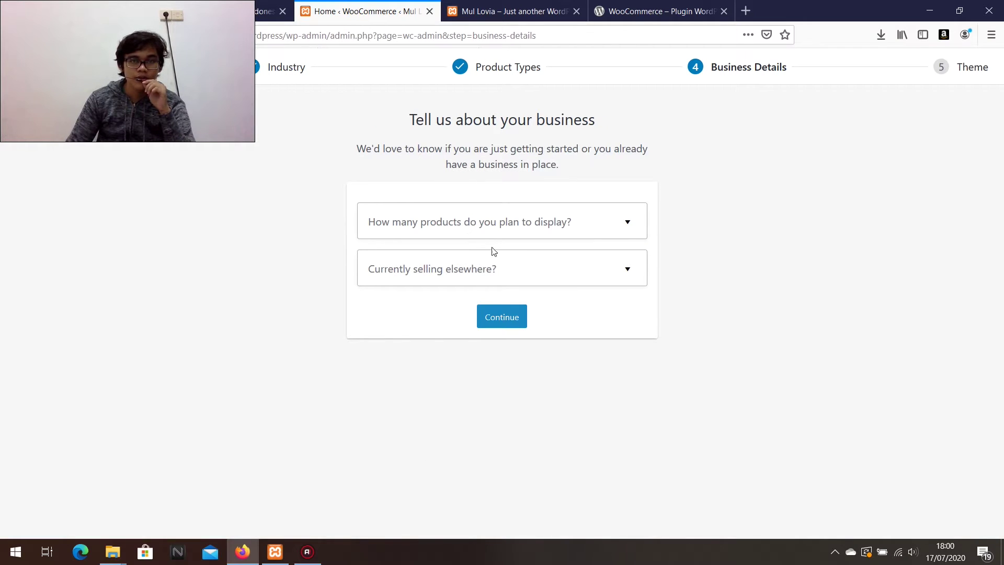
Answer 101 - 1,000 products, in-person physical store sales, and $2,500.00 - $10,000.00 annual revenue, then continue.
left_click(404, 222)
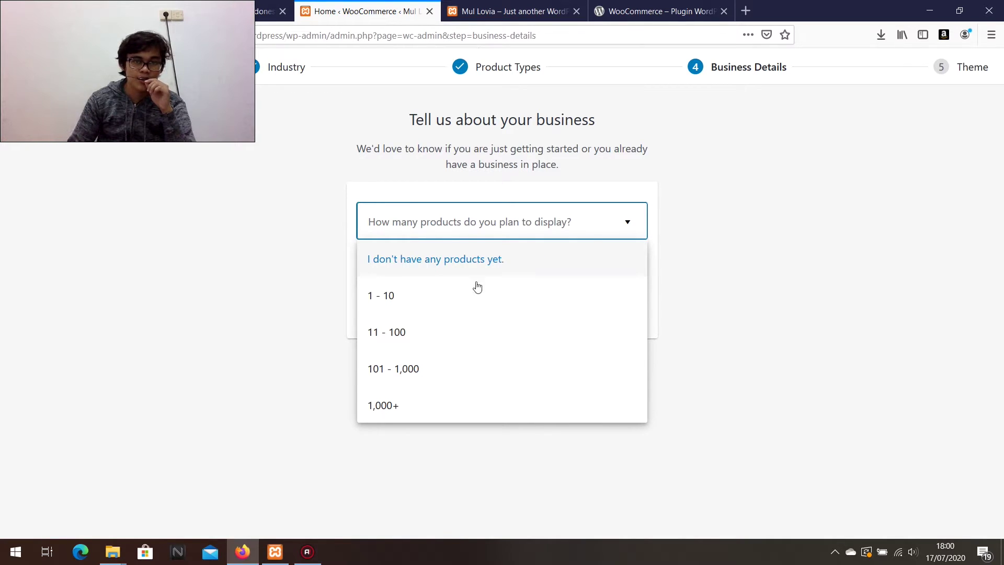
left_click(408, 372)
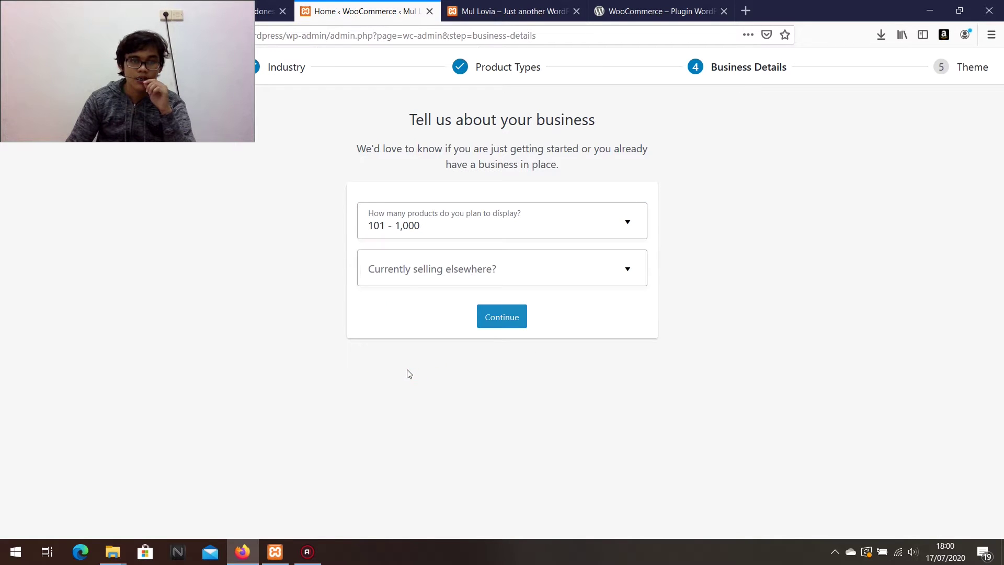
left_click(424, 271)
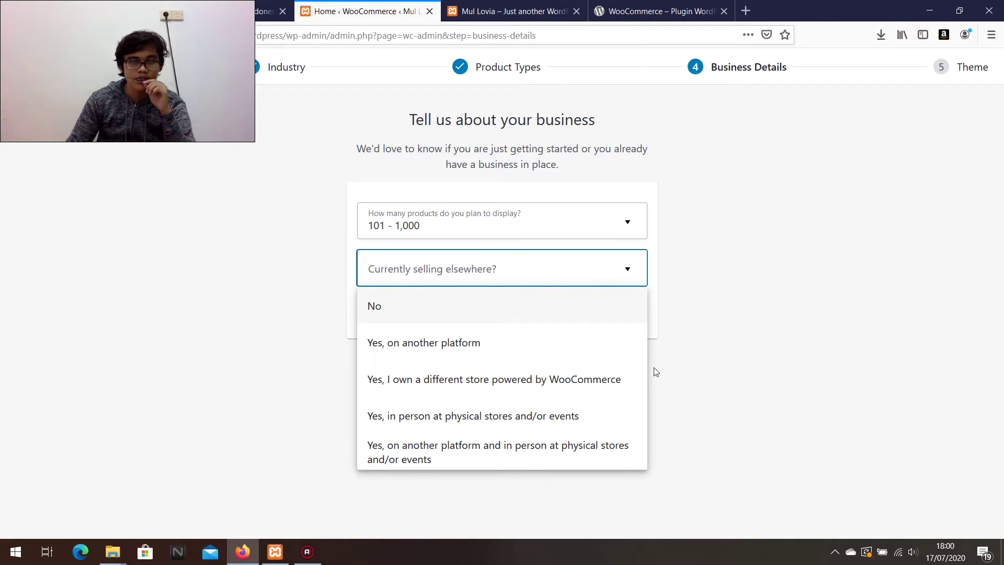
left_click(455, 419)
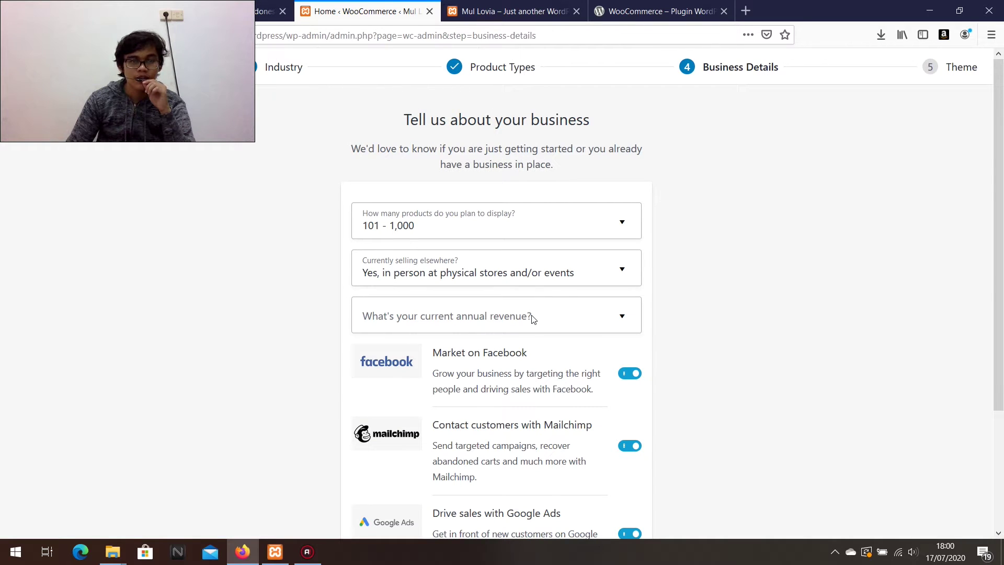
scroll(532, 319, "down", 1)
left_click(517, 253)
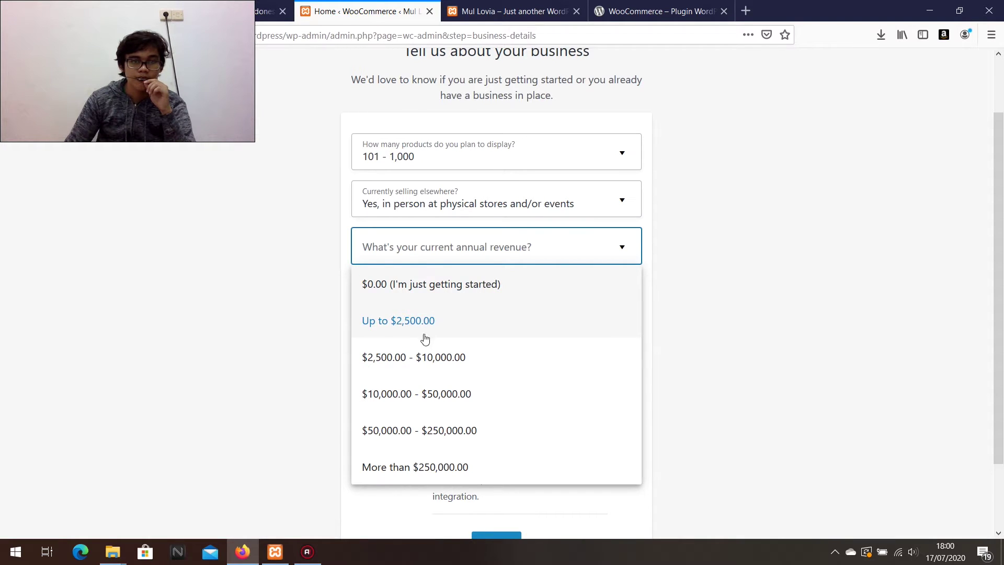
left_click(393, 357)
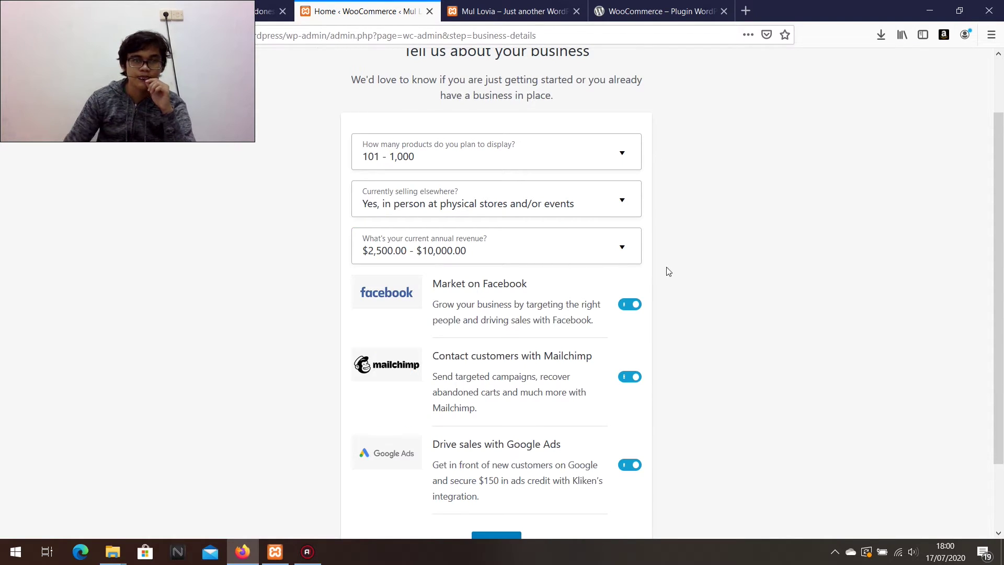
scroll(668, 281, "down", 1)
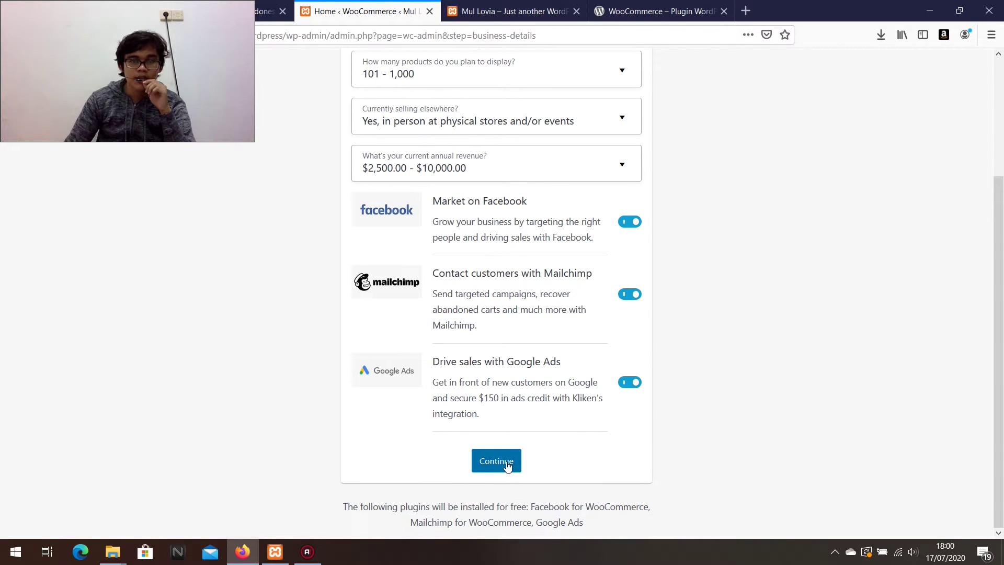
left_click(506, 462)
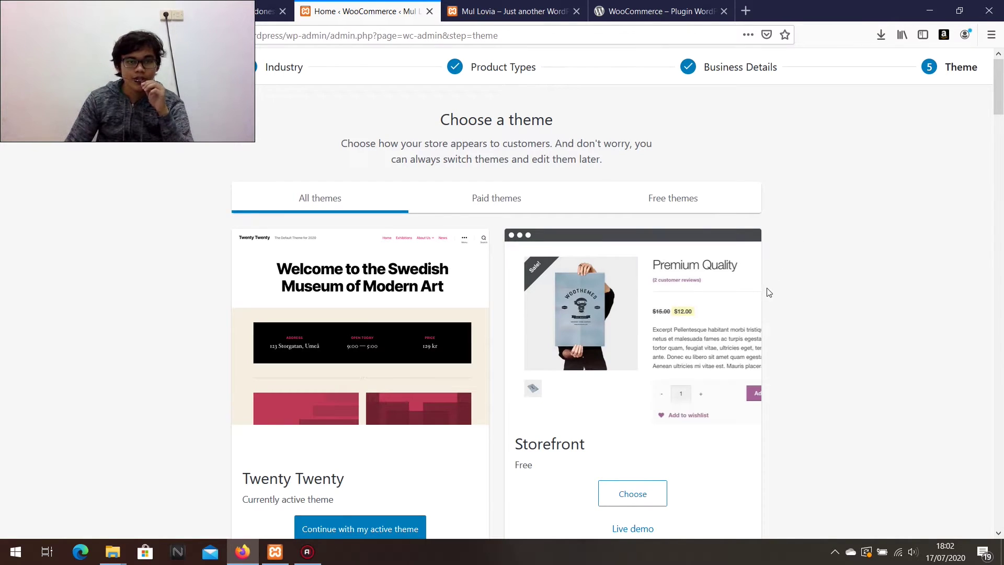
Open the Block Shop theme's live demo and choose Block Shop as the store theme.
scroll(779, 315, "down", 1)
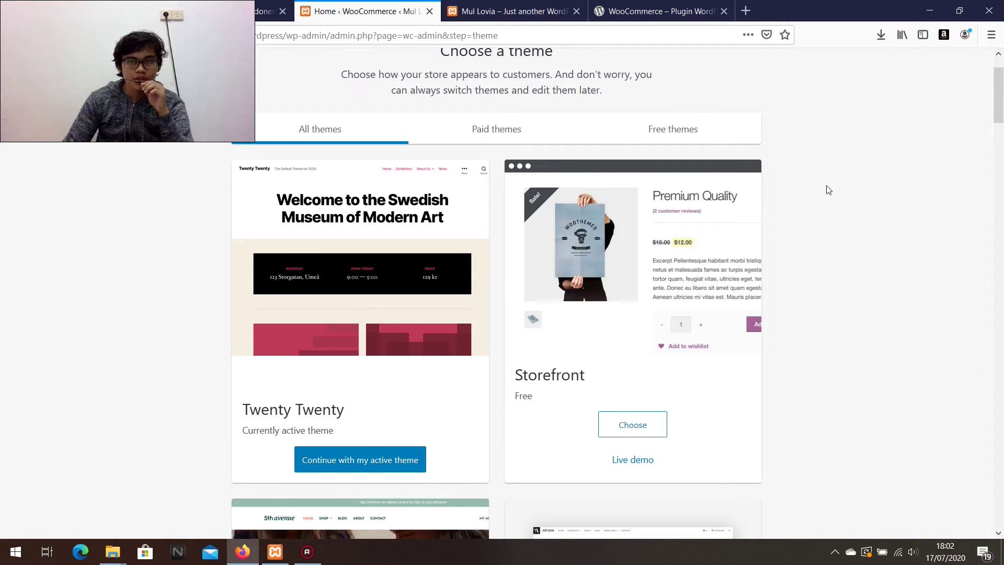
scroll(814, 199, "down", 2)
scroll(814, 199, "down", 3)
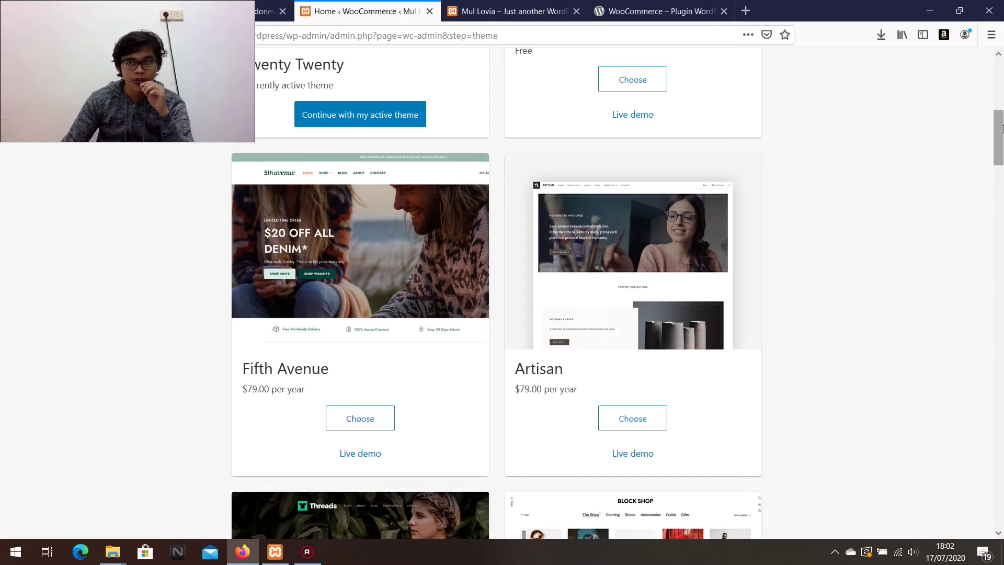
scroll(845, 235, "down", 7)
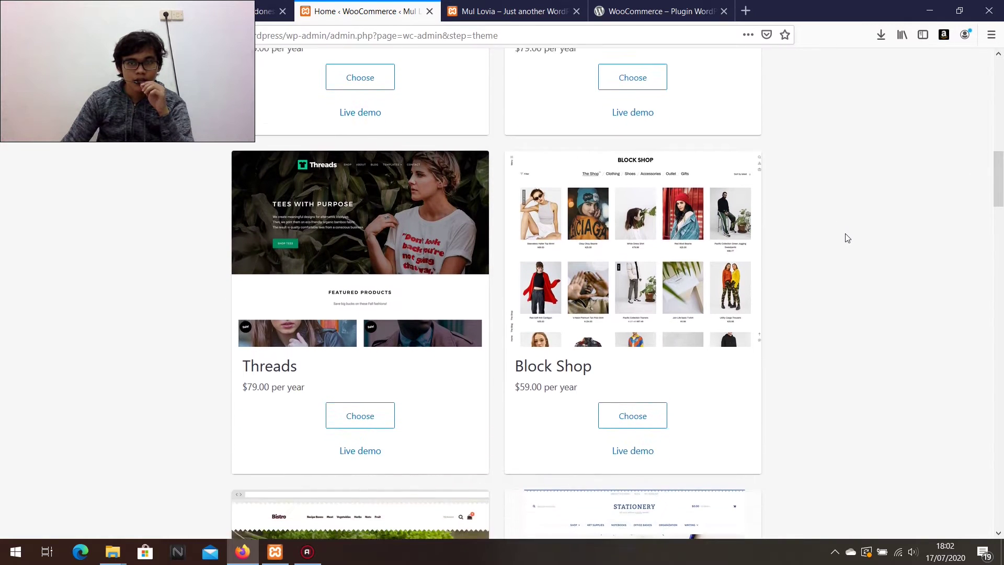
scroll(848, 237, "up", 1)
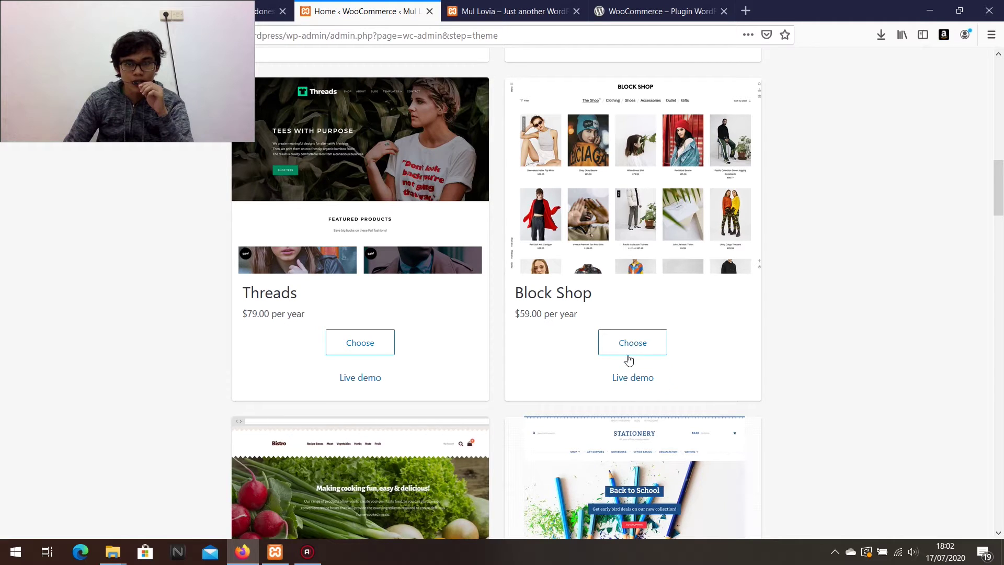
right_click(631, 376)
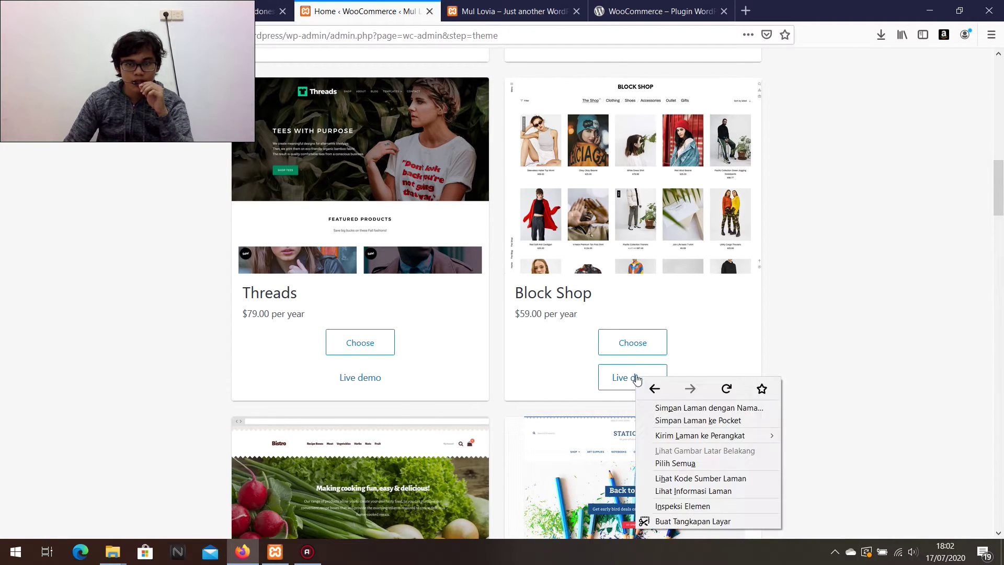
left_click(624, 377)
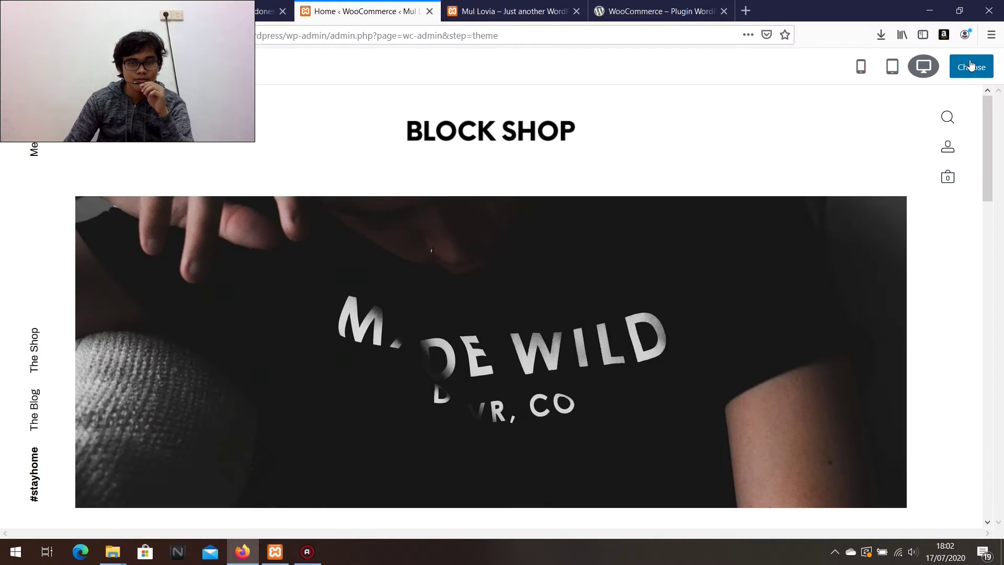
scroll(752, 244, "down", 15)
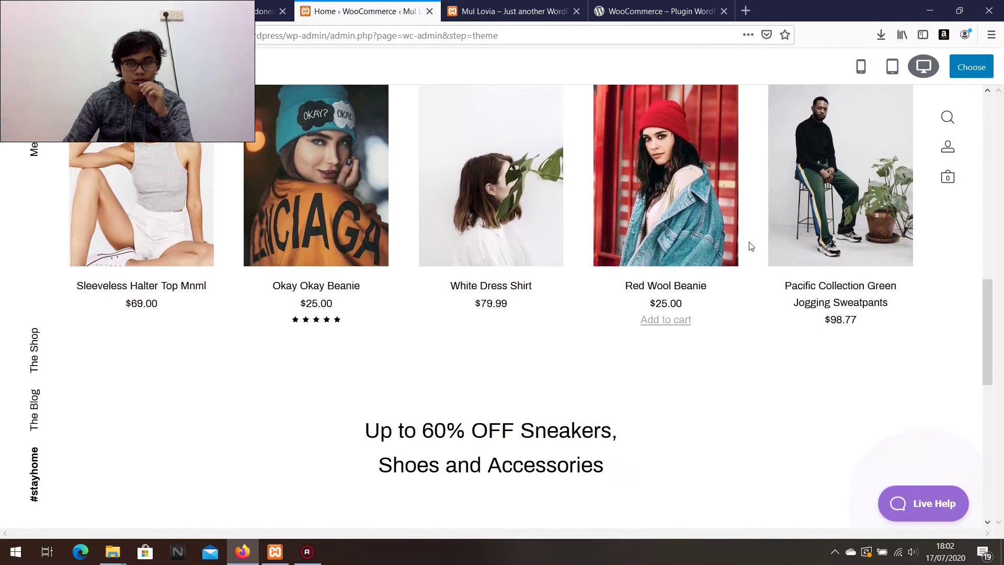
scroll(751, 246, "up", 10)
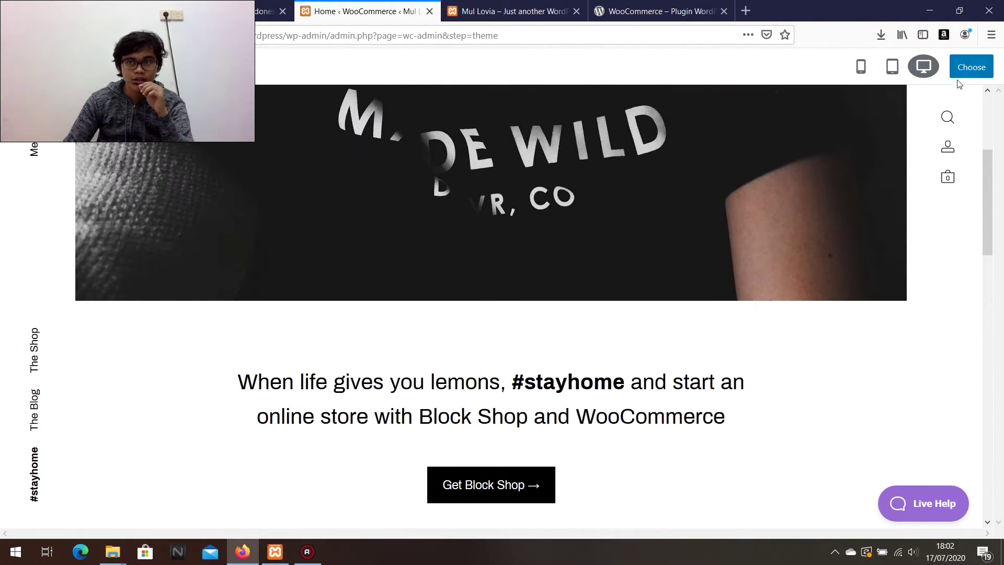
left_click(972, 69)
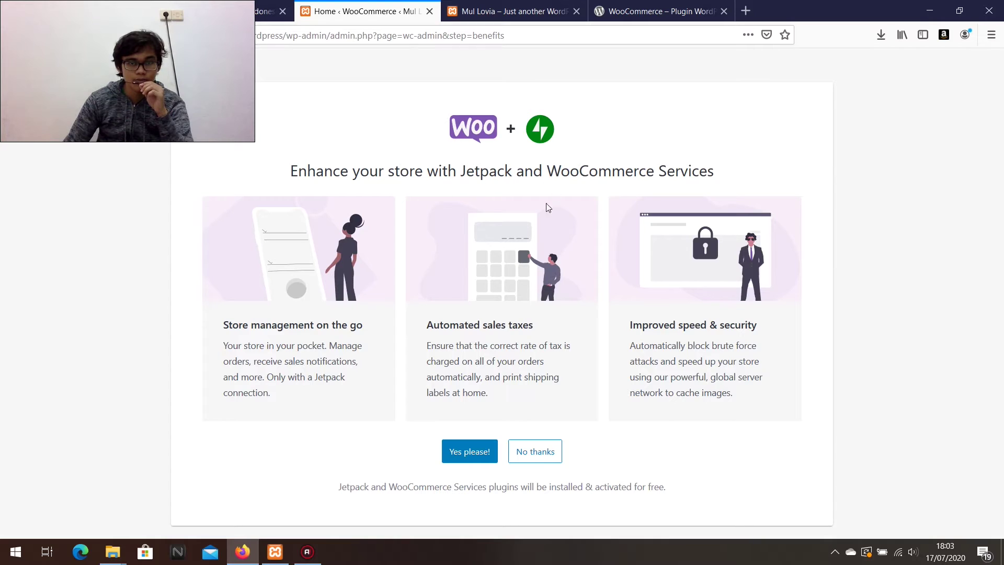
Decline Jetpack and WooCommerce Services, dismiss the almost-there message, and start the Add my products task.
left_click(533, 454)
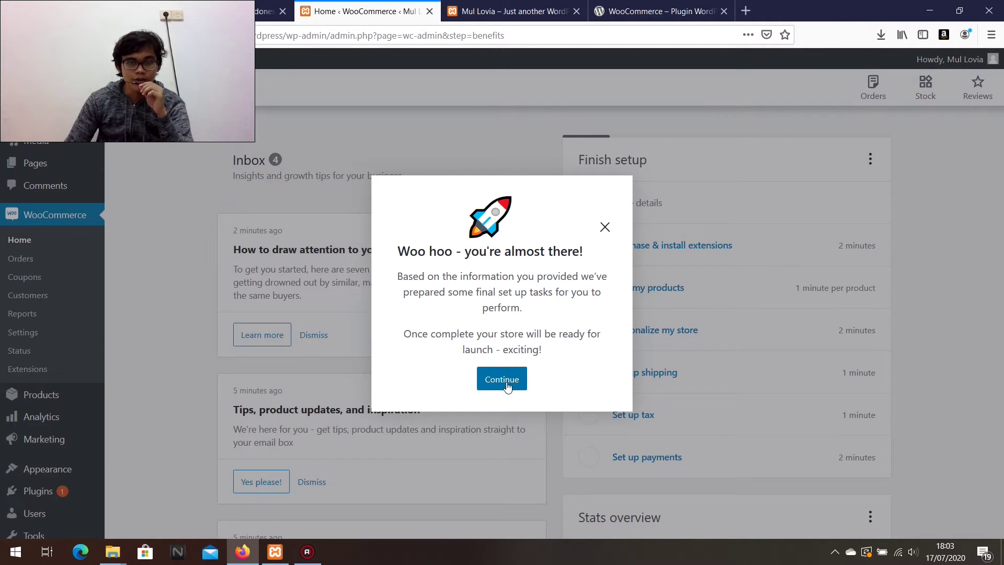
left_click(506, 385)
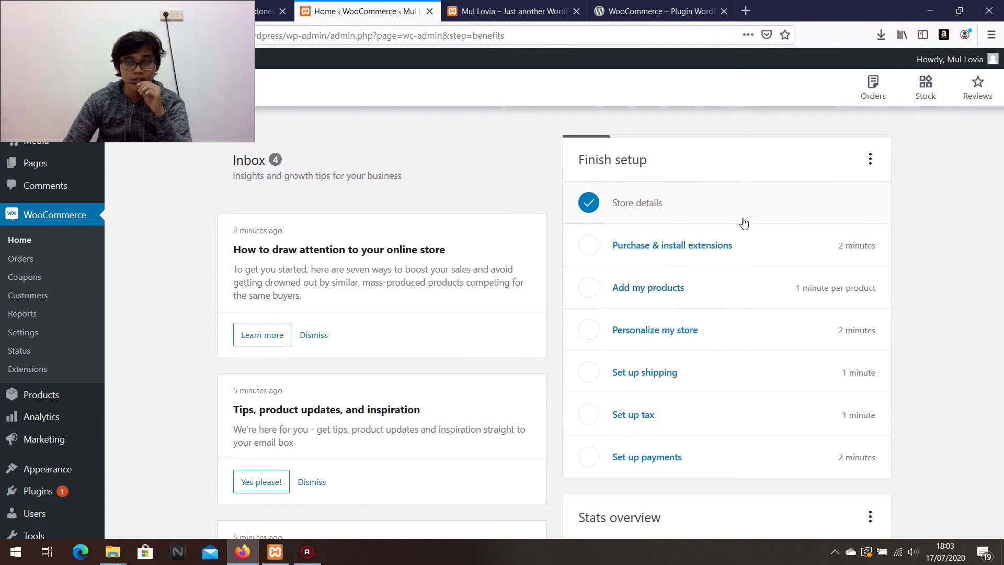
left_click(657, 290)
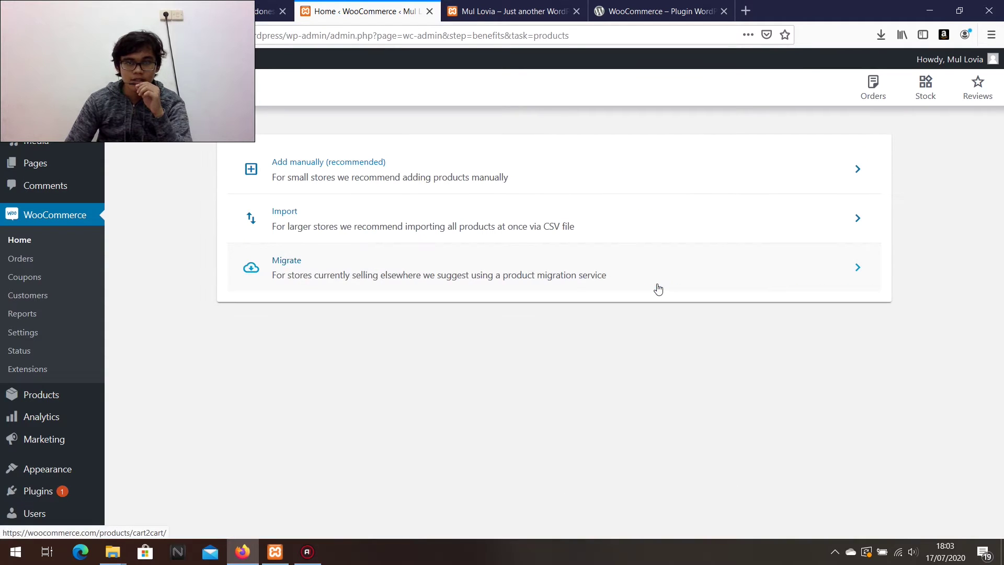
Add a product manually titled 'Special Bag' with the description 'This is a special bag'.
left_click(341, 179)
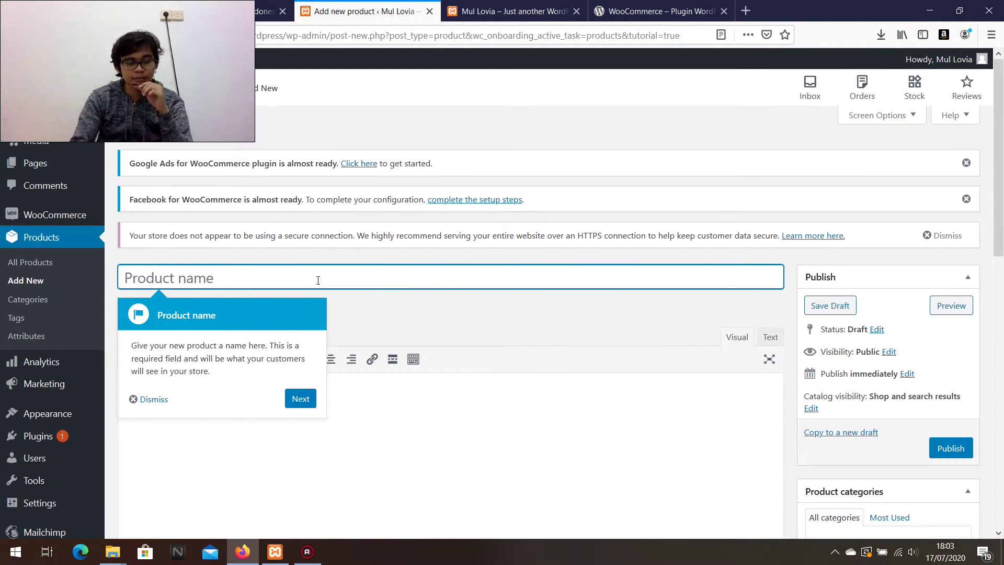
type("Spe")
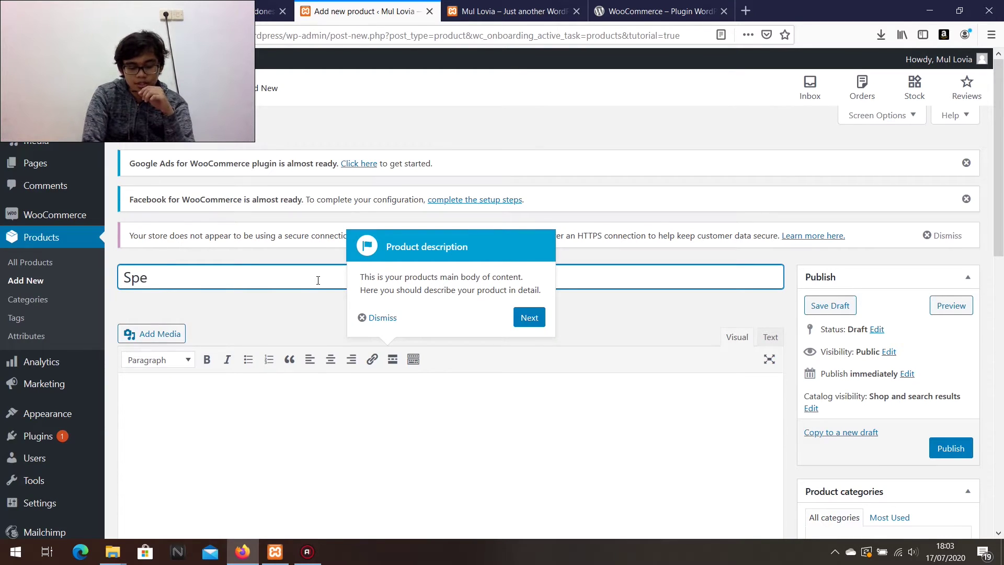
type("cial Bag")
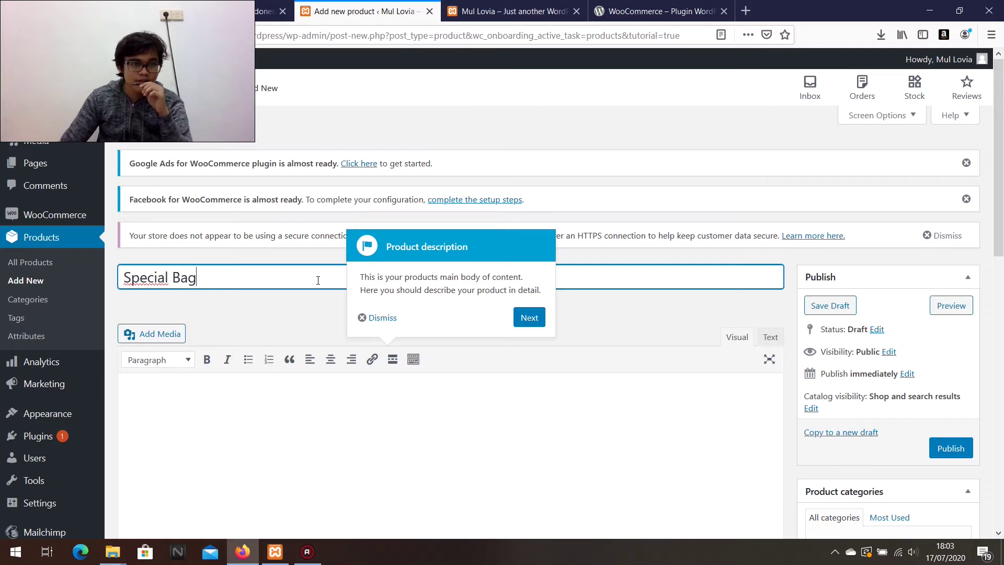
scroll(316, 282, "down", 4)
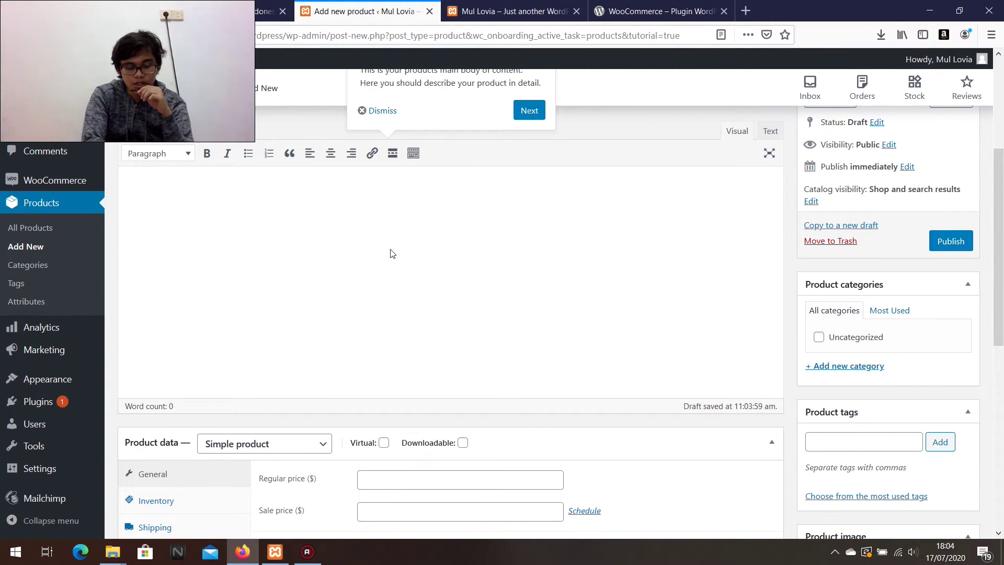
type("This is a s")
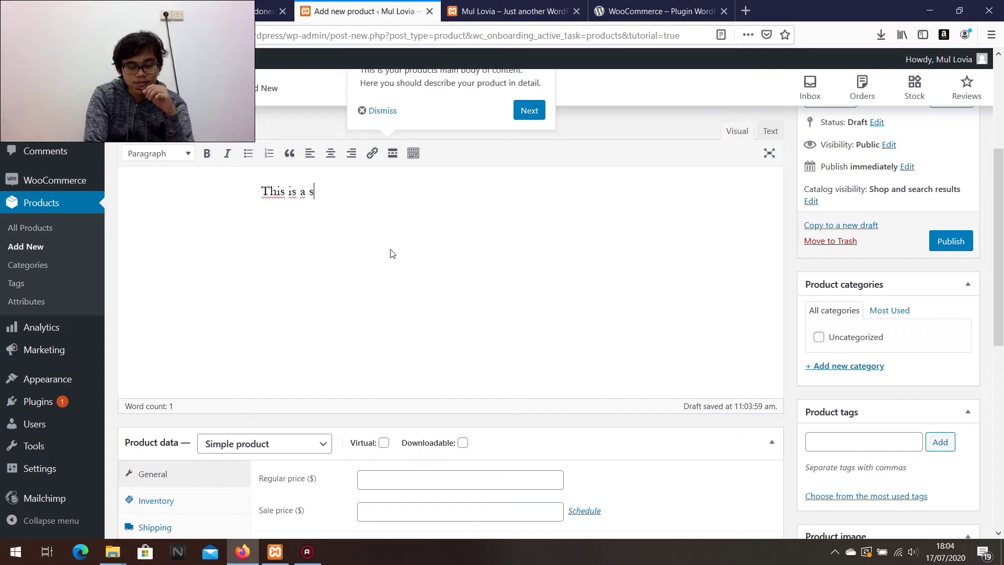
type("pecial bag")
scroll(393, 251, "down", 4)
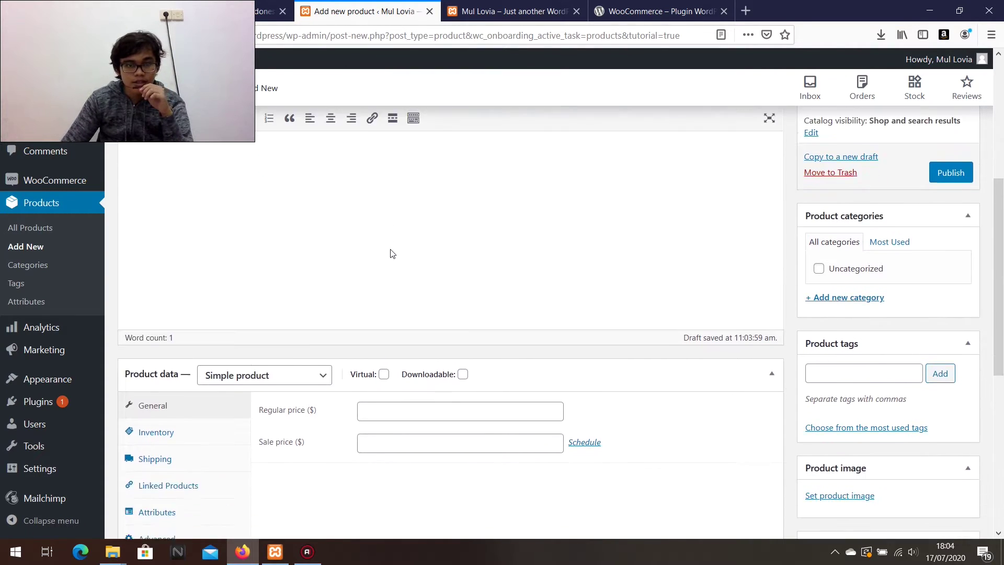
Set the product's regular price to 100 and its sale price to 80.
left_click(385, 272)
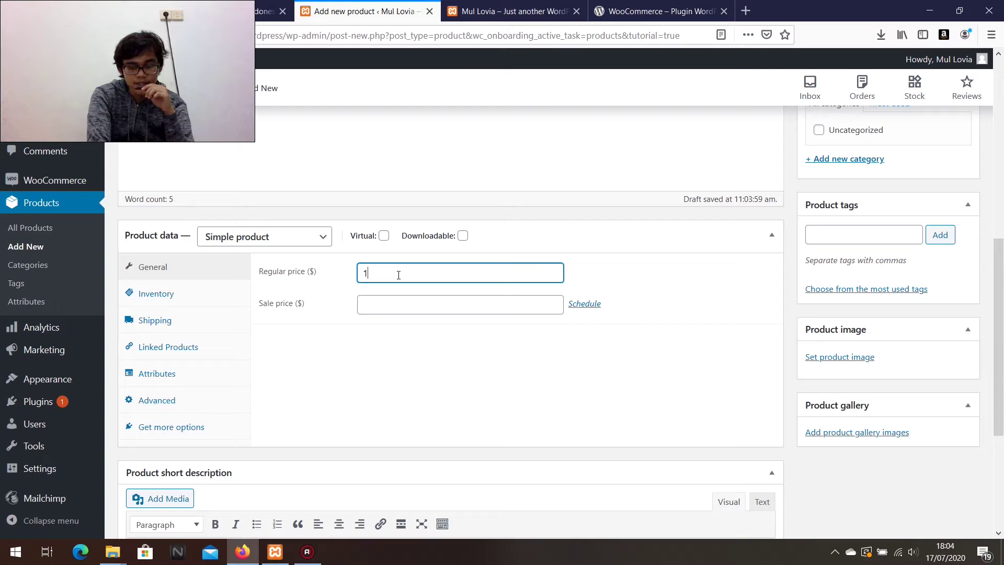
type("1")
left_click(634, 263)
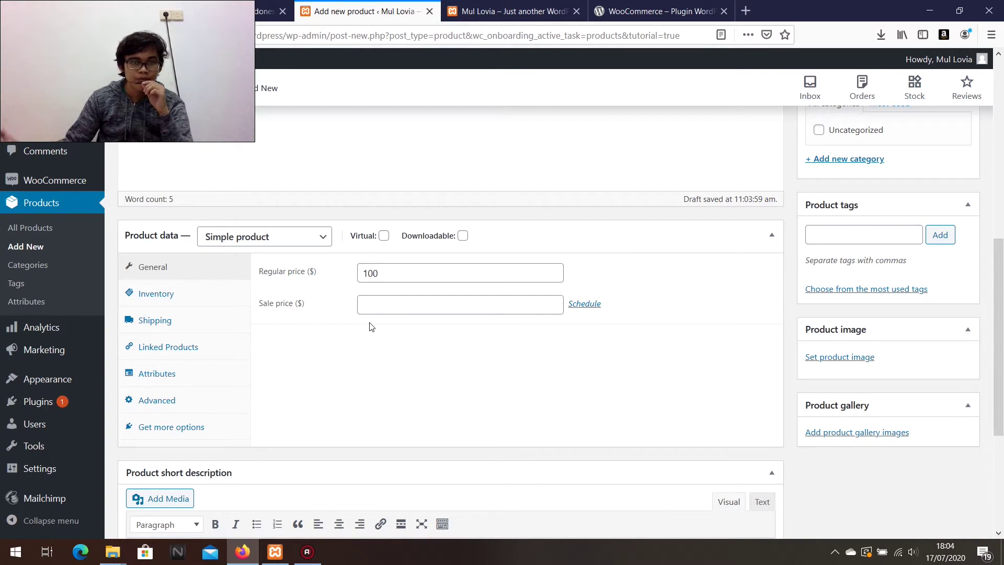
left_click(384, 305)
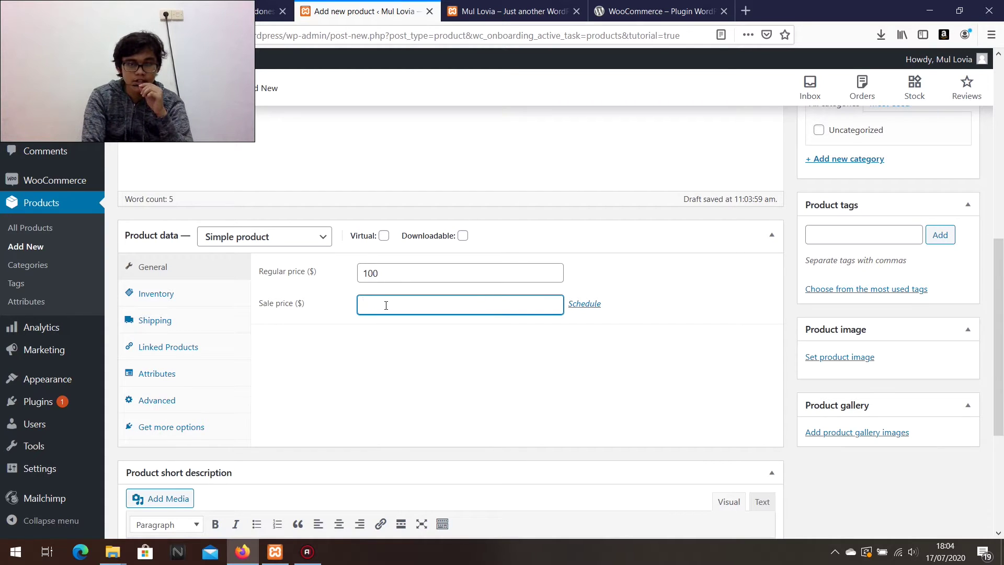
type("80")
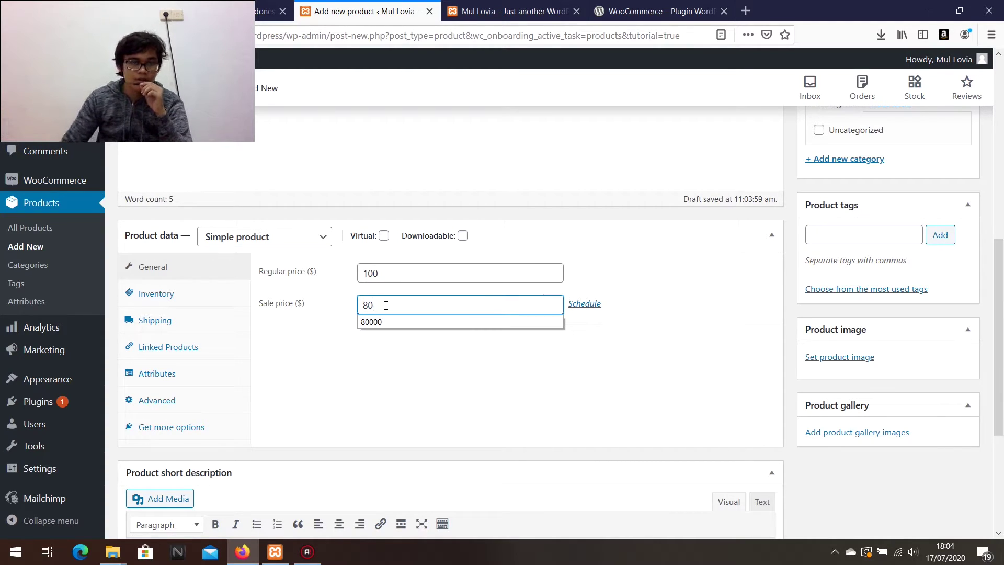
key("Escape")
left_click(411, 389)
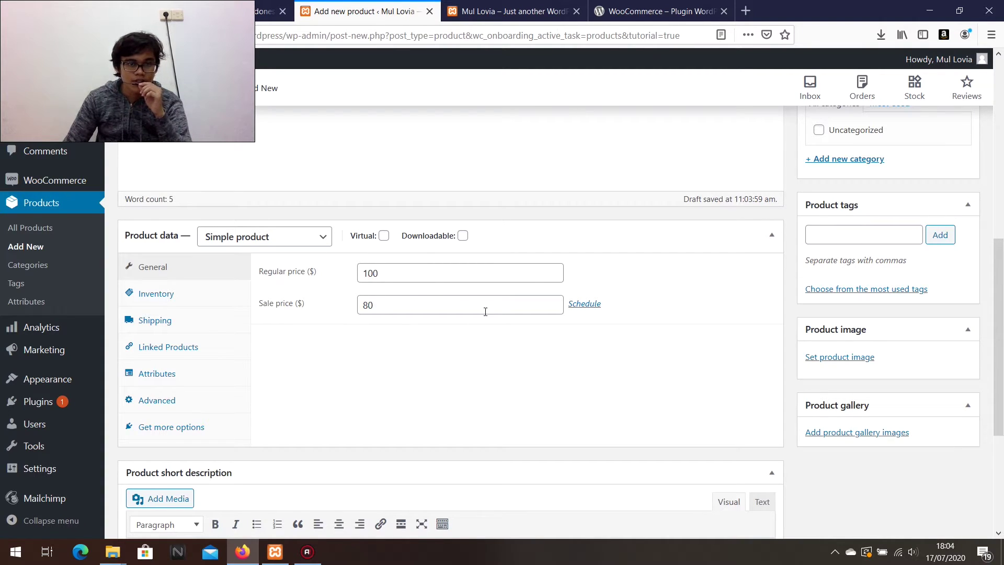
left_click(381, 306)
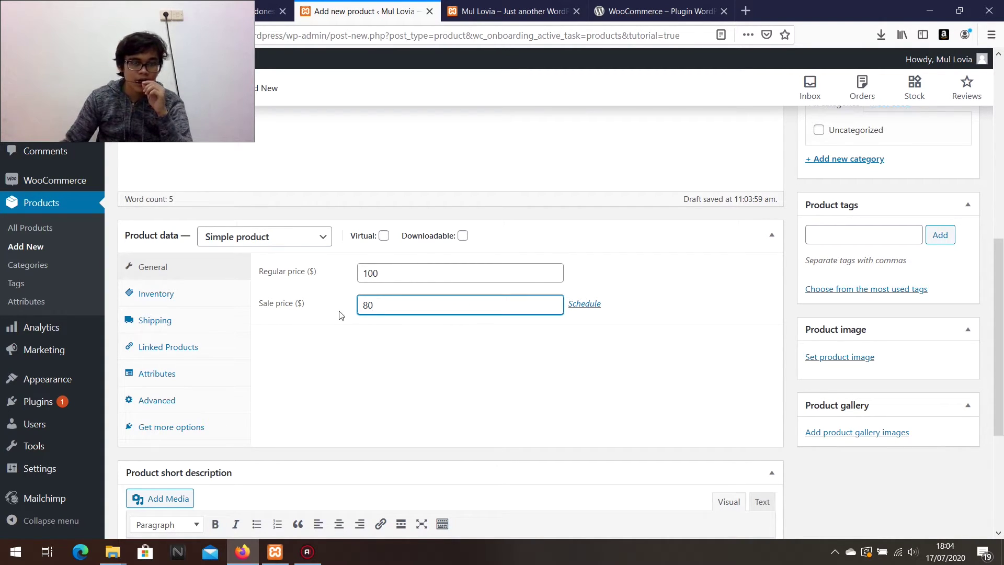
Enter 'Special bag' as the product short description.
scroll(392, 370, "down", 4)
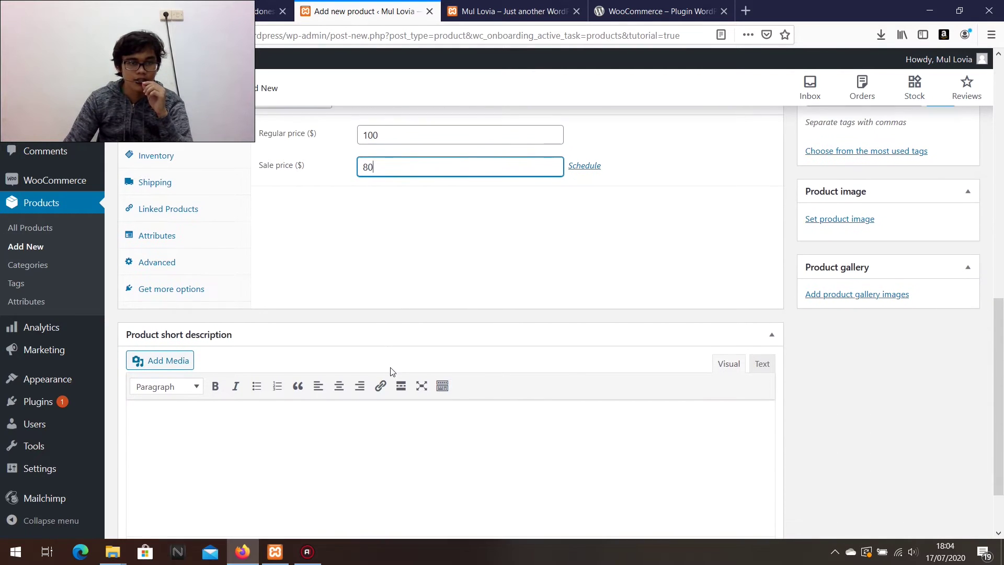
scroll(393, 372, "down", 2)
left_click(368, 364)
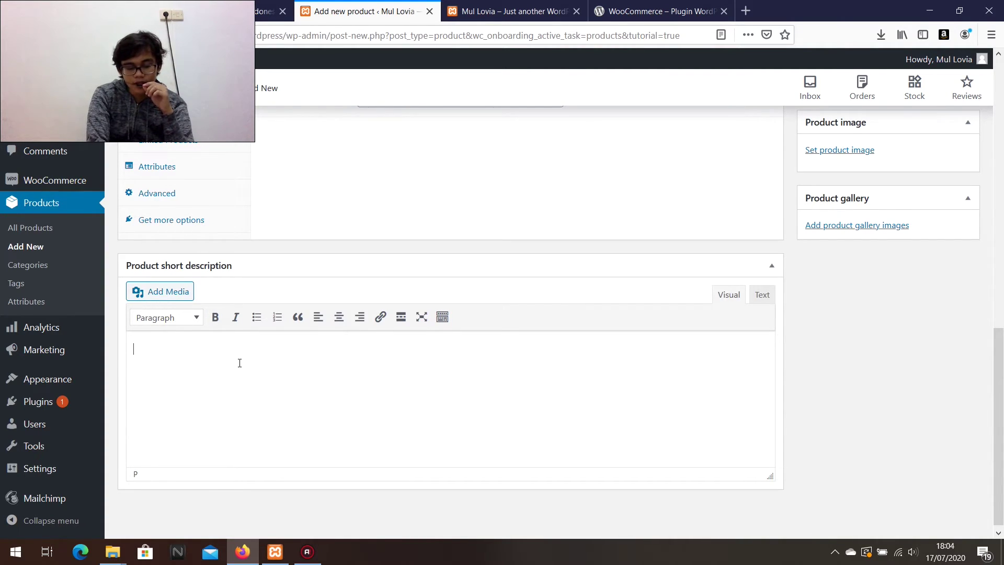
type("l ba")
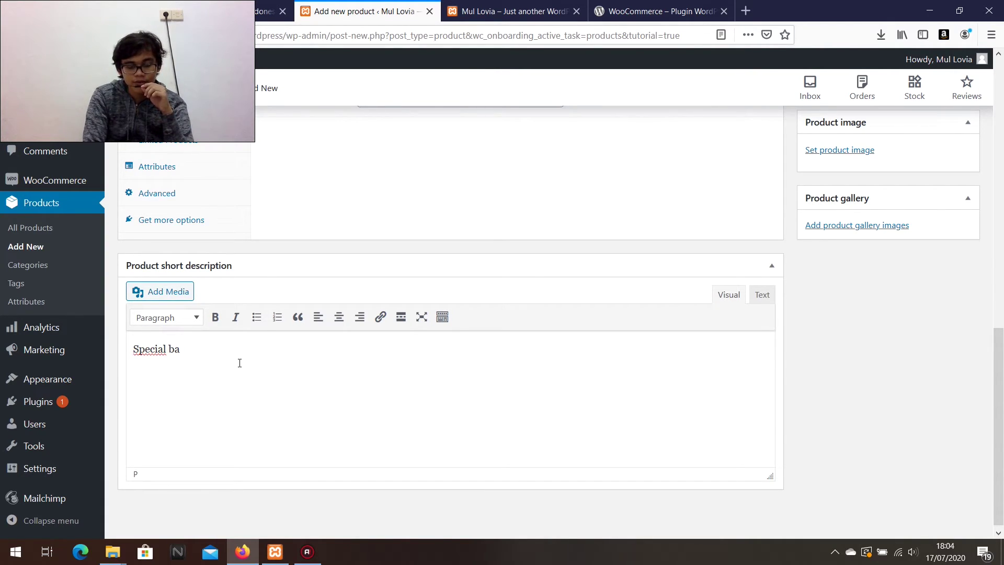
type("g")
scroll(316, 381, "up", 15)
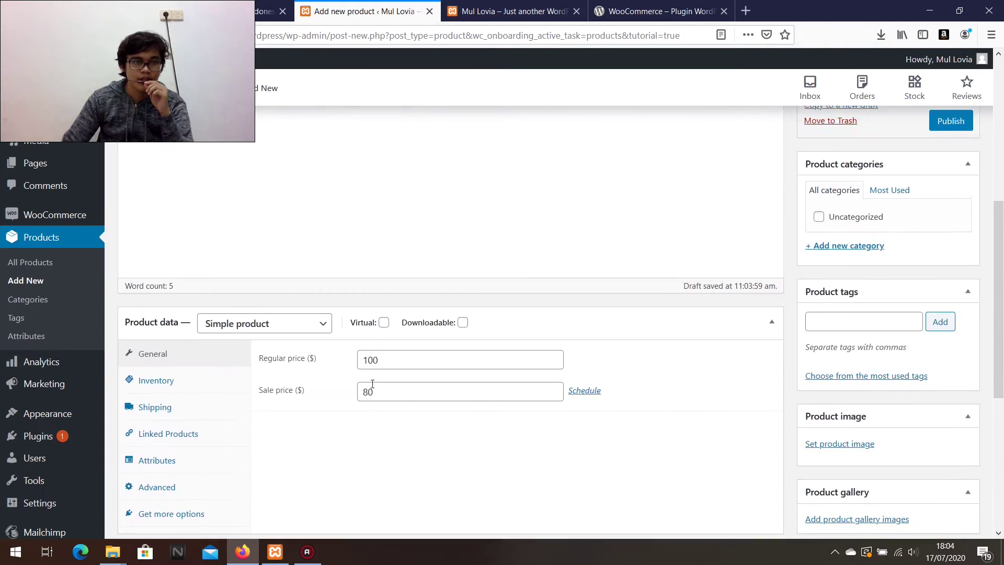
scroll(881, 390, "down", 3)
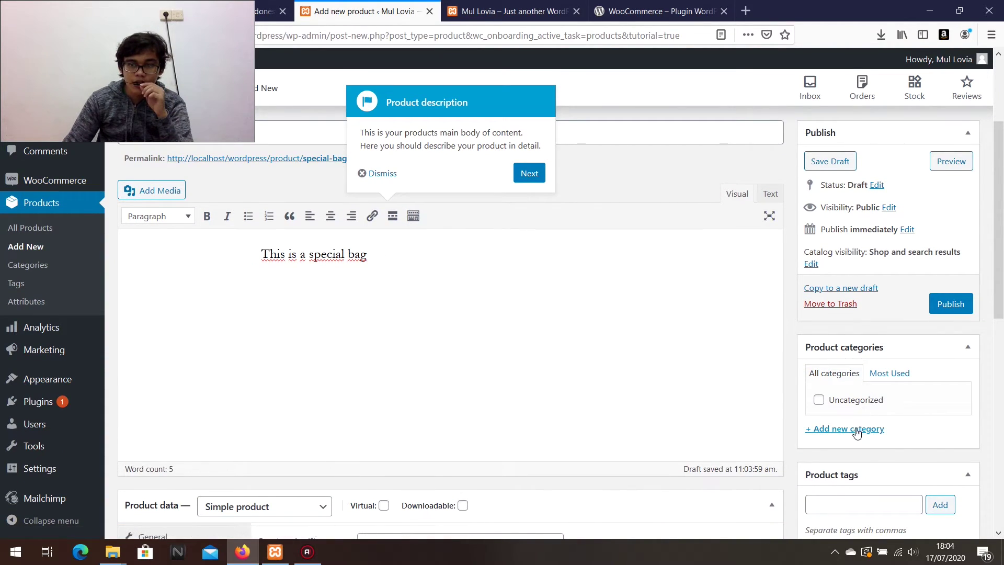
Create a new 'bag' product category and assign it to the product.
left_click(854, 429)
scroll(853, 451, "down", 1)
scroll(853, 451, "down", 2)
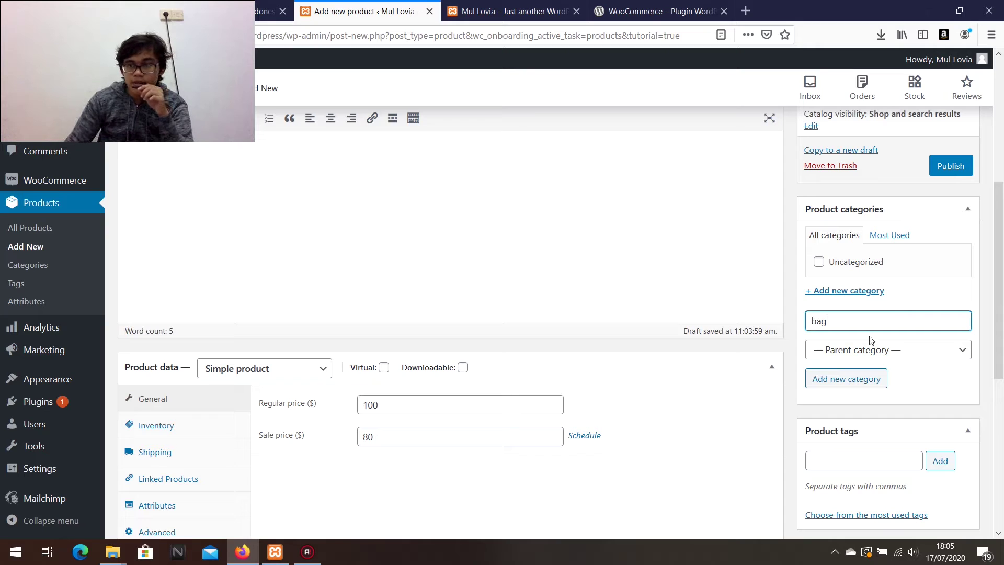
left_click(851, 379)
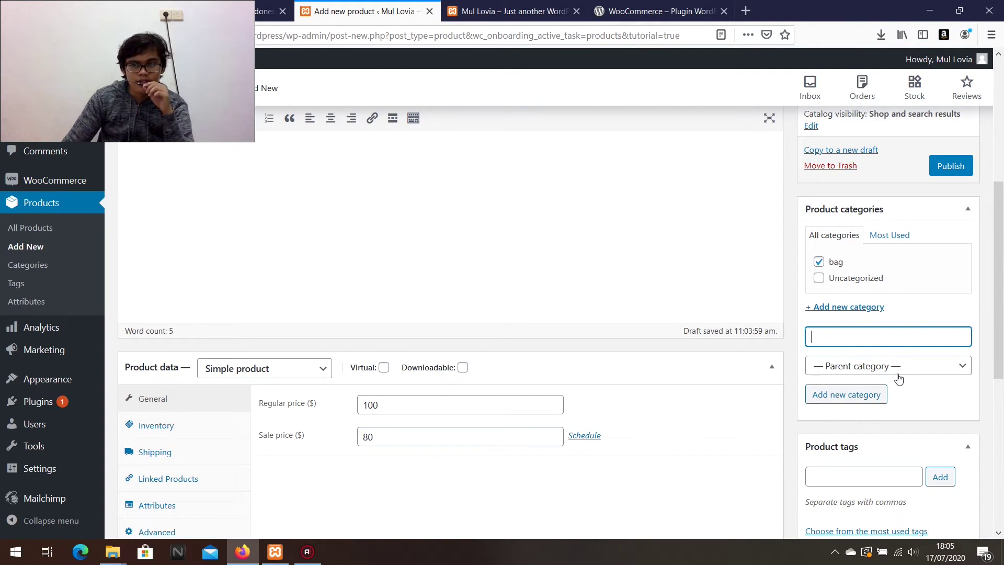
Add the product tags 'special' and 'bag'.
scroll(883, 377, "down", 3)
left_click(878, 332)
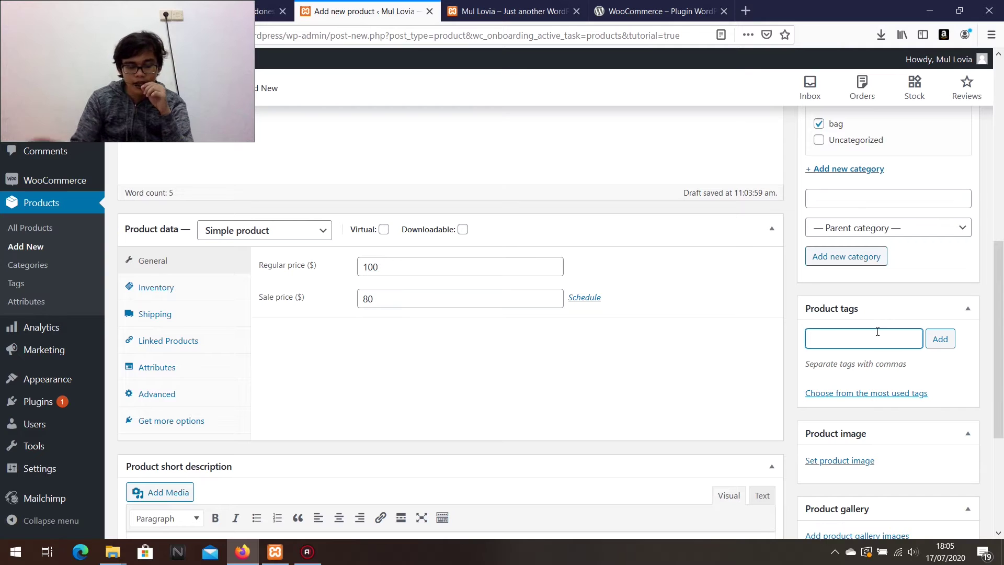
type("speci")
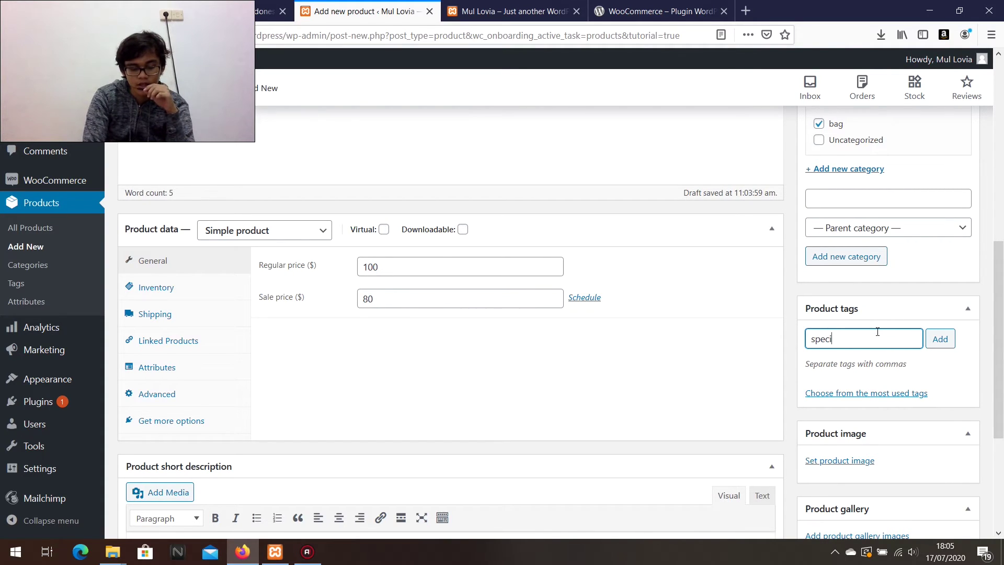
type("al")
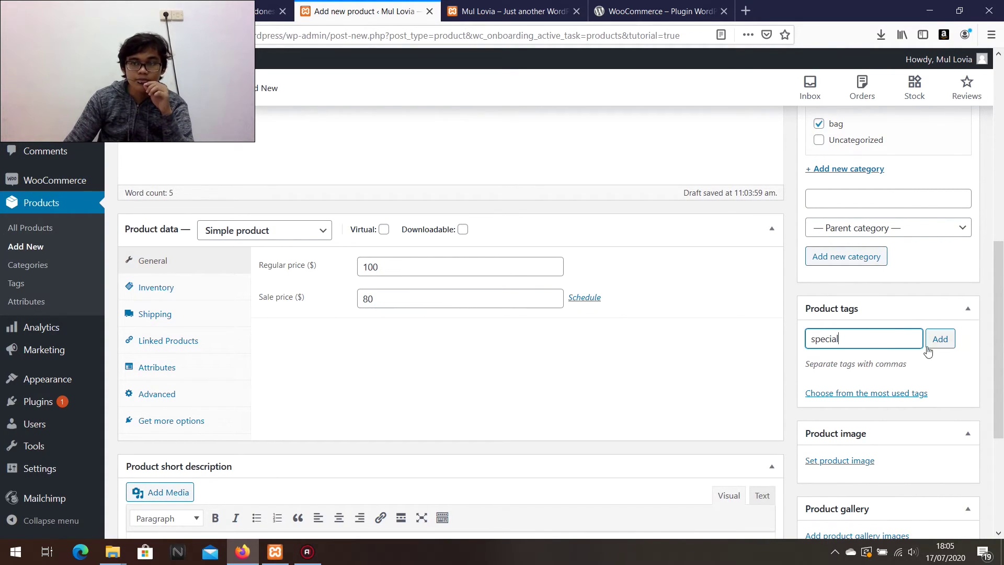
key("Return")
type("bag")
left_click(944, 338)
scroll(905, 366, "down", 3)
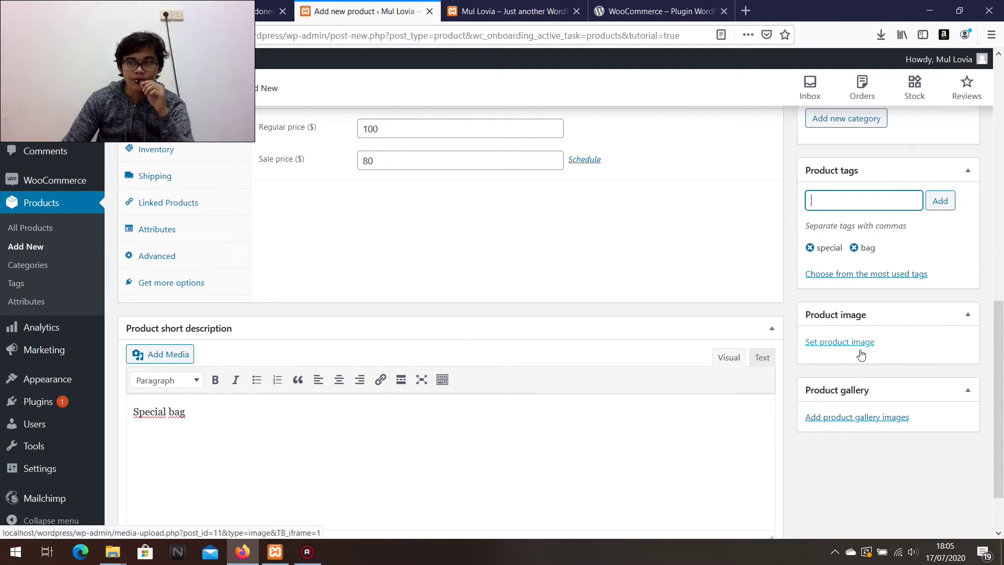
Upload the instagram image from Downloads and set it as the product image.
left_click(840, 344)
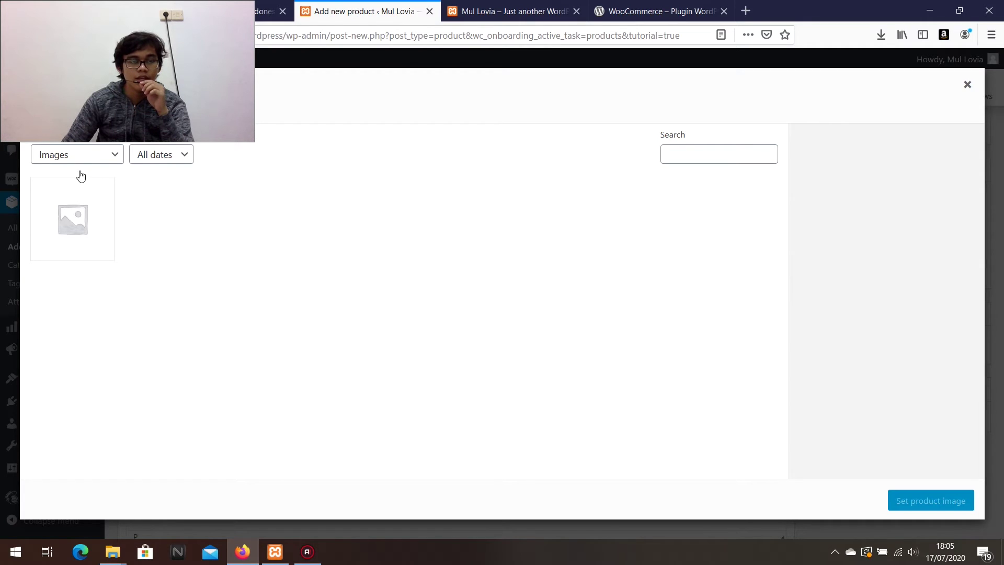
left_click(79, 114)
left_click(499, 303)
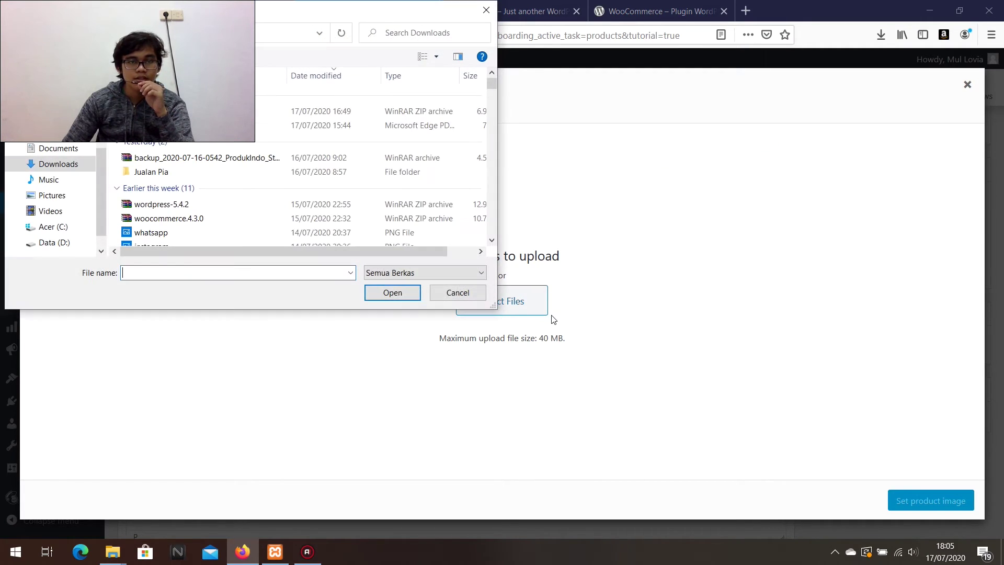
scroll(157, 201, "down", 2)
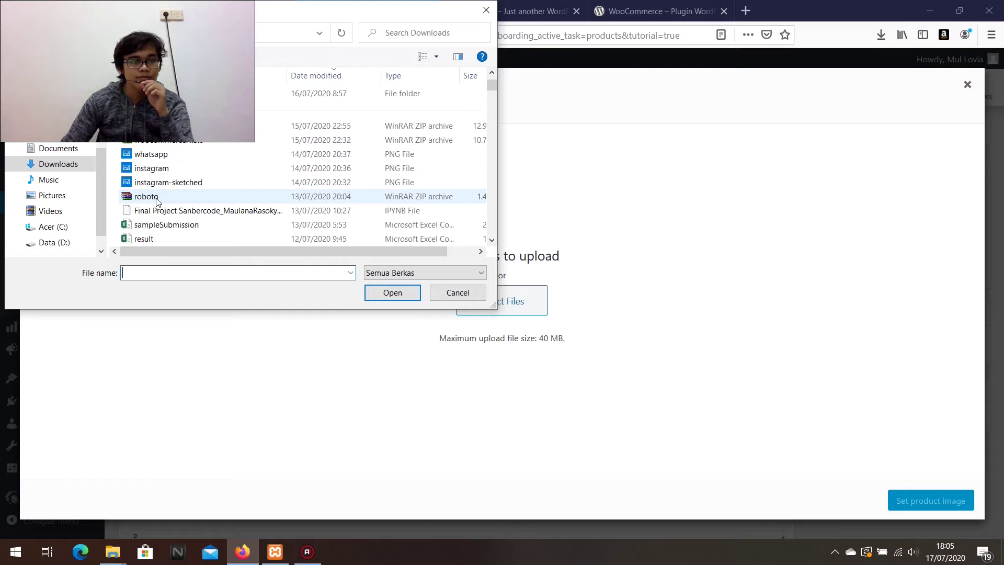
scroll(160, 201, "up", 1)
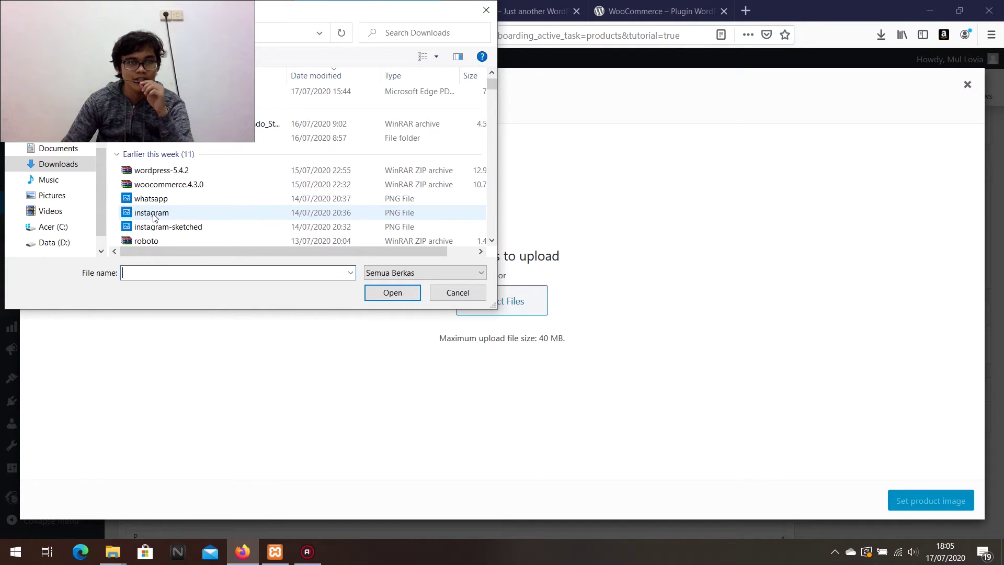
double_click(154, 218)
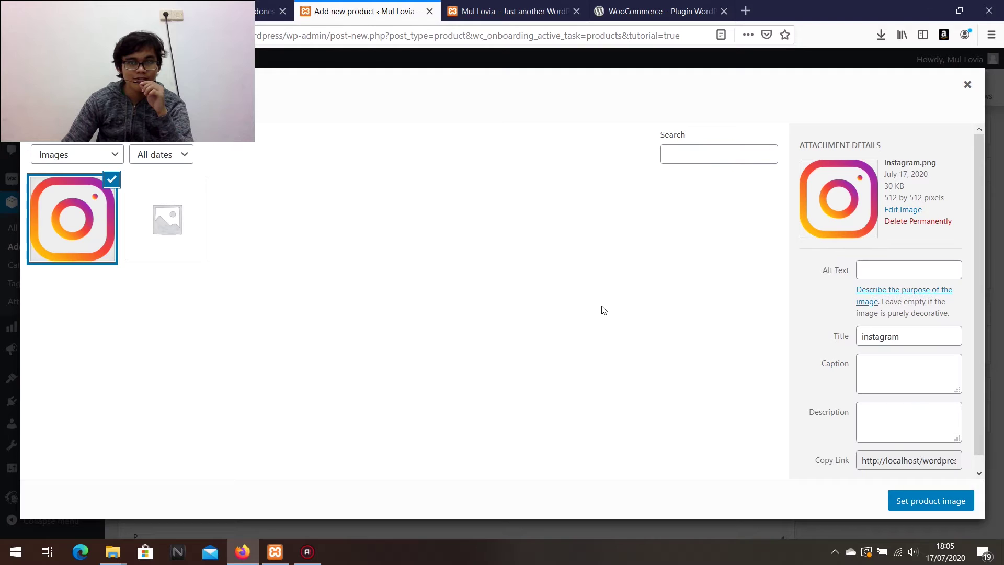
left_click(945, 501)
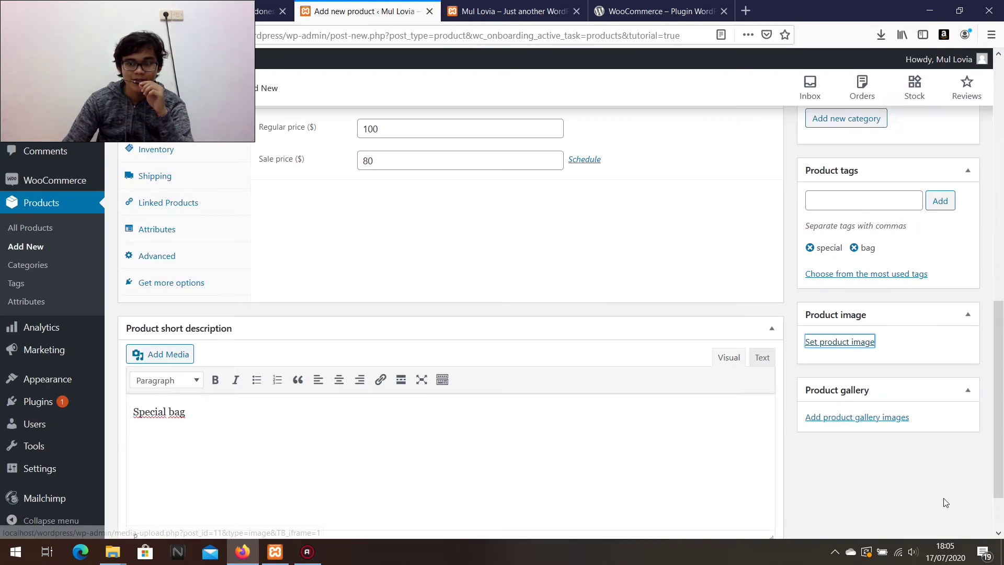
Upload the whatsapp image from Downloads and add it to the product gallery.
scroll(733, 355, "down", 3)
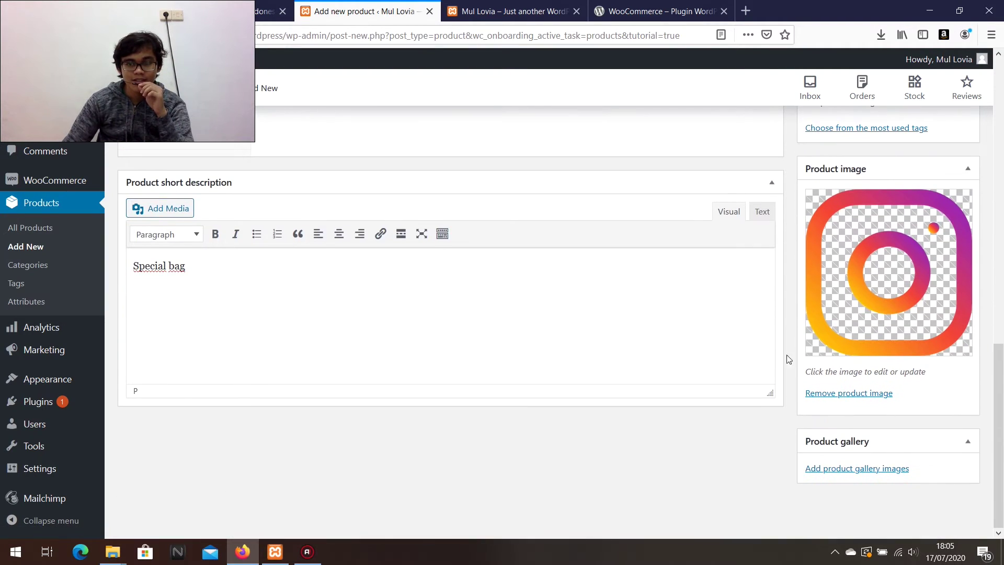
scroll(805, 361, "up", 7)
scroll(807, 368, "down", 5)
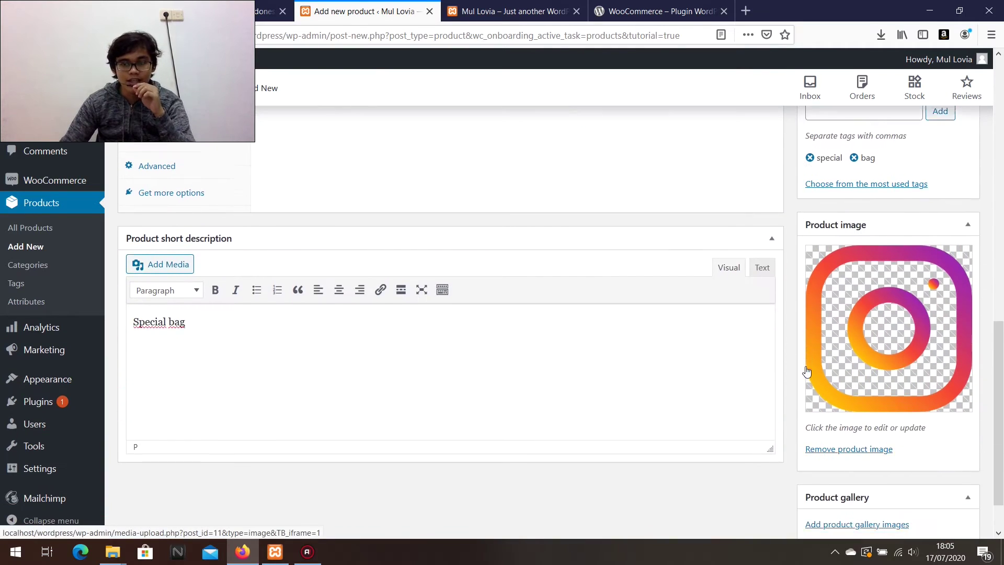
scroll(807, 370, "down", 1)
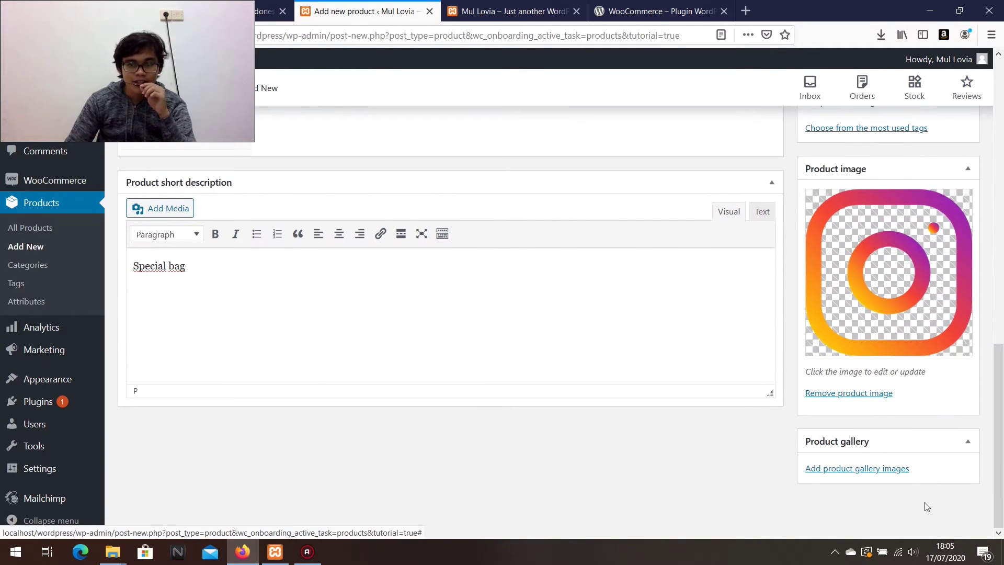
left_click(877, 469)
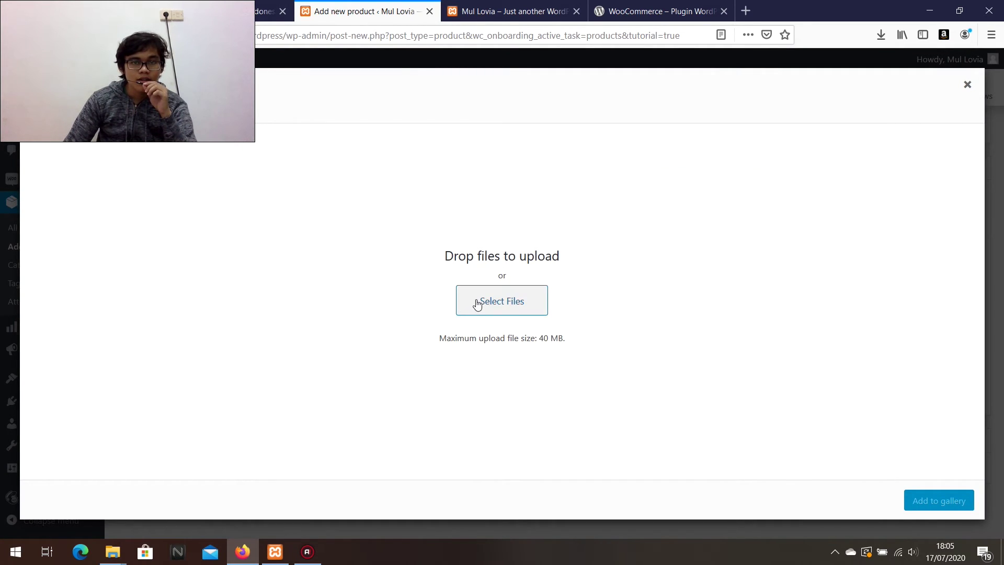
left_click(477, 304)
scroll(149, 208, "down", 2)
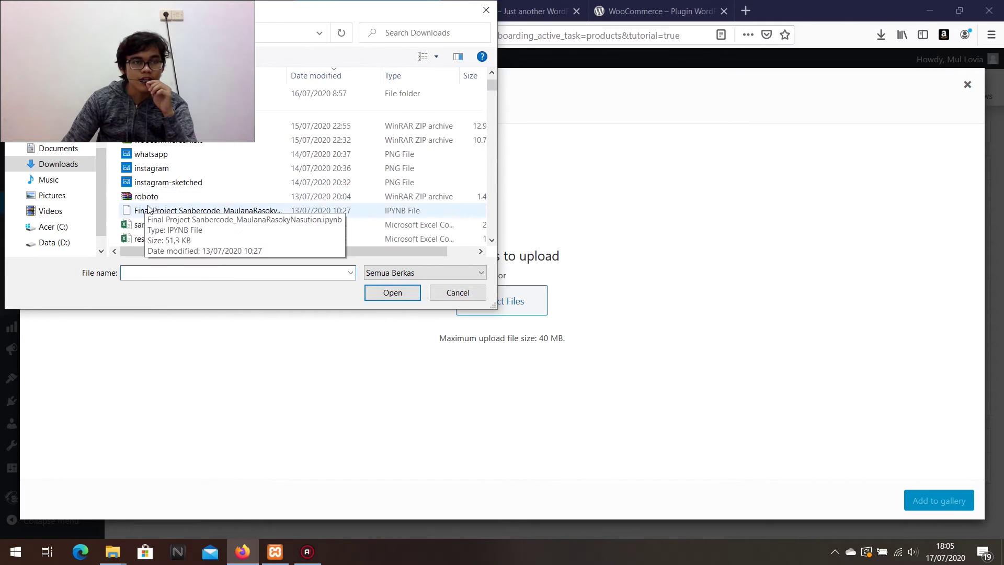
double_click(156, 156)
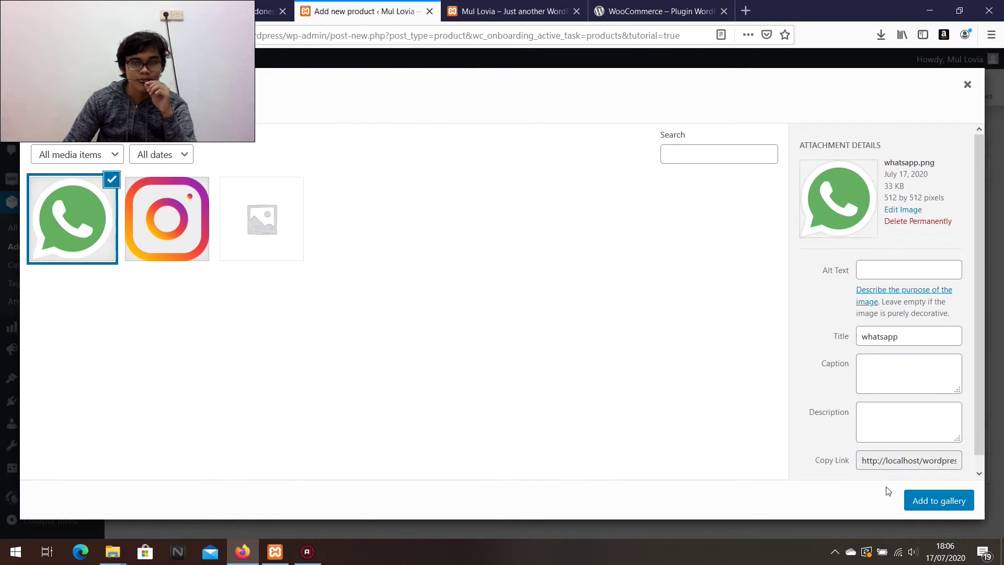
left_click(941, 500)
scroll(819, 389, "up", 3)
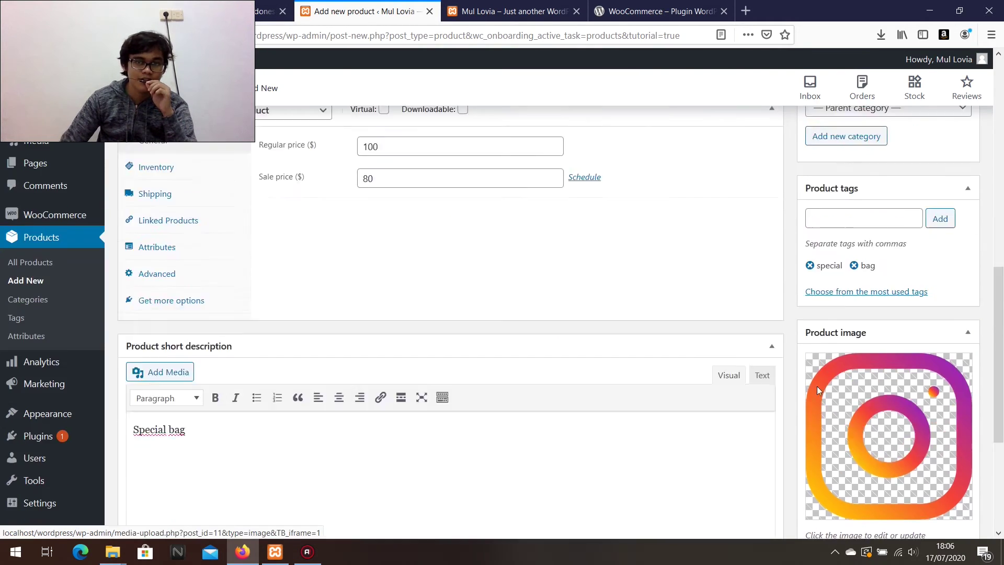
scroll(816, 386, "up", 10)
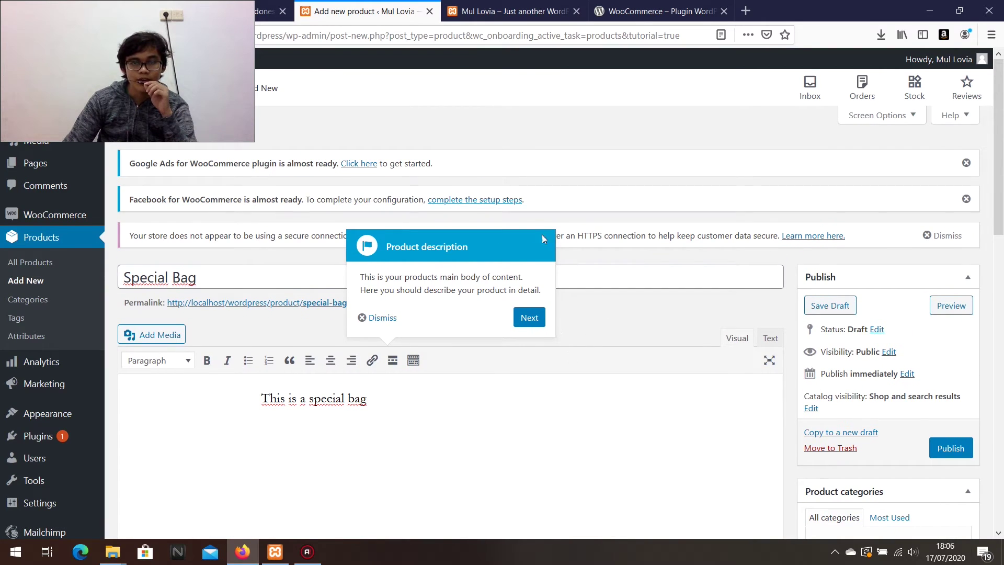
Open a preview of the draft Special Bag product in a new tab.
left_click(362, 318)
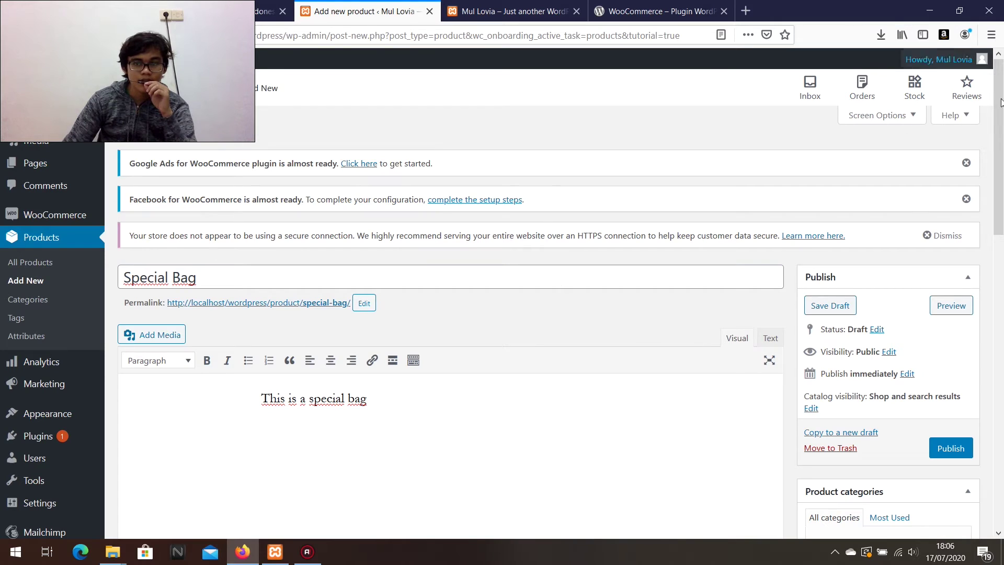
scroll(925, 345, "down", 4)
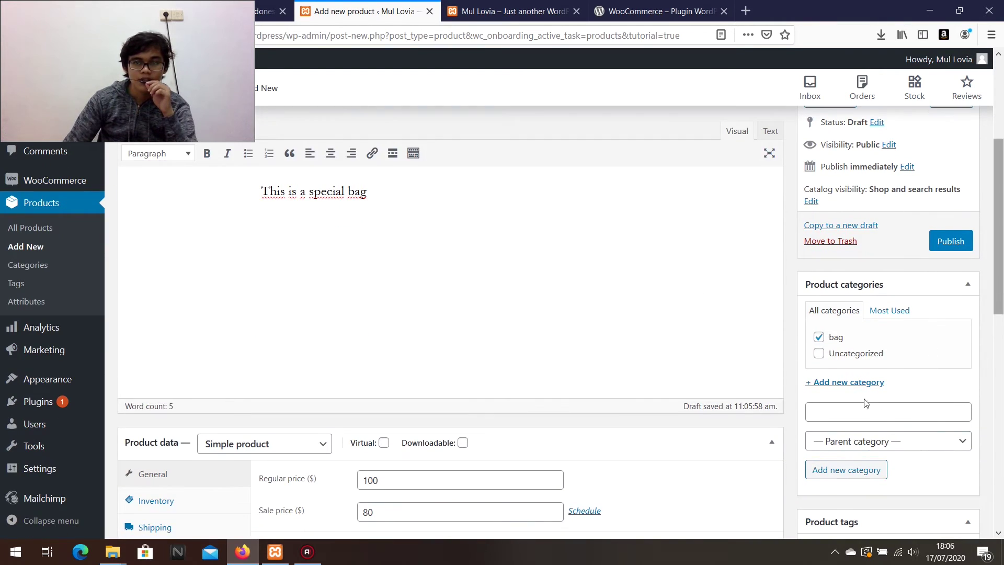
scroll(768, 334, "up", 4)
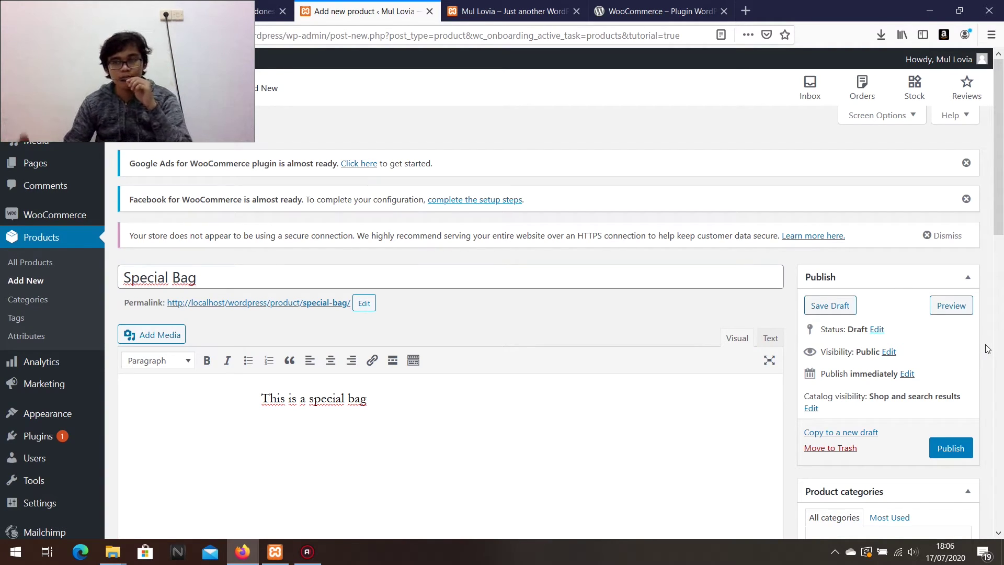
right_click(955, 307)
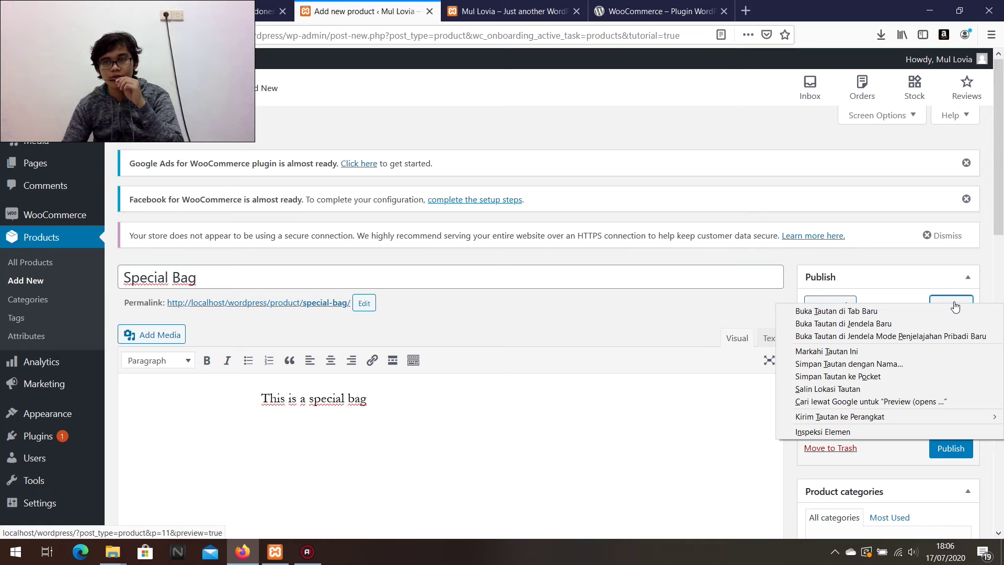
left_click(955, 310)
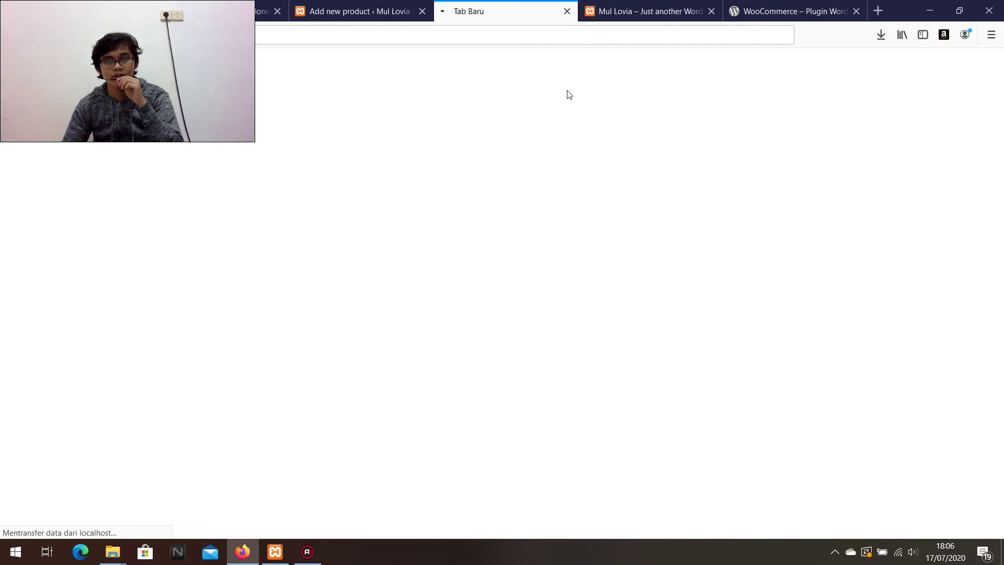
Switch the gallery between the WhatsApp and Instagram images and check the 100.00 and 80.00 prices.
scroll(469, 281, "down", 2)
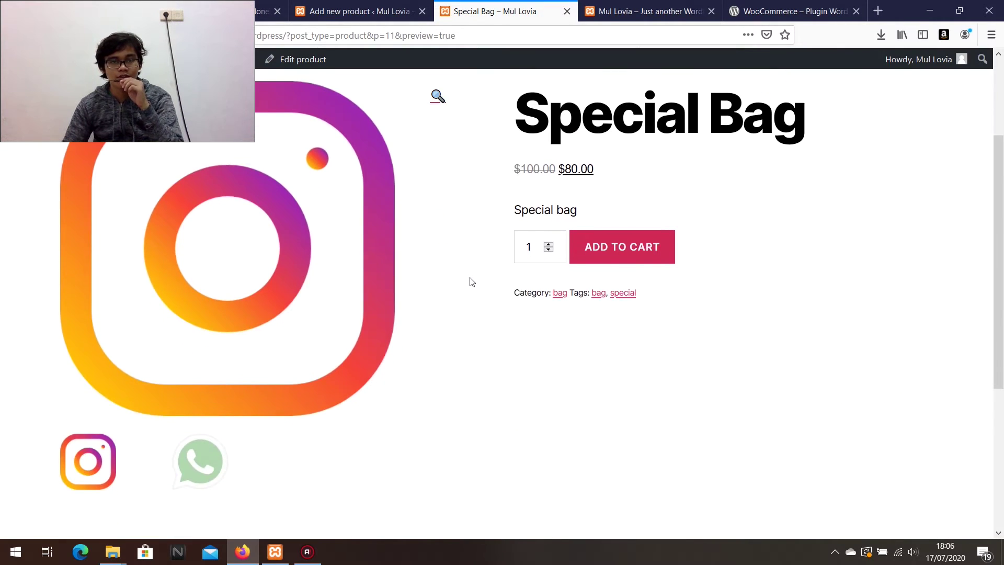
scroll(470, 281, "down", 3)
scroll(469, 281, "up", 5)
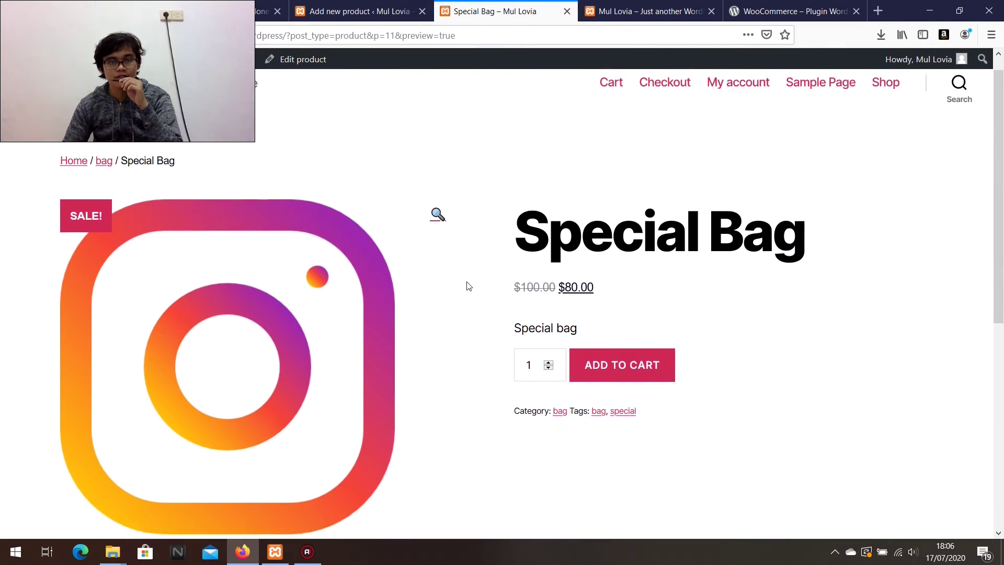
scroll(469, 286, "down", 2)
left_click(186, 463)
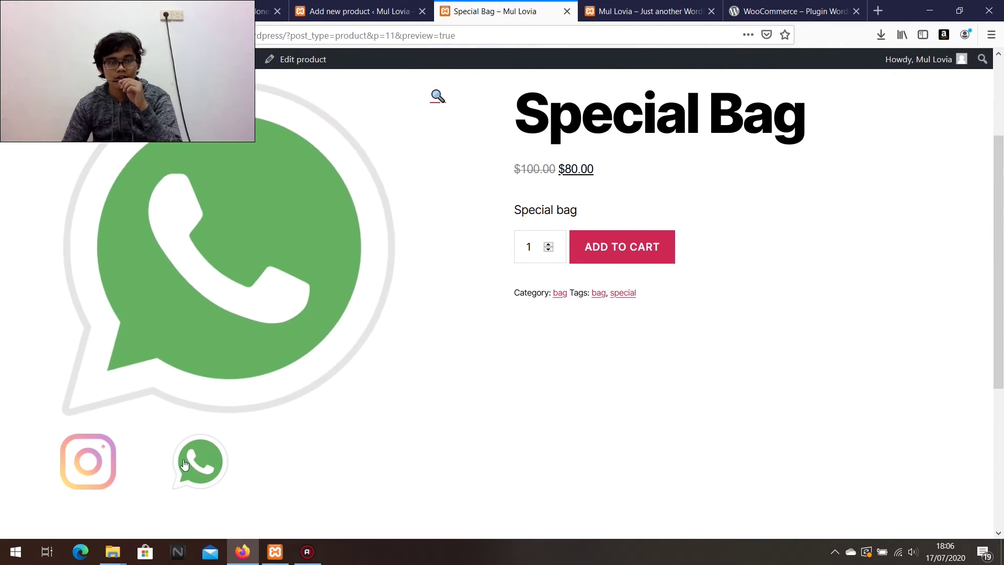
key("Left")
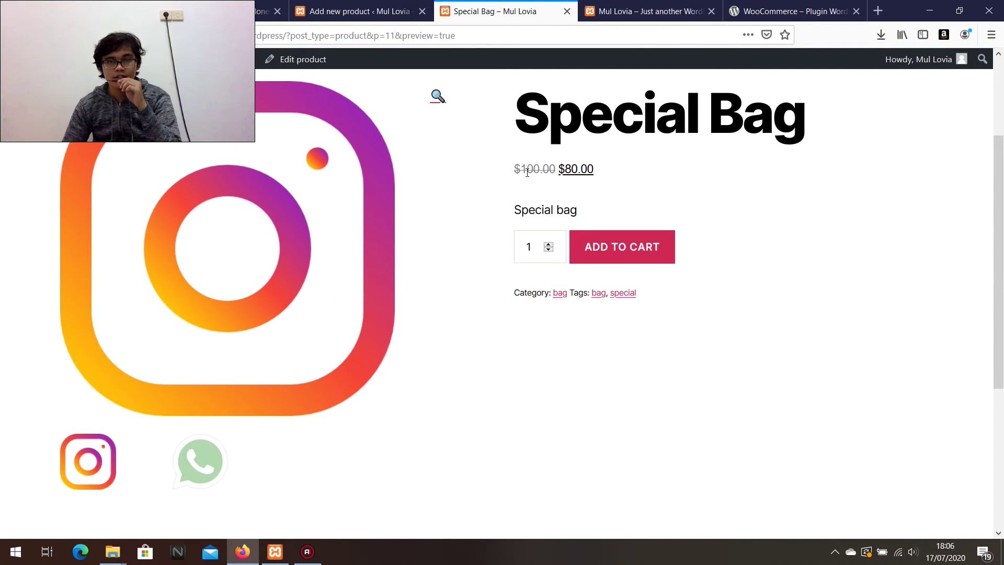
left_click_drag(523, 169, 545, 169)
left_click_drag(564, 168, 576, 167)
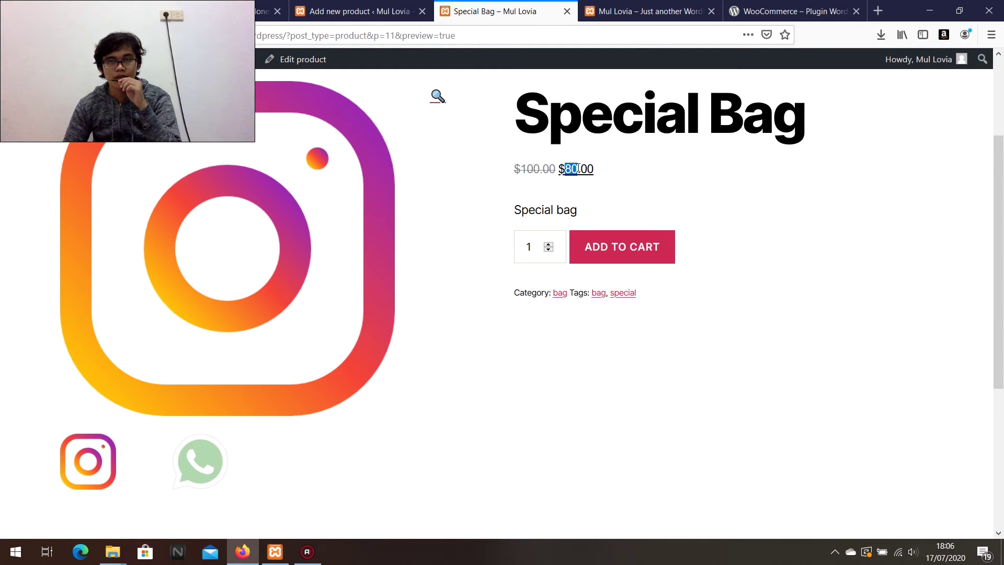
Raise the order quantity to 10 and look over the product description.
double_click(548, 244)
triple_click(548, 244)
double_click(548, 244)
left_click(548, 244)
left_click(549, 256)
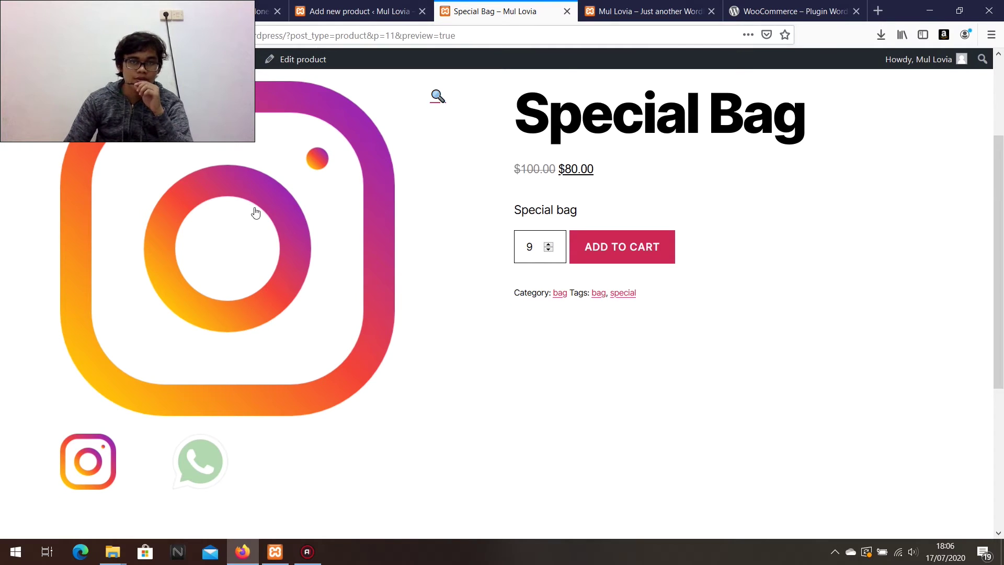
left_click(549, 244)
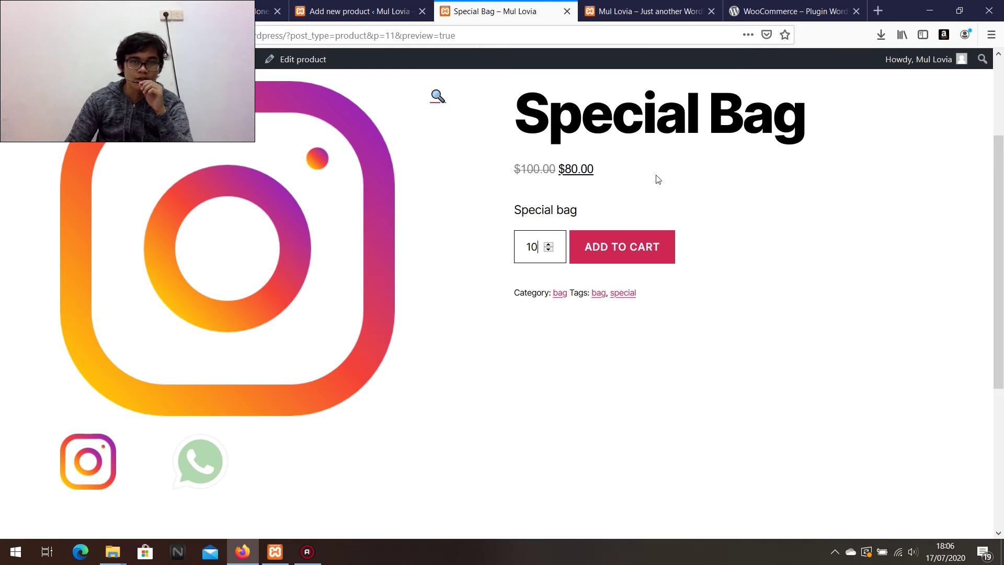
scroll(549, 310, "down", 5)
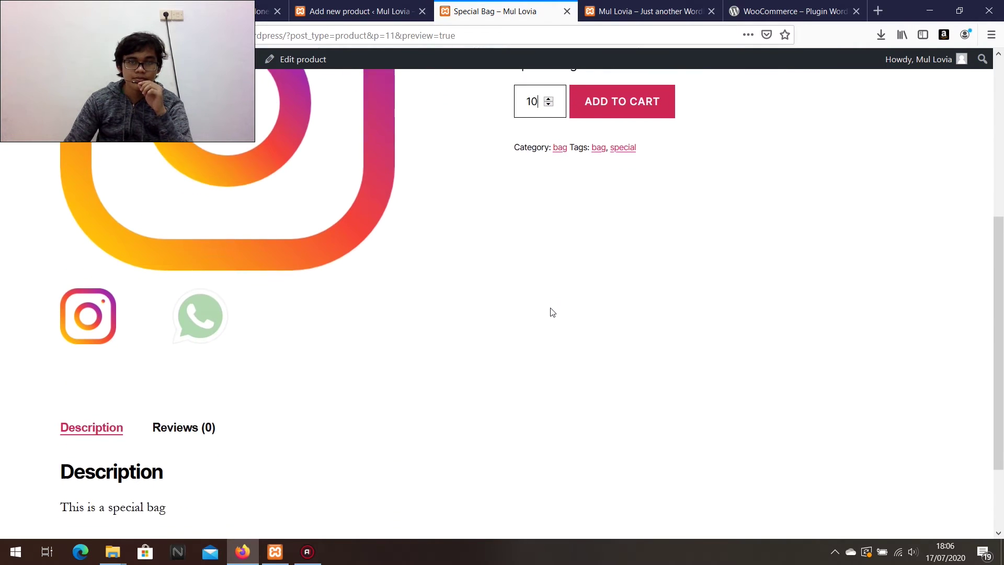
scroll(568, 272, "up", 4)
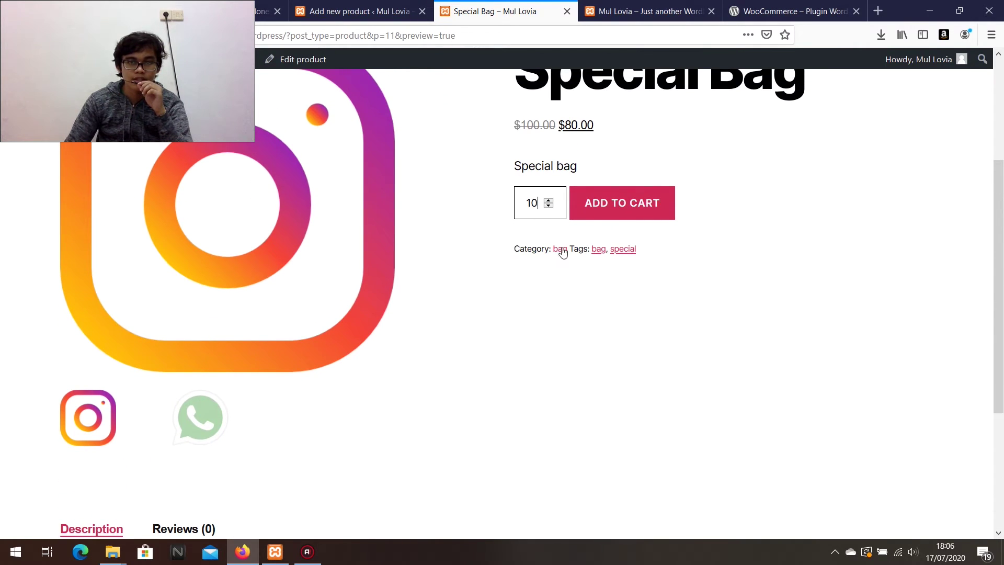
scroll(617, 305, "down", 4)
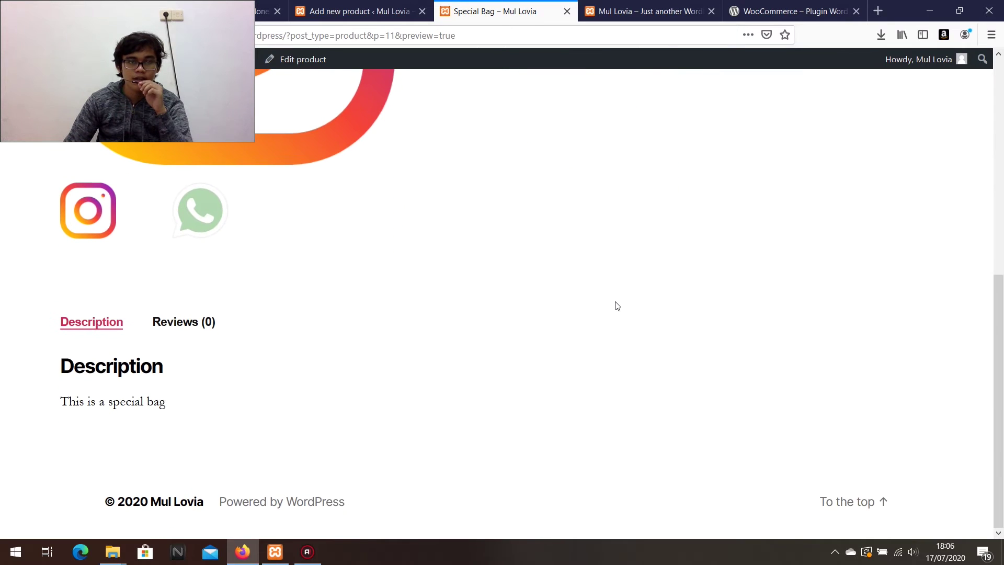
left_click_drag(61, 402, 173, 407)
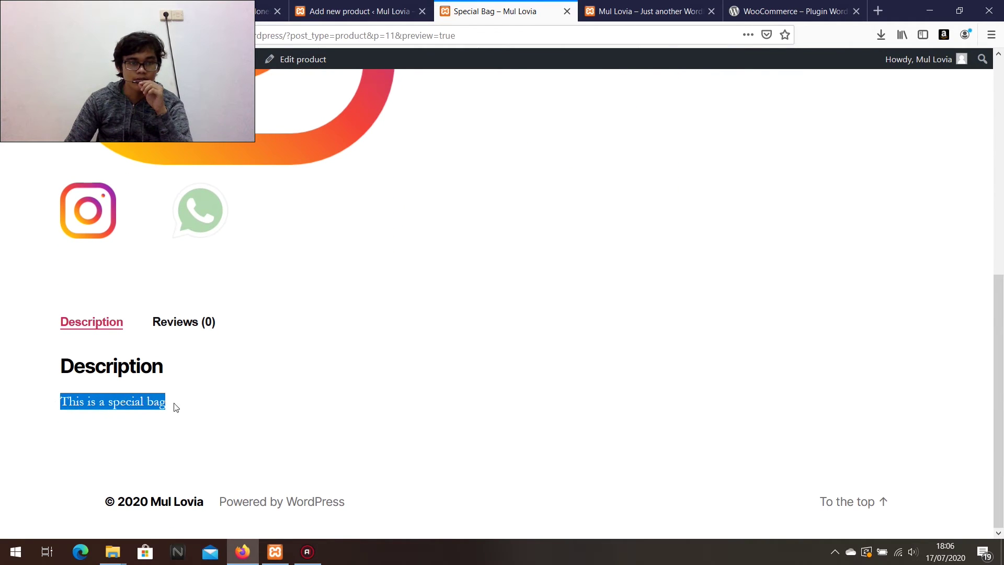
scroll(384, 423, "up", 10)
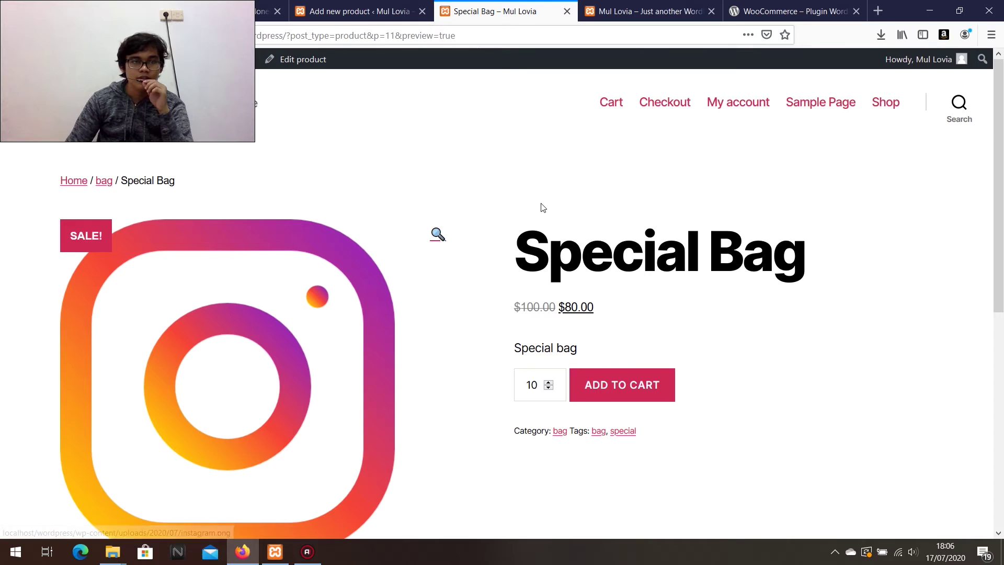
Close the preview and publish the Special Bag product.
left_click(566, 10)
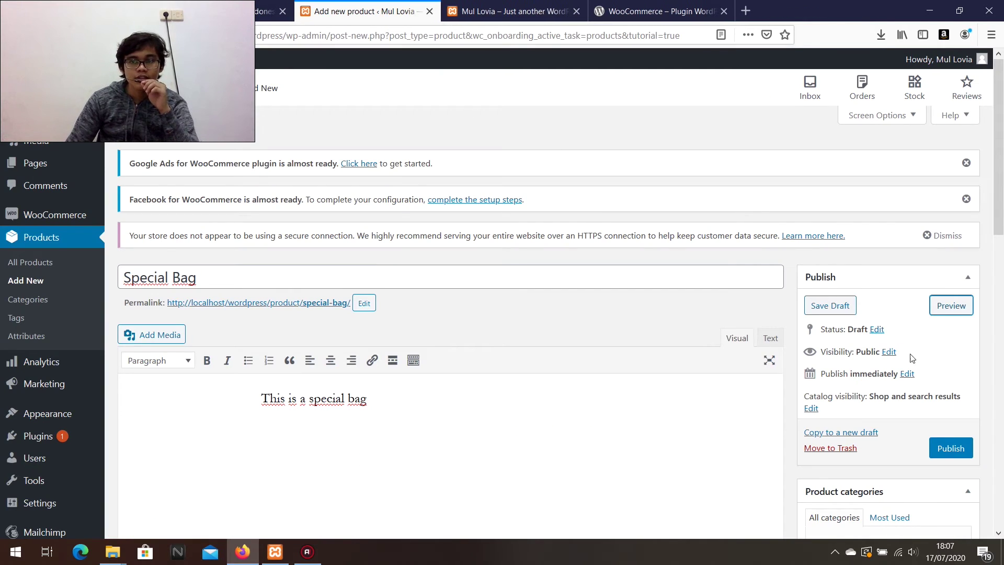
left_click(950, 453)
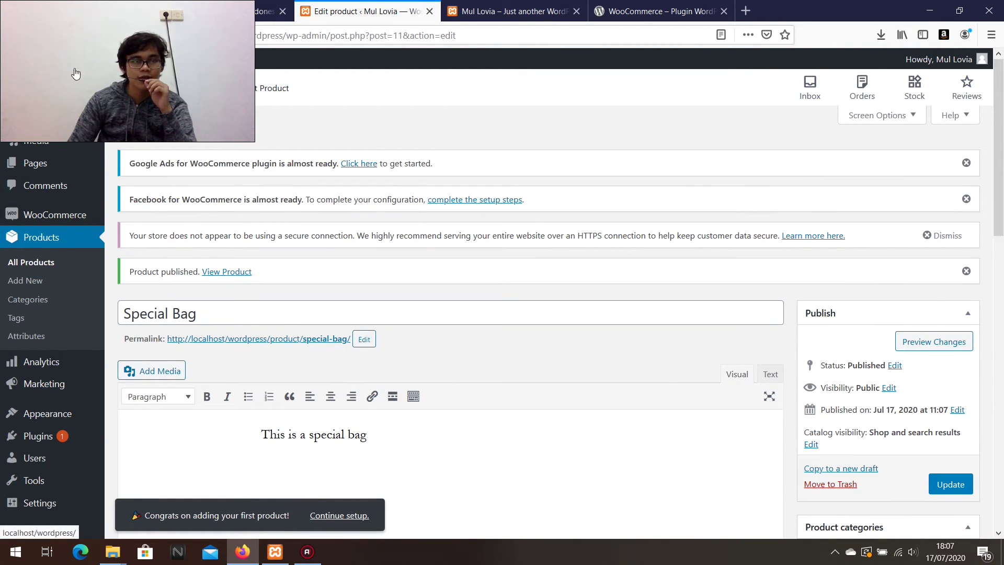
right_click(62, 98)
Check the Shop page in a new tab, which lists Special Bag with a SALE badge.
left_click(85, 89)
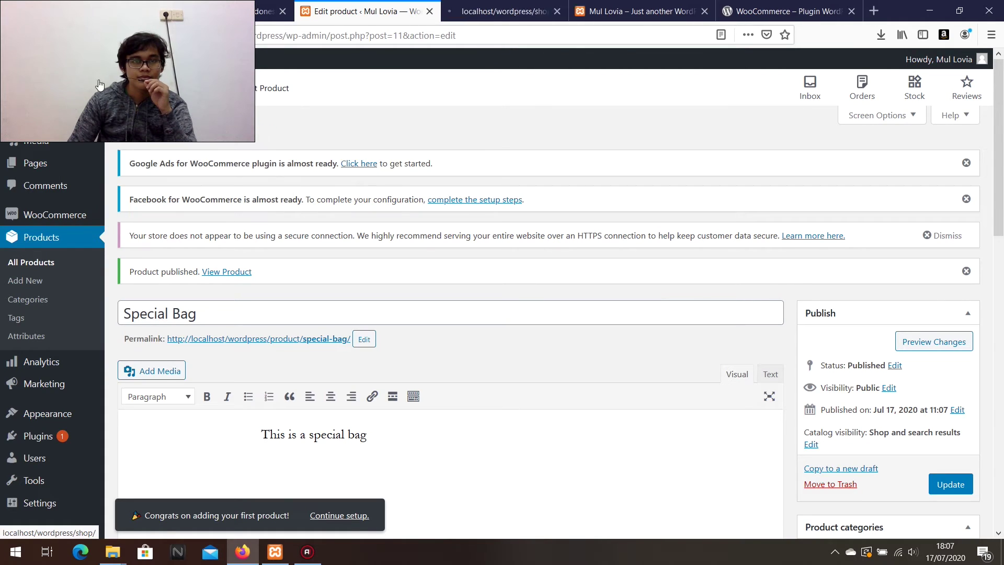
left_click(494, 7)
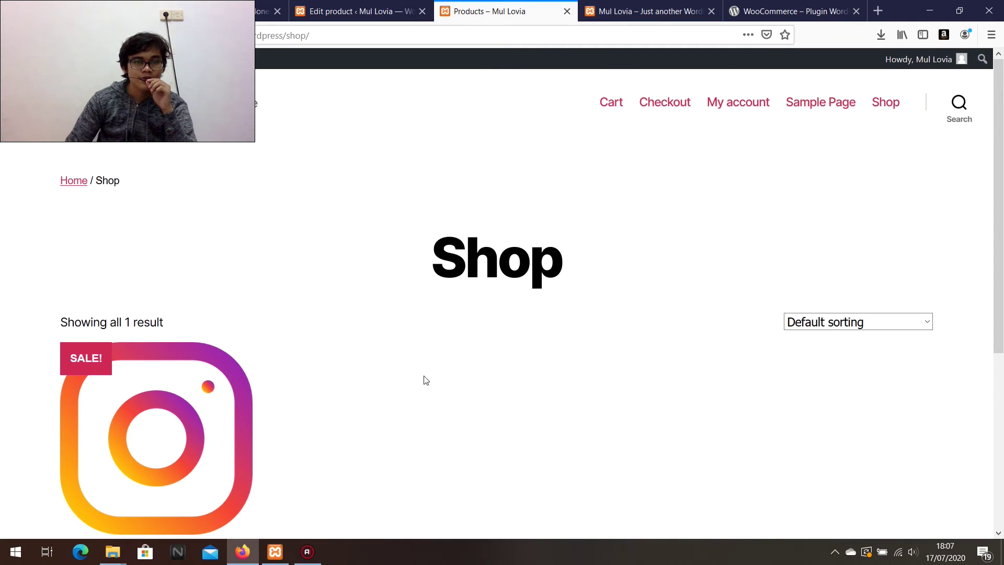
scroll(424, 379, "down", 4)
scroll(212, 464, "down", 2)
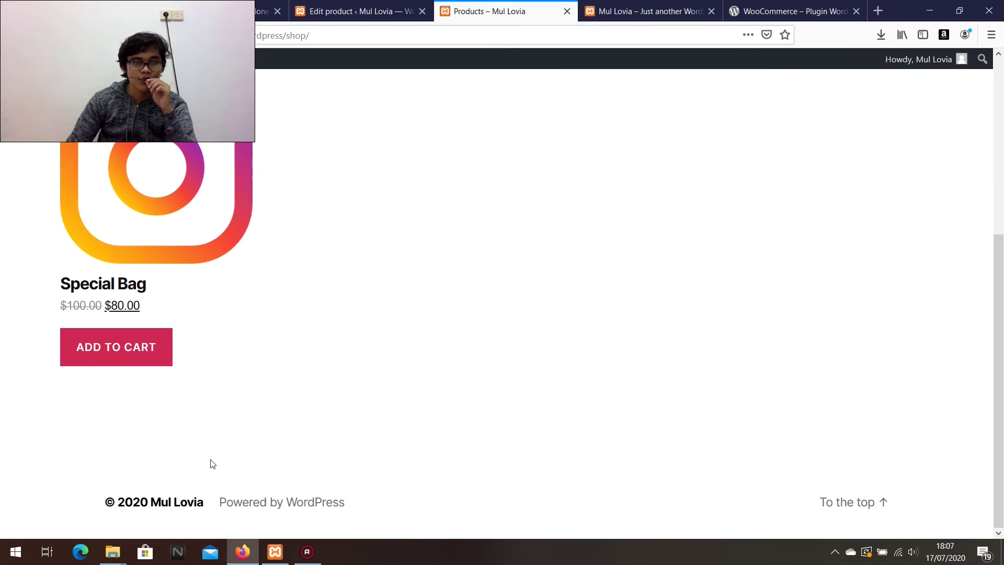
scroll(212, 464, "up", 5)
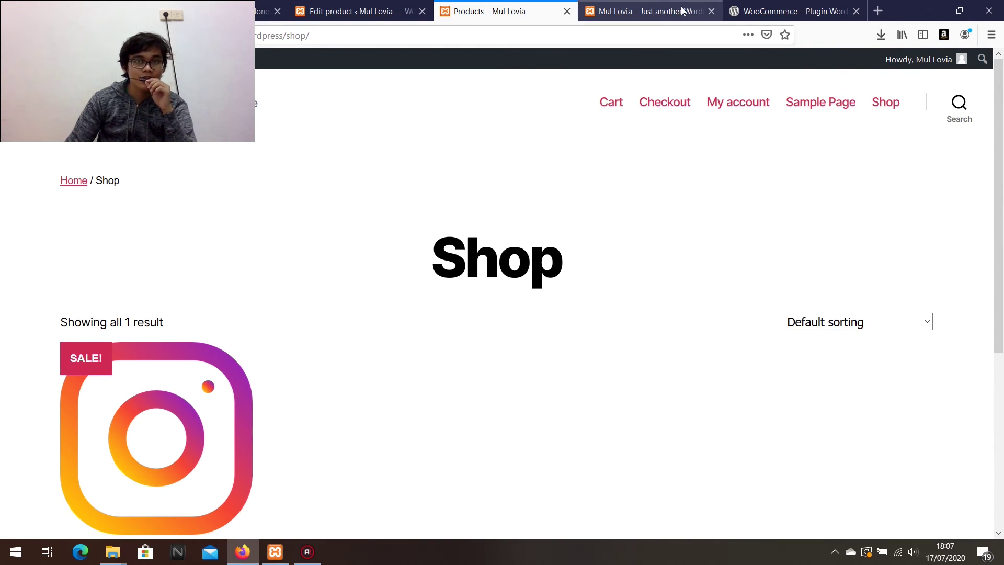
left_click(711, 11)
left_click(361, 11)
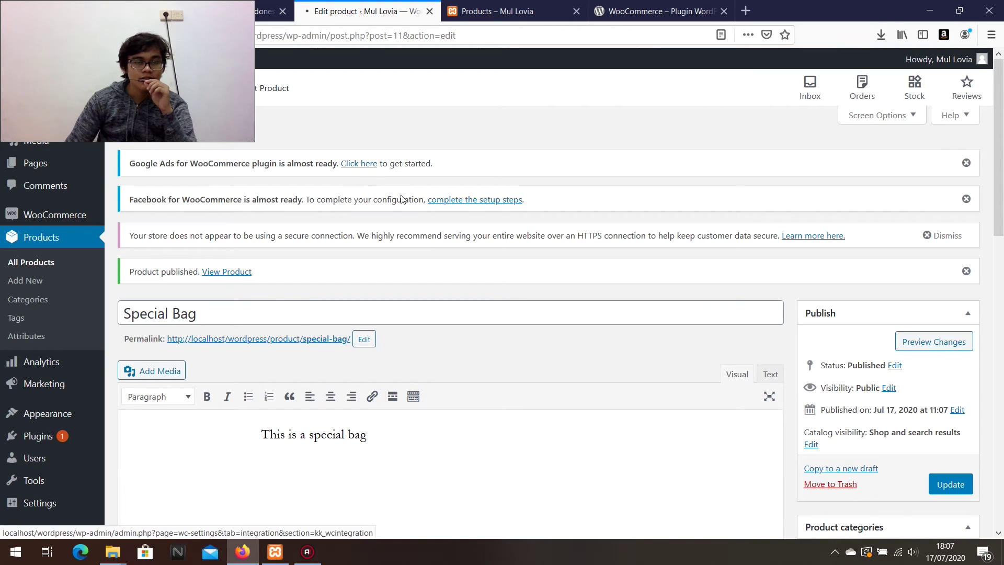
Launch the site Customizer from the Dashboard's Customize Your Site link.
left_click(81, 78)
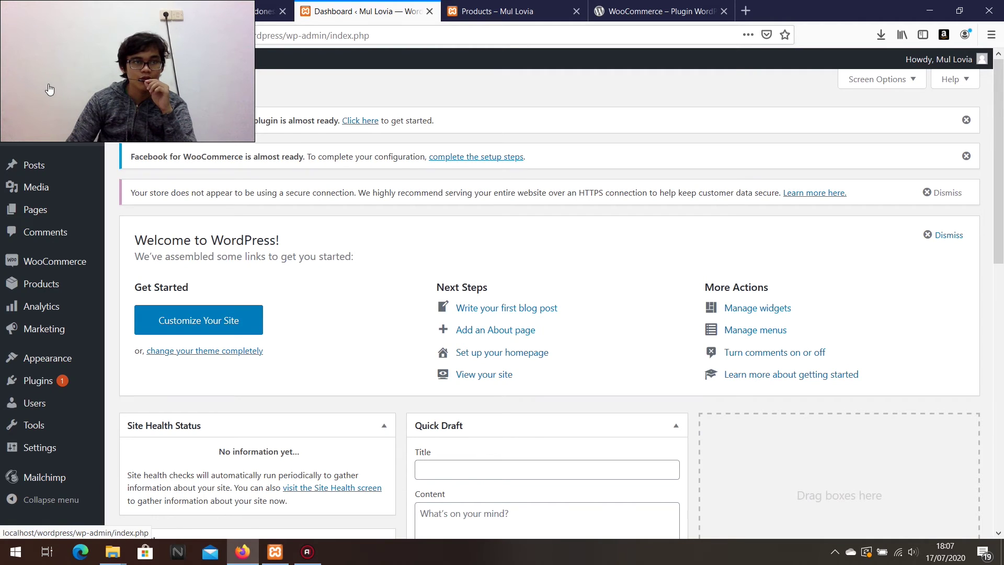
left_click(191, 322)
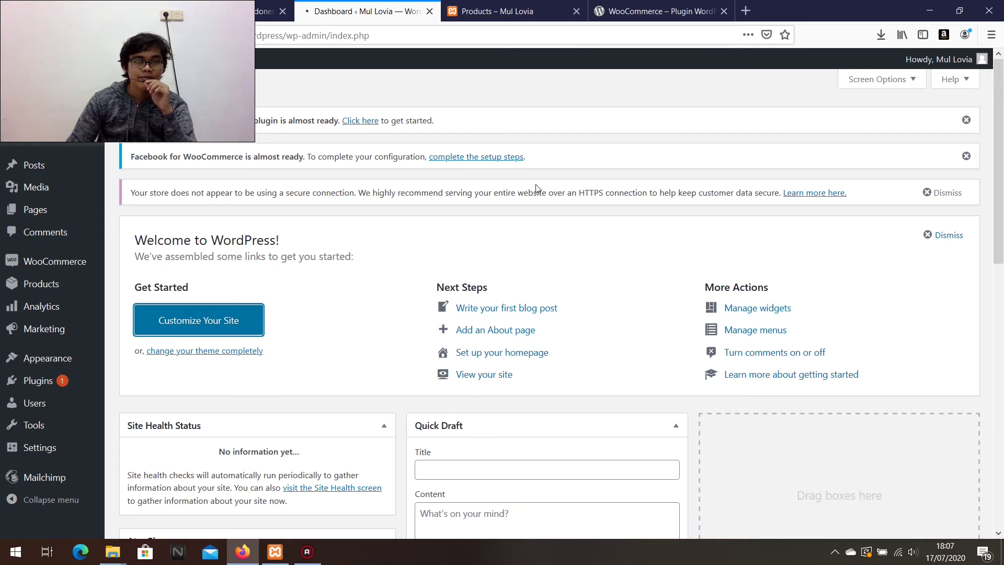
left_click(486, 9)
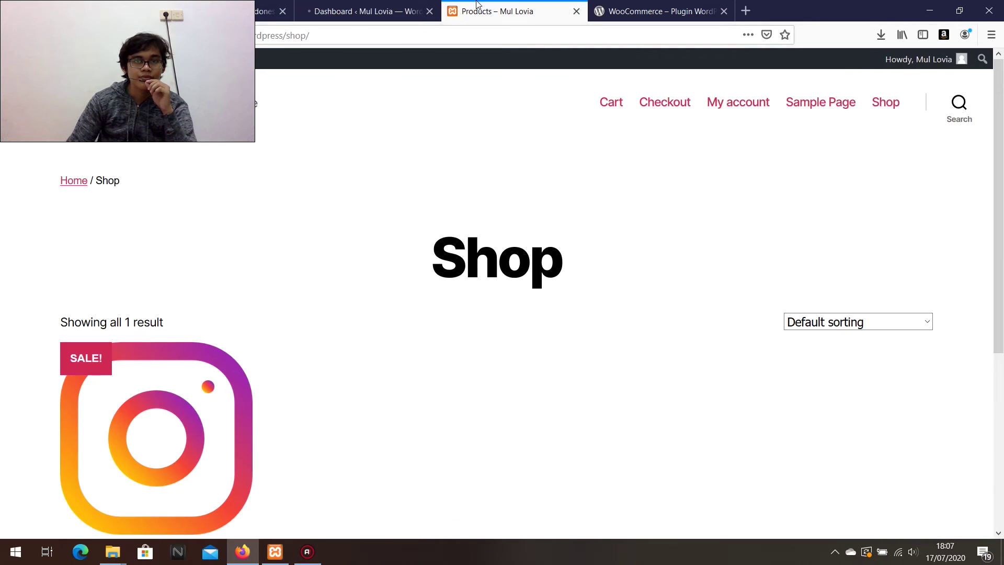
In Site Identity, replace the tagline with 'a online store' and leave the site title unchanged.
left_click(398, 7)
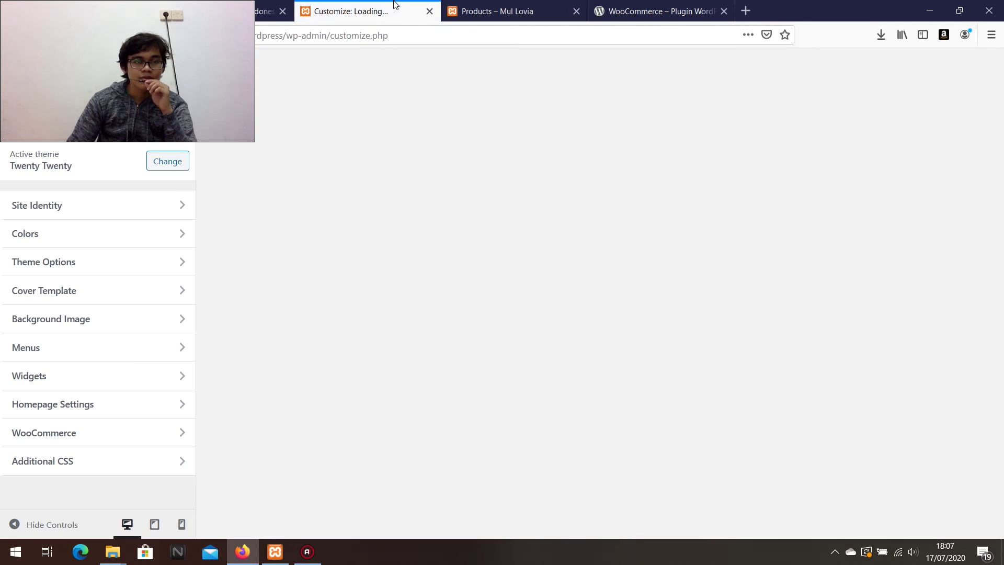
left_click(147, 233)
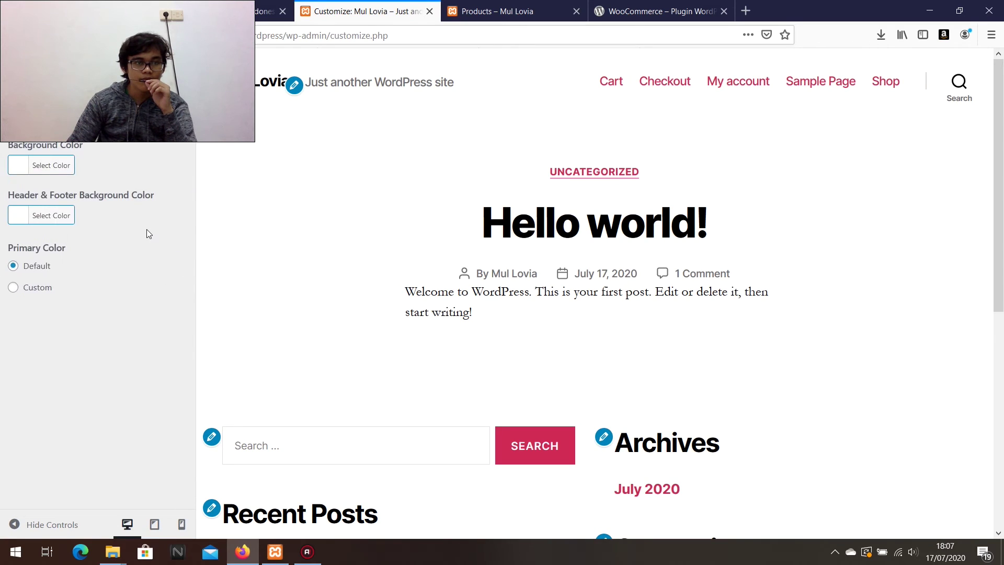
left_click(9, 113)
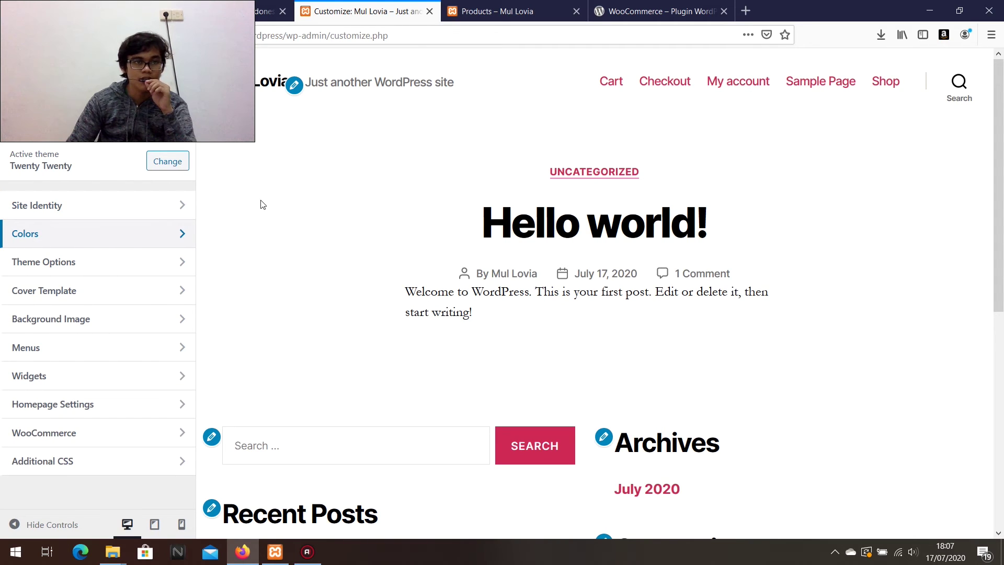
left_click(131, 207)
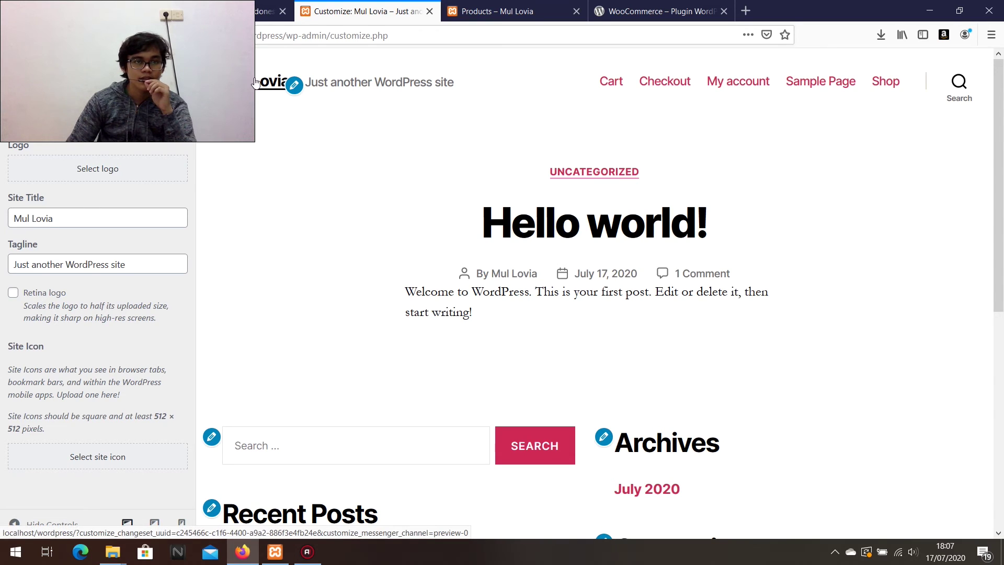
left_click_drag(78, 218, 1, 222)
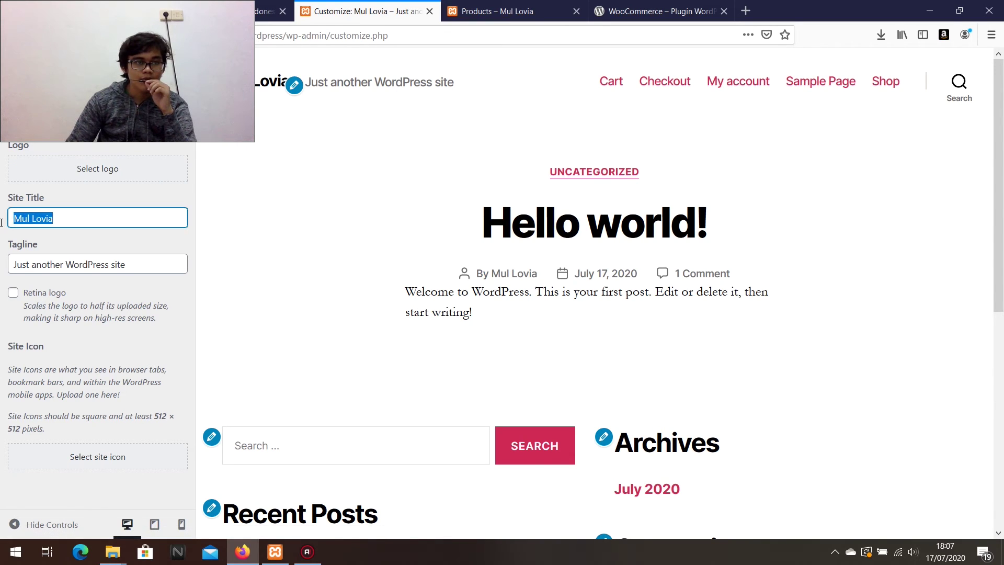
key("End")
left_click_drag(152, 264, 1, 264)
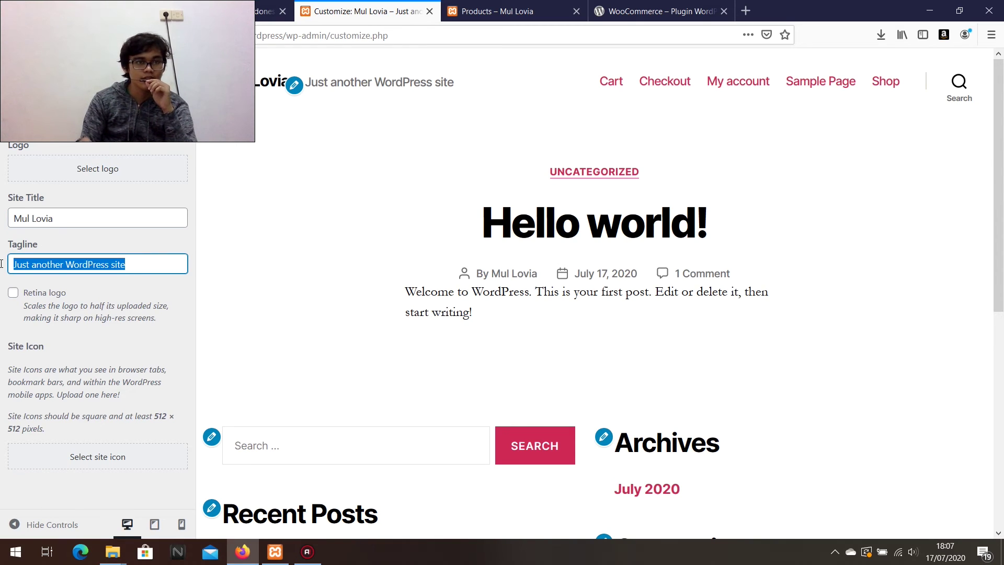
type("a online store")
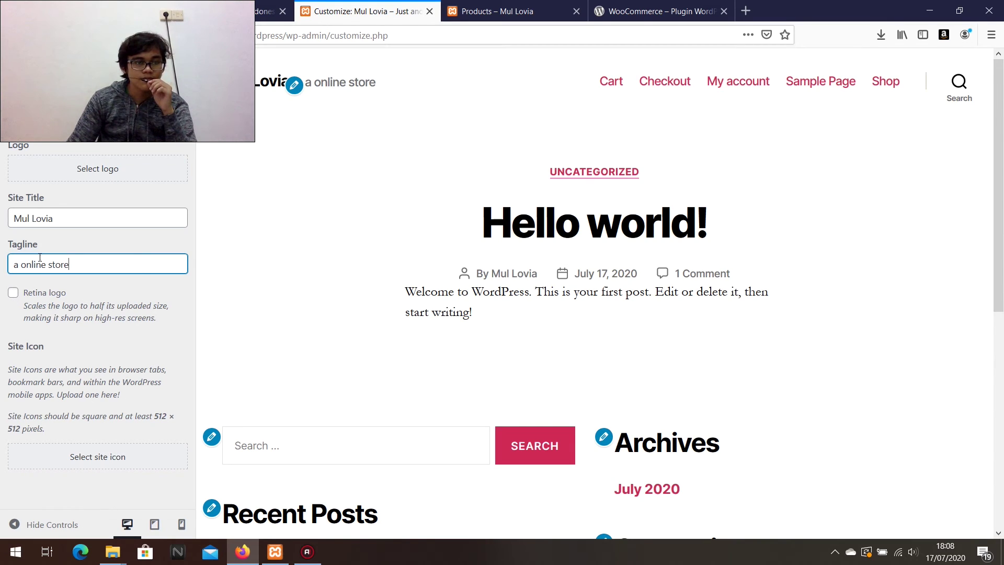
Make the WhatsApp image the site icon and go back to the main customizer list.
left_click(71, 459)
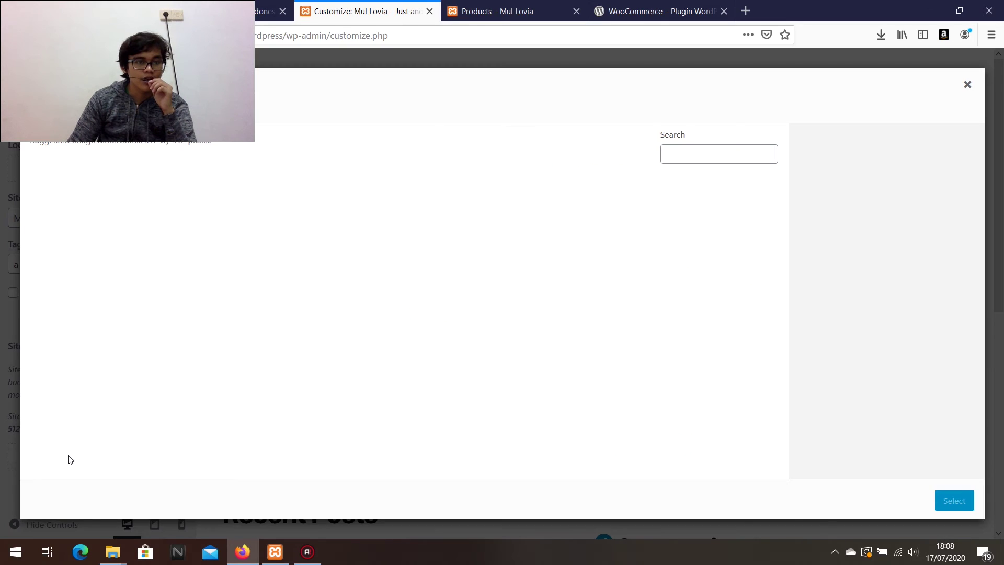
left_click(72, 240)
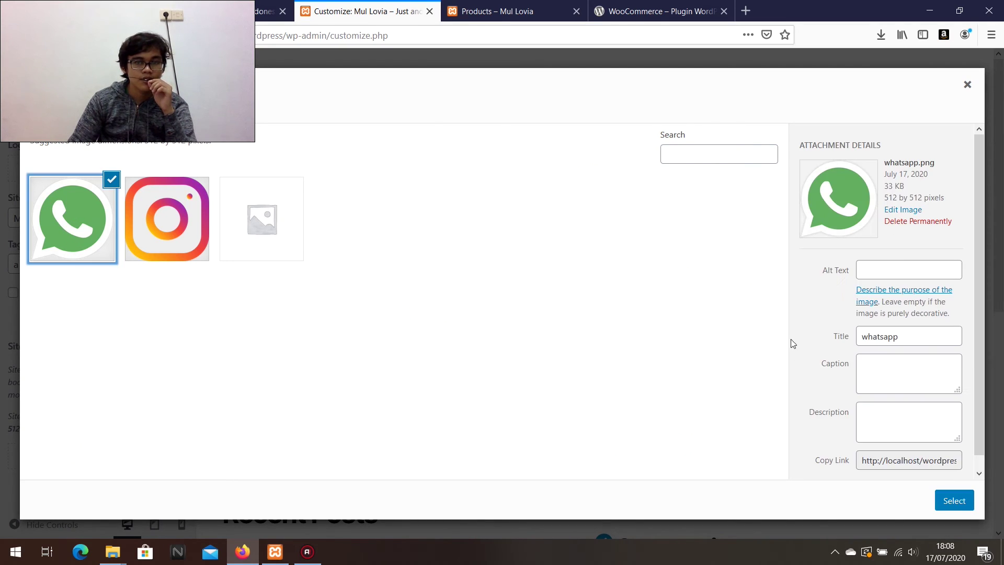
left_click(953, 497)
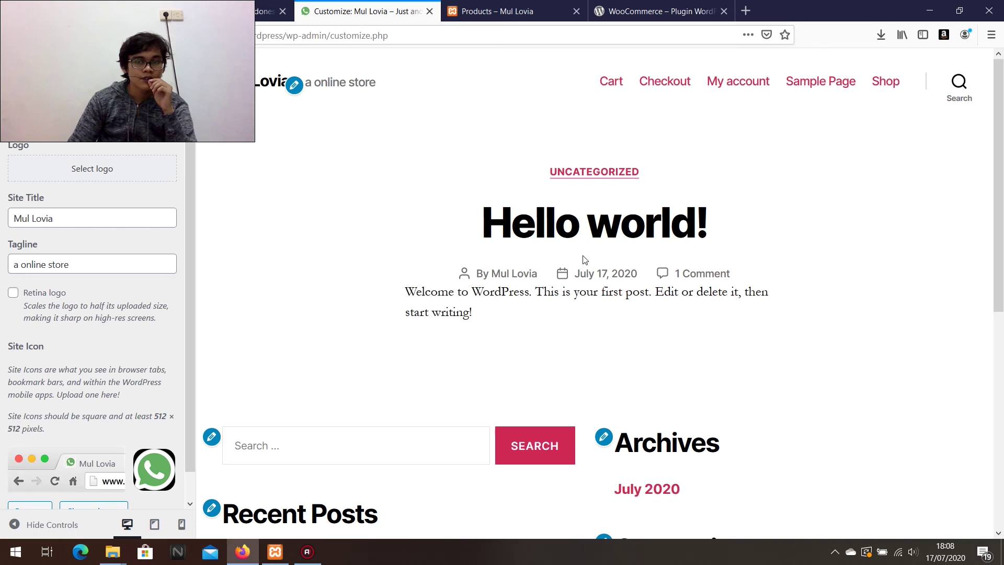
scroll(44, 404, "down", 1)
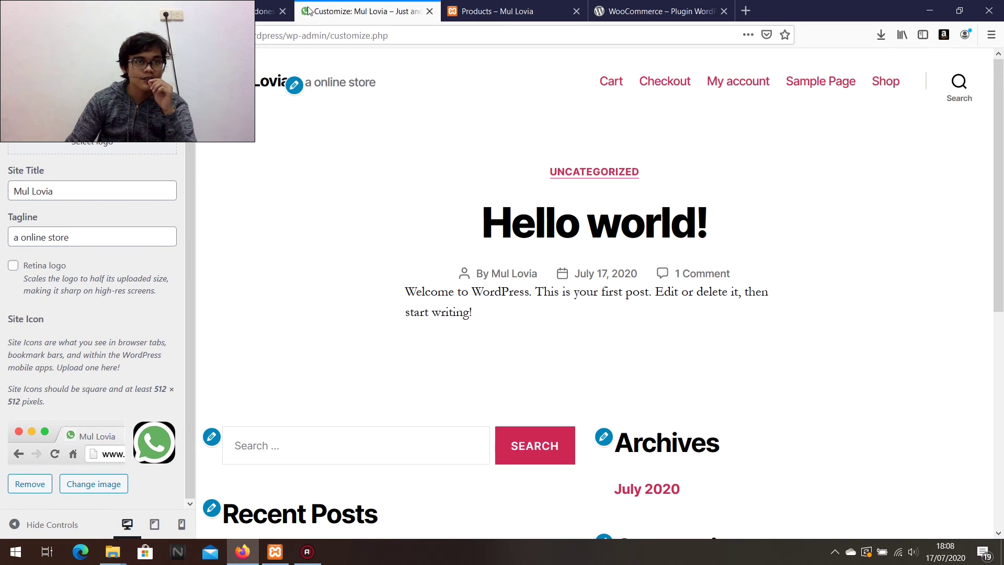
scroll(38, 296, "up", 1)
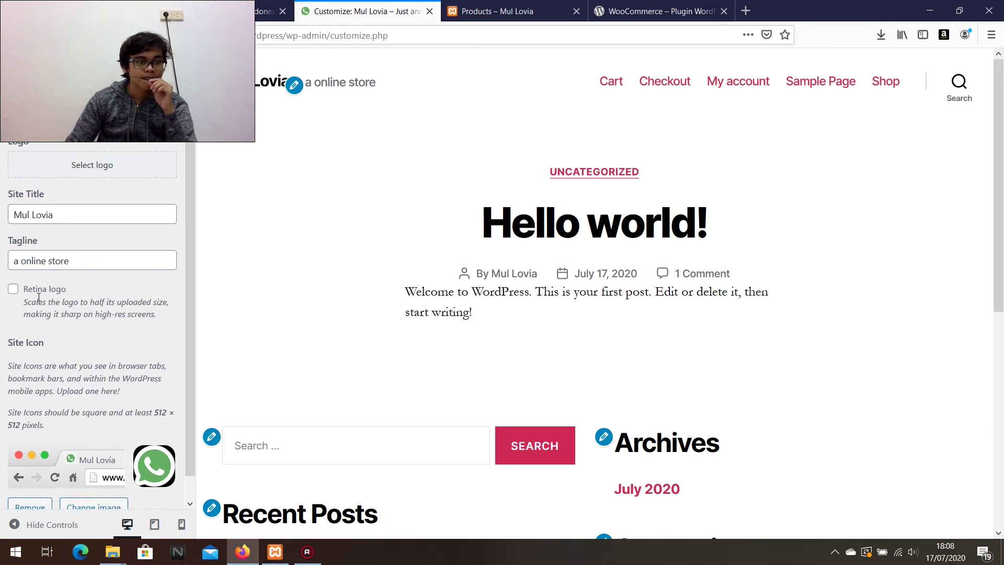
left_click(14, 110)
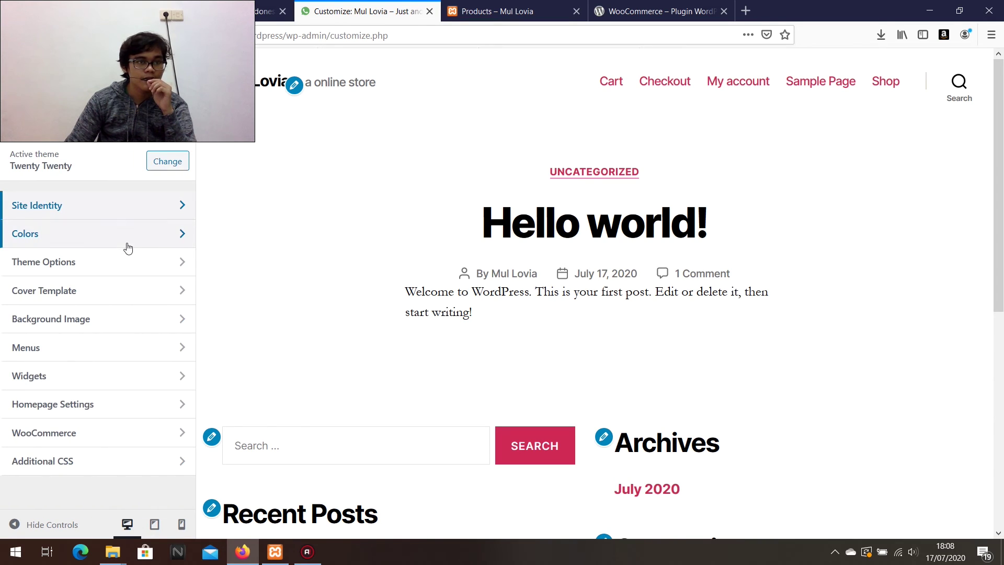
Look through Cover Template and Background Image, then preview the Shop via WooCommerce Product Catalog.
left_click(72, 289)
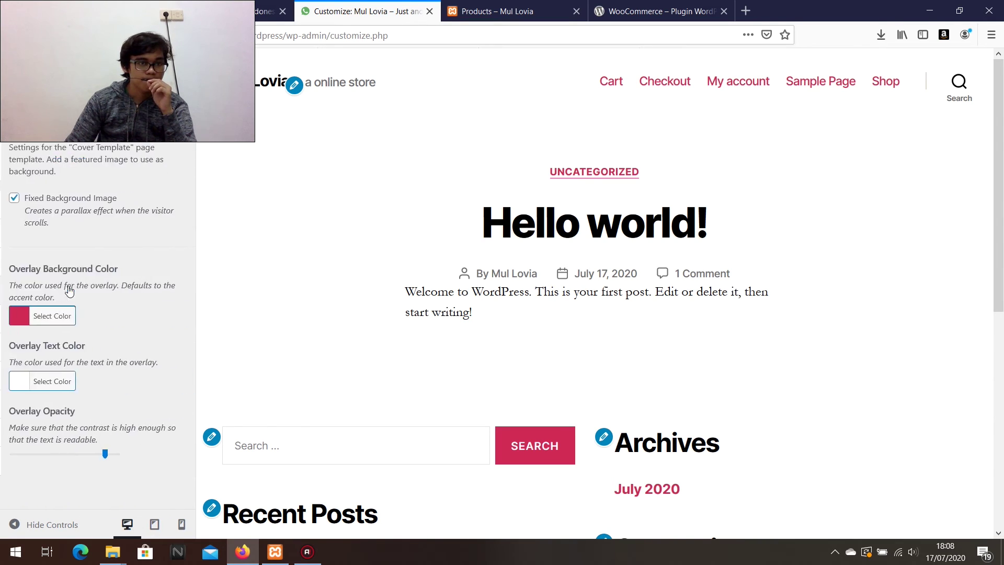
left_click(19, 109)
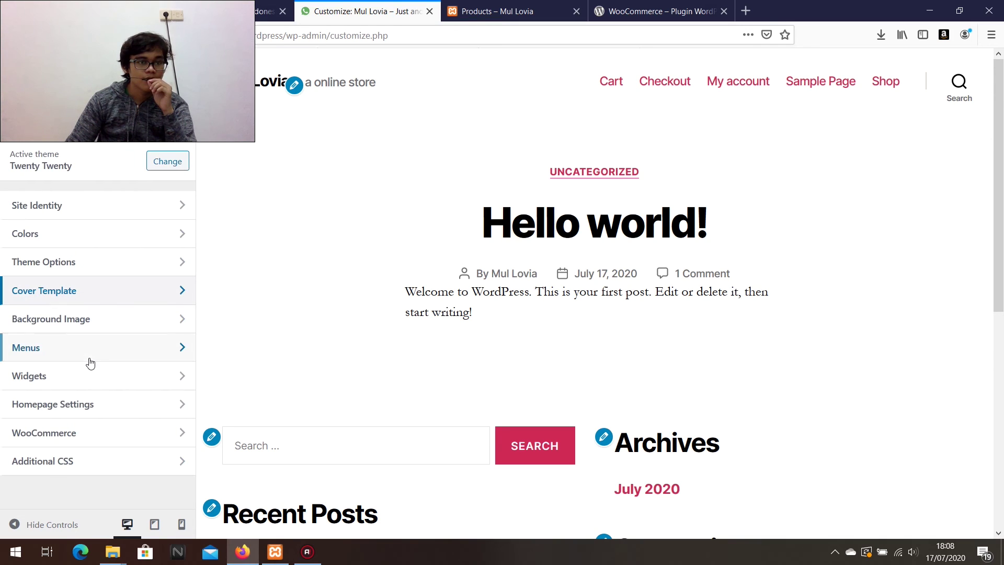
left_click(85, 317)
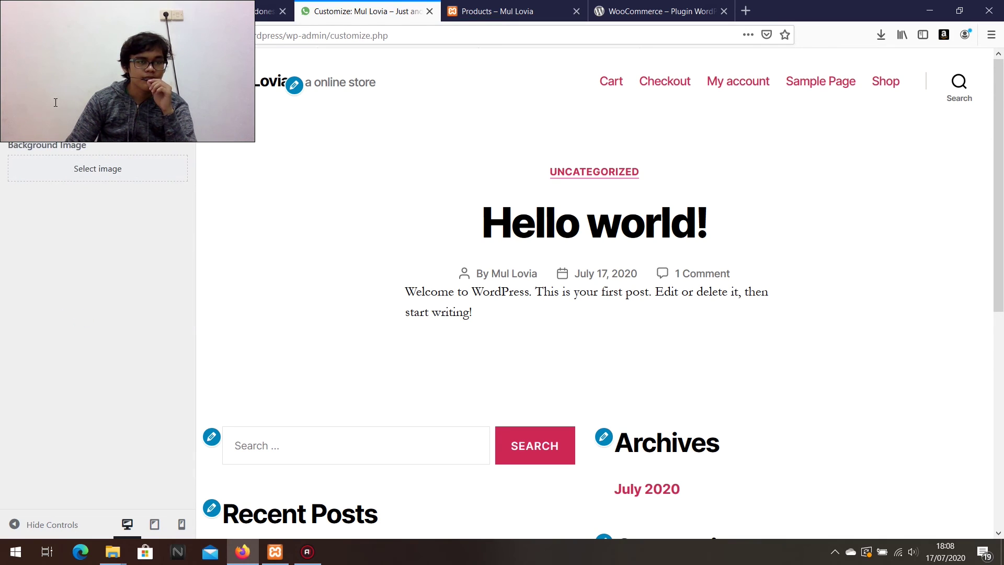
left_click(3, 115)
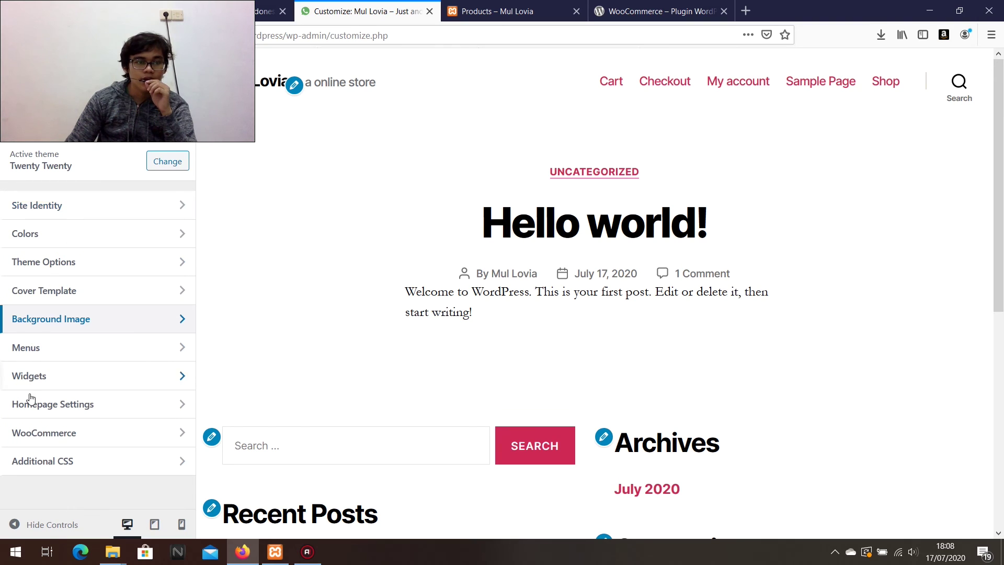
left_click(76, 435)
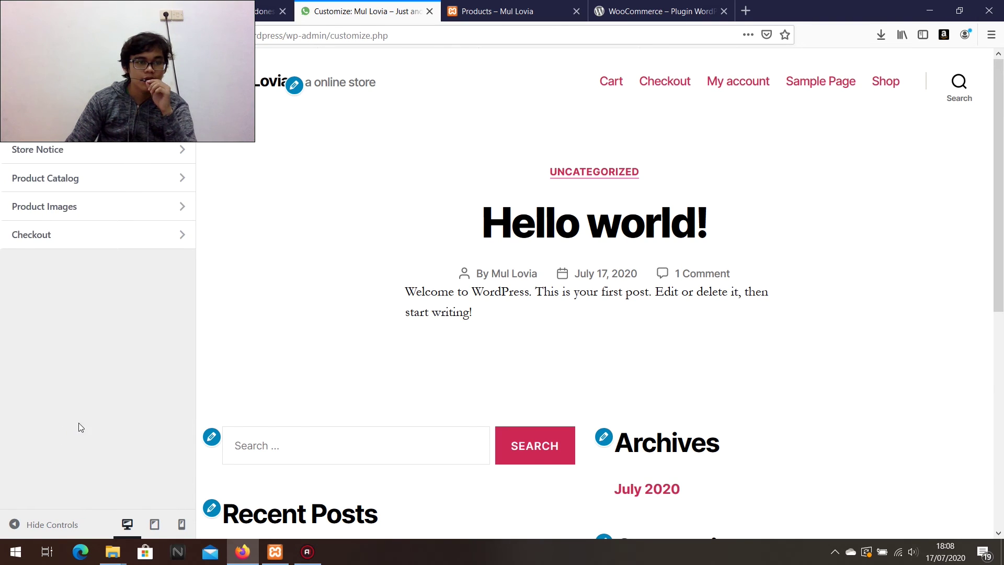
left_click(86, 191)
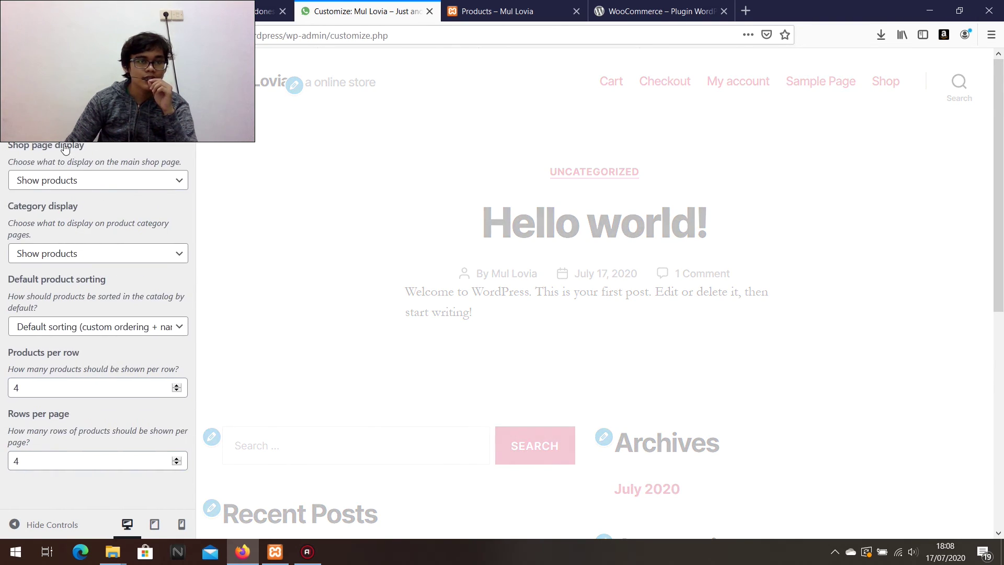
left_click(11, 118)
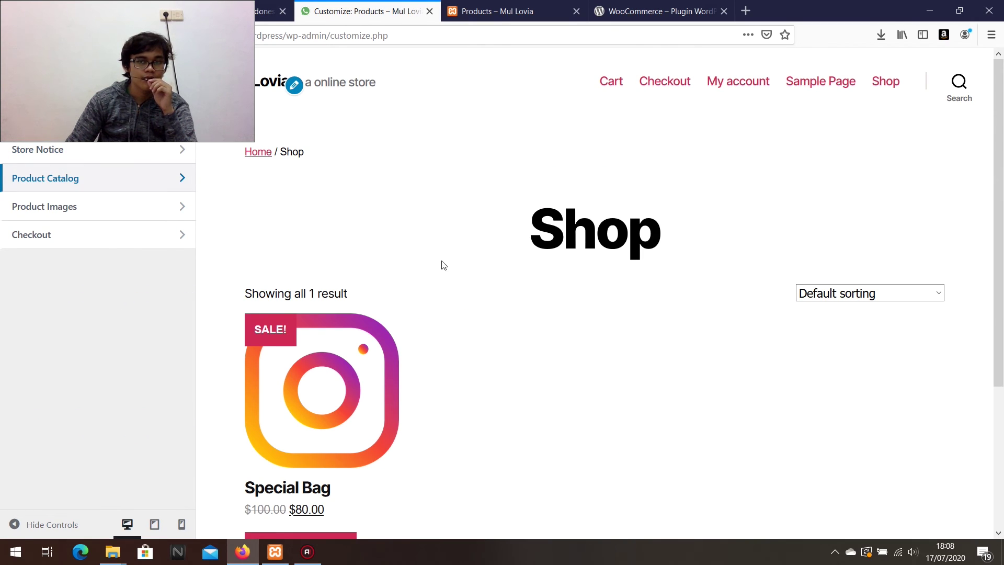
Toggle the store notice on and back off, leaving it disabled.
left_click(65, 149)
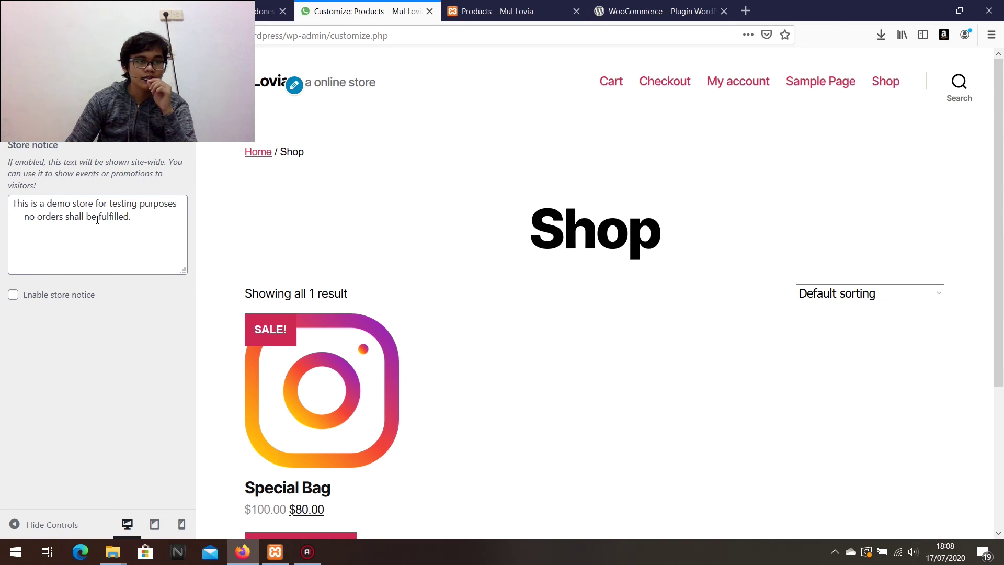
left_click(13, 296)
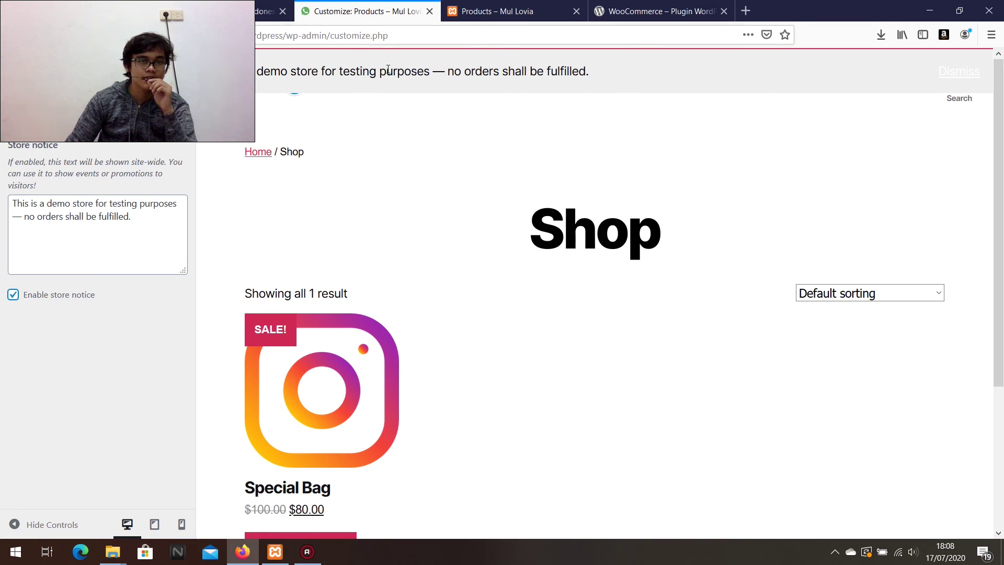
left_click(13, 295)
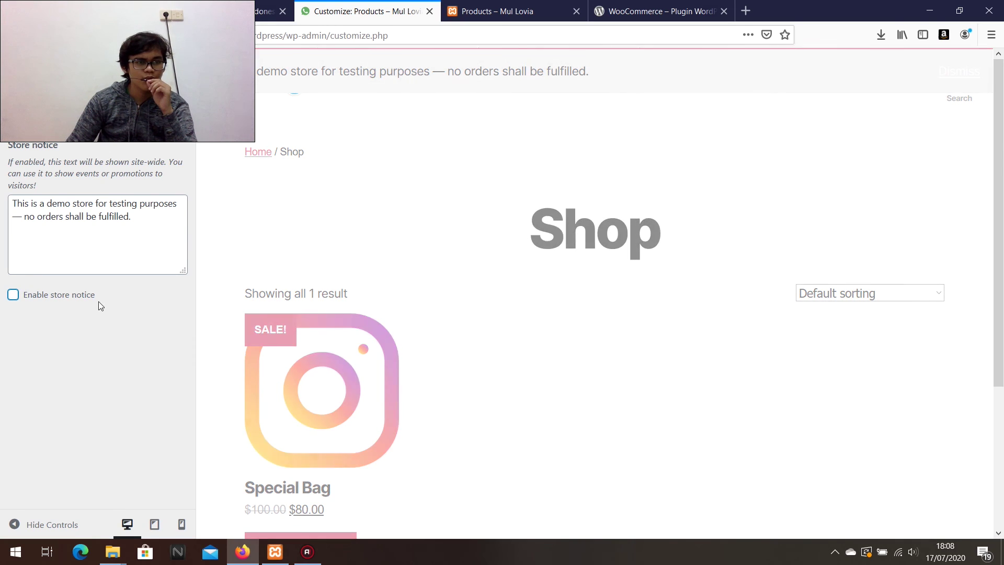
left_click(11, 112)
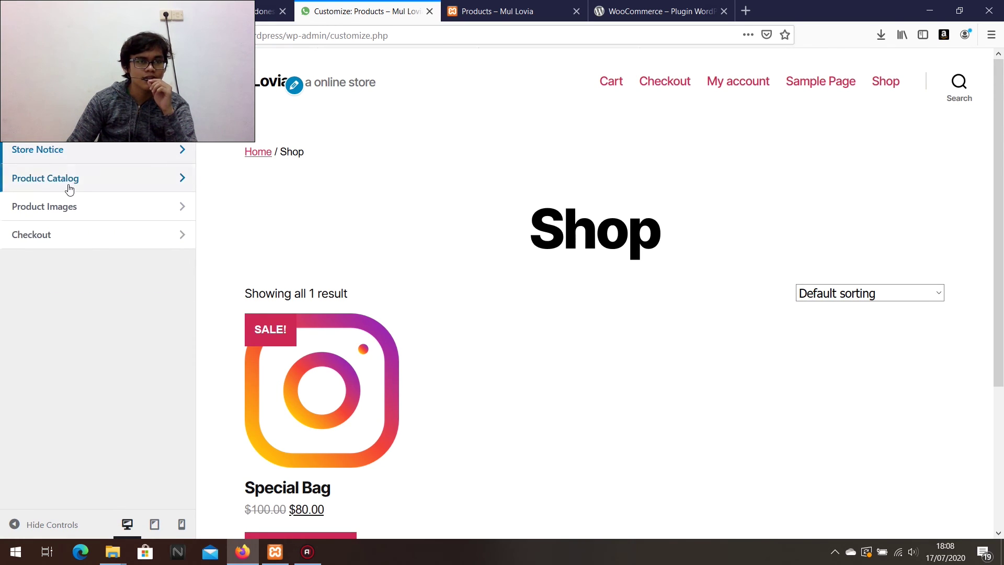
Keep the Product Catalog shop page display on Show products and select the products-per-row field.
left_click(68, 175)
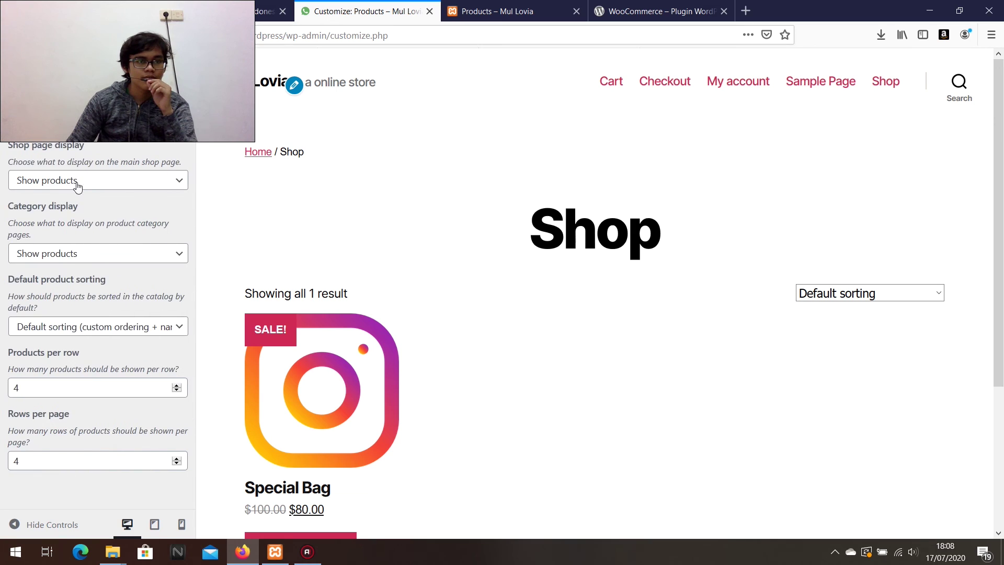
left_click(115, 183)
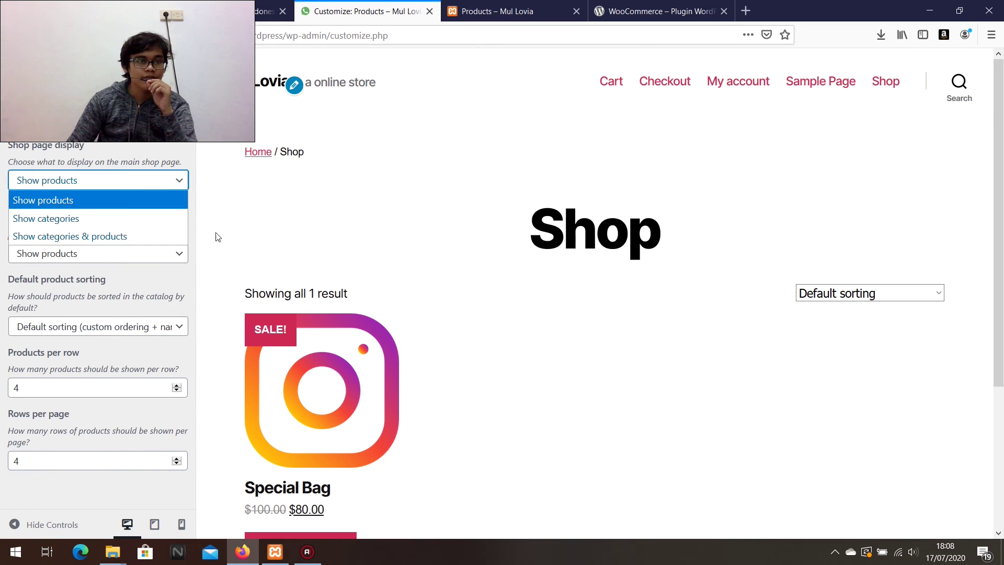
left_click(87, 181)
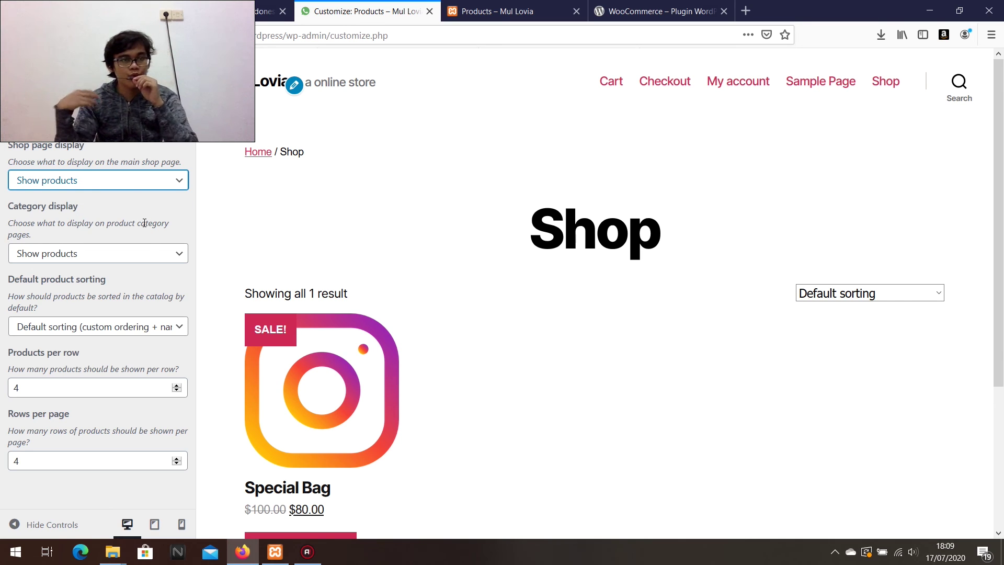
left_click(117, 180)
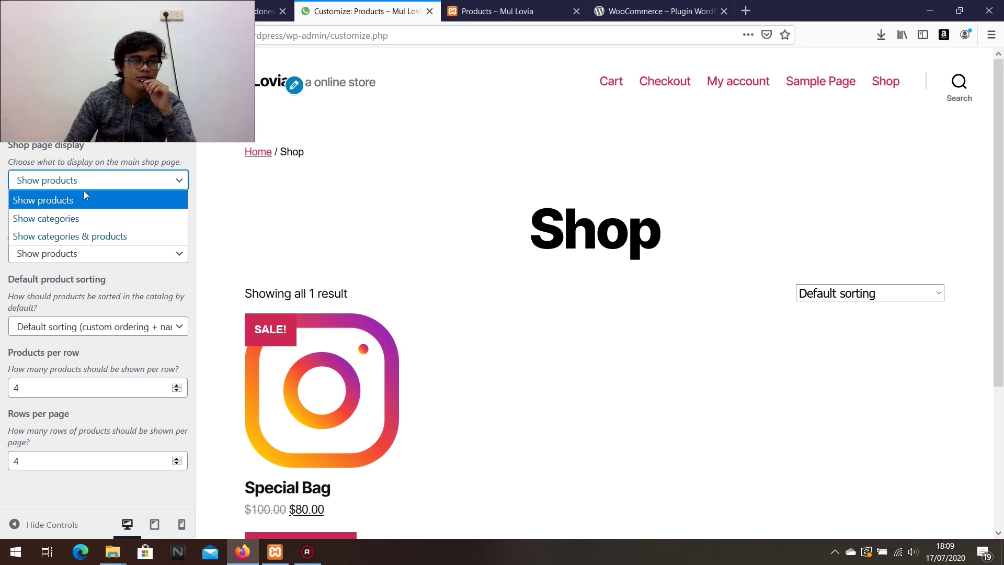
left_click(103, 195)
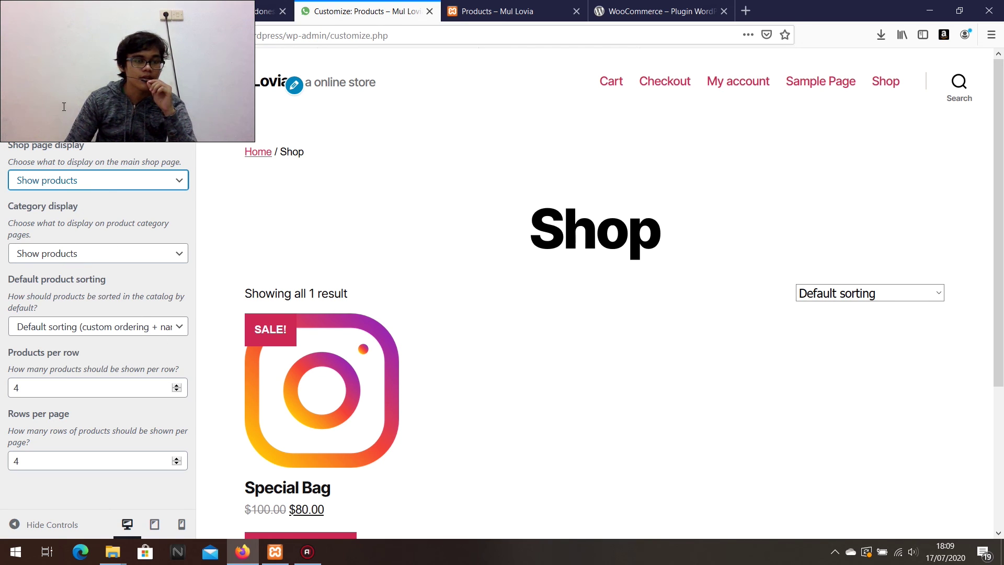
left_click(71, 390)
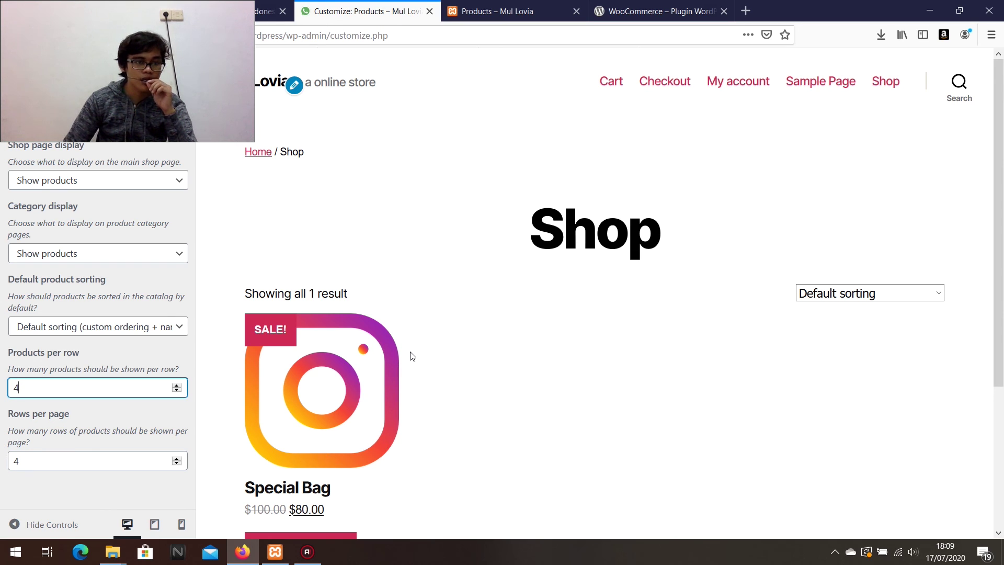
Leave the Customizer and return to the admin Dashboard.
scroll(410, 352, "down", 4)
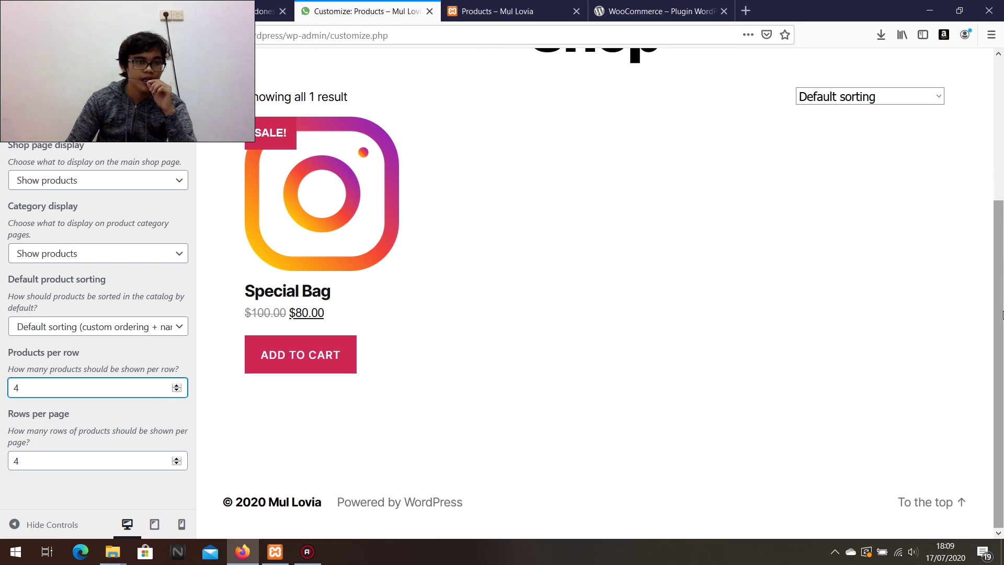
left_click(5, 108)
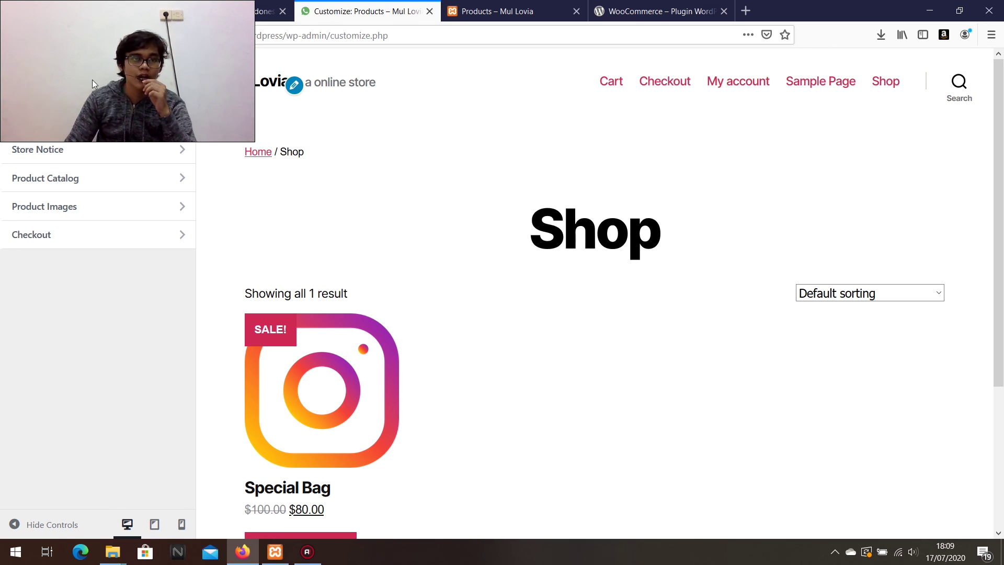
left_click(21, 69)
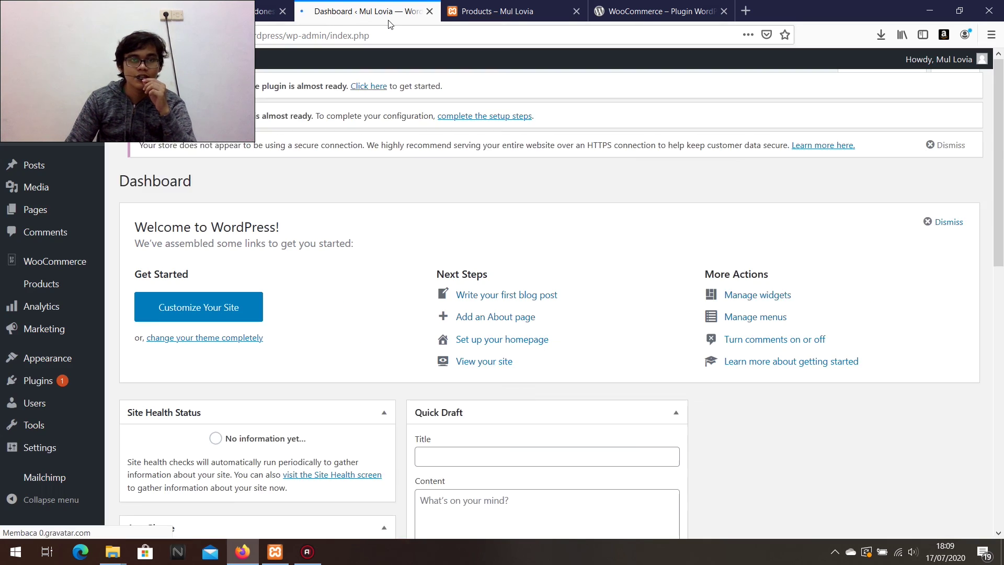